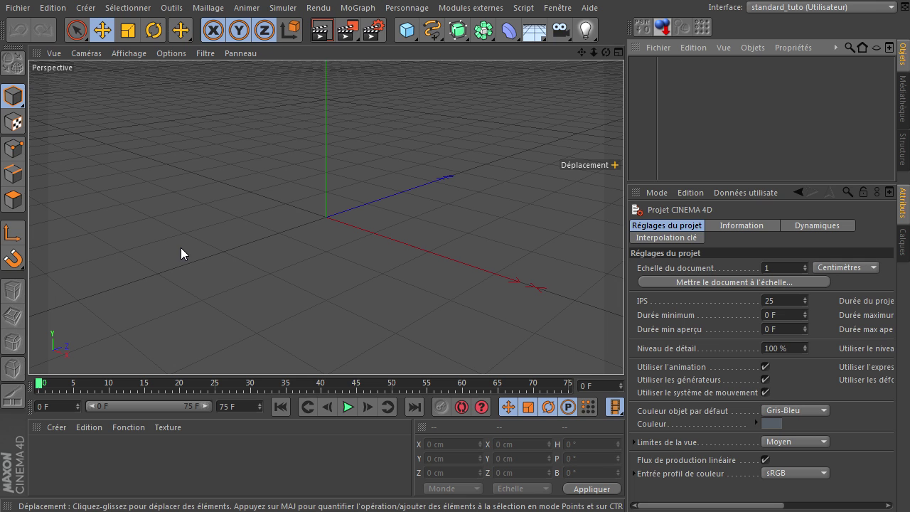
- Add a cube, a floor and a camera, look through the camera and reframe the cube from above
left_click_drag(406, 30, 611, 42)
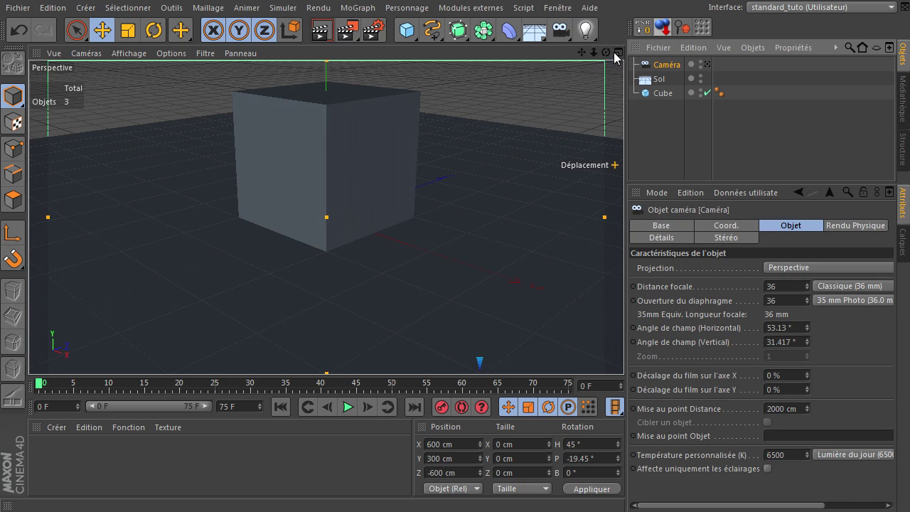
left_click(707, 64)
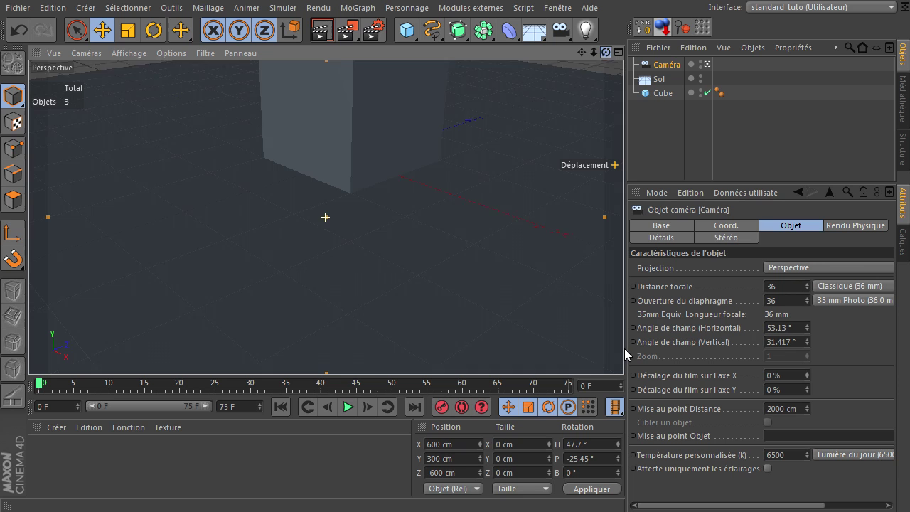
left_click_drag(605, 52, 512, 192)
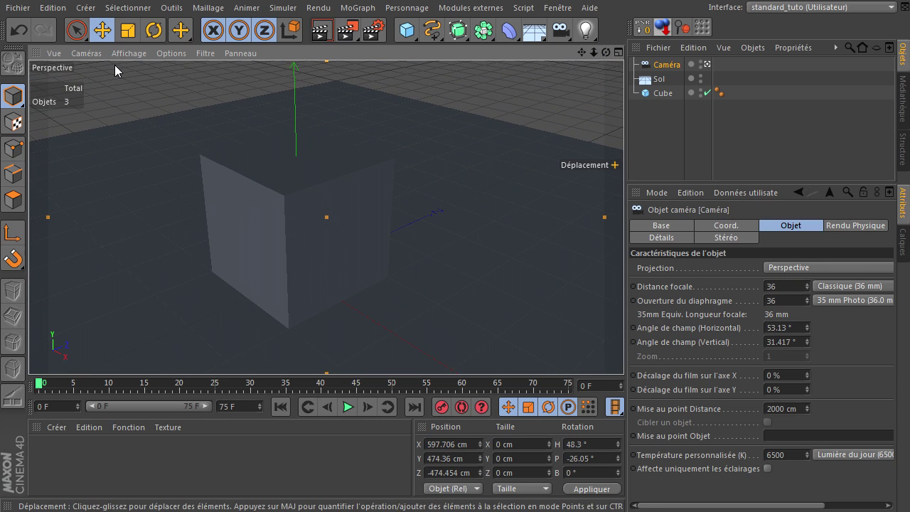
- Switch the camera view's display to shading with lines and deselect the camera
left_click(129, 54)
left_click(142, 92)
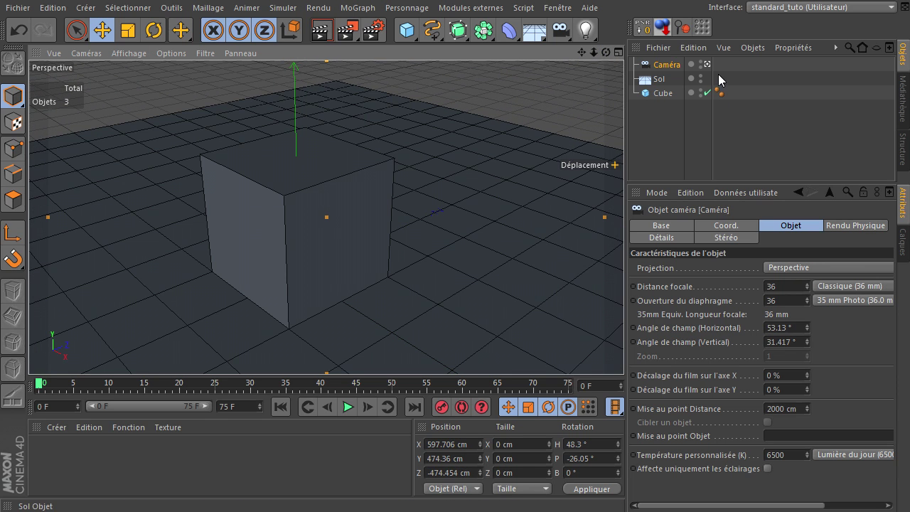
left_click(663, 139)
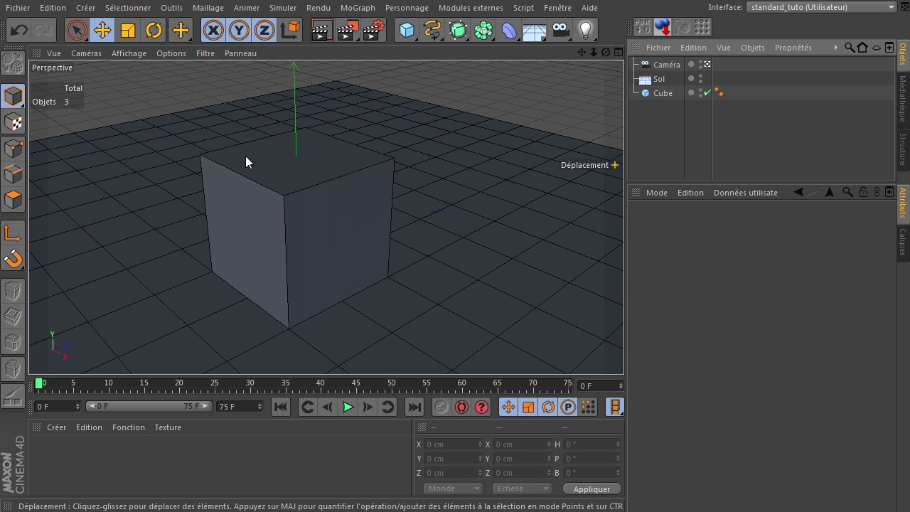
- Activate the annotation brush (Pinceau d'annotation) and set its size to 2
left_click(172, 8)
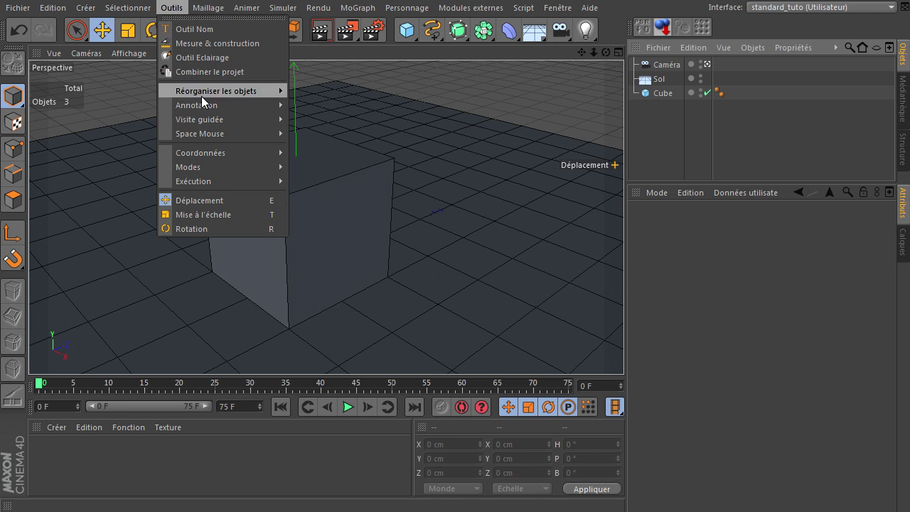
mouse_move(202, 105)
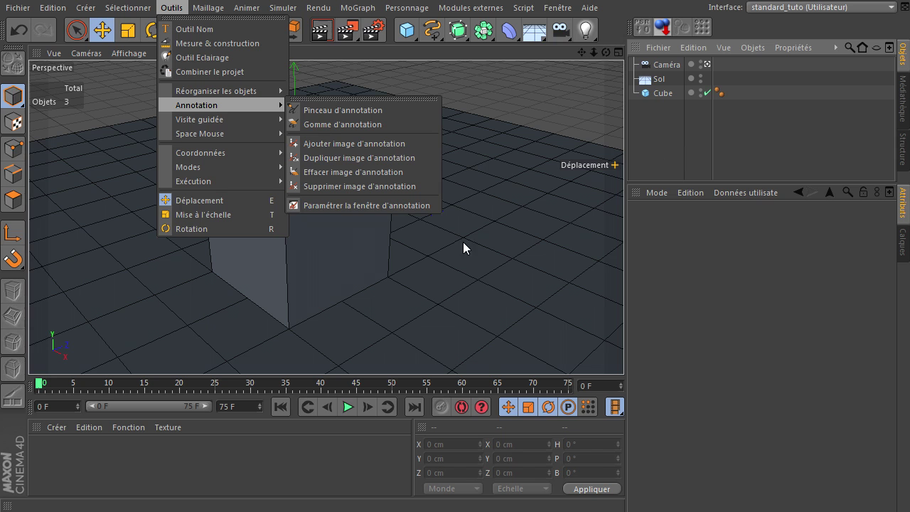
left_click(368, 110)
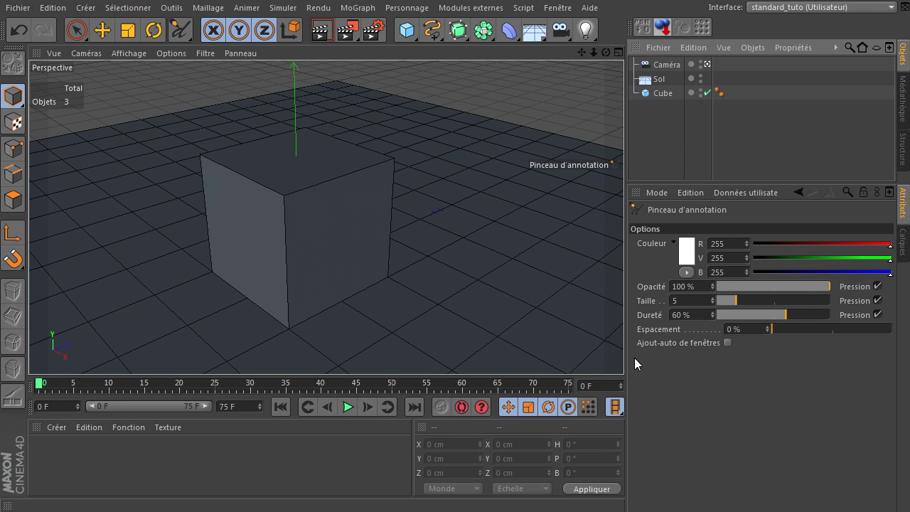
left_click(693, 302)
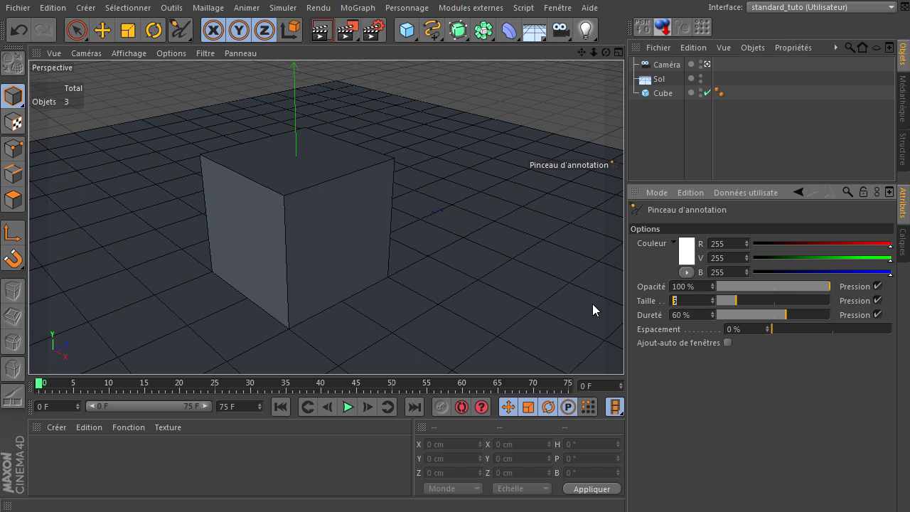
type("2")
key("Return")
- Set the annotation brush colour to orange (R 255, V 127, B 0)
left_click(686, 256)
left_click(689, 209)
left_click(651, 201)
left_click_drag(652, 201, 657, 201)
left_click(656, 322)
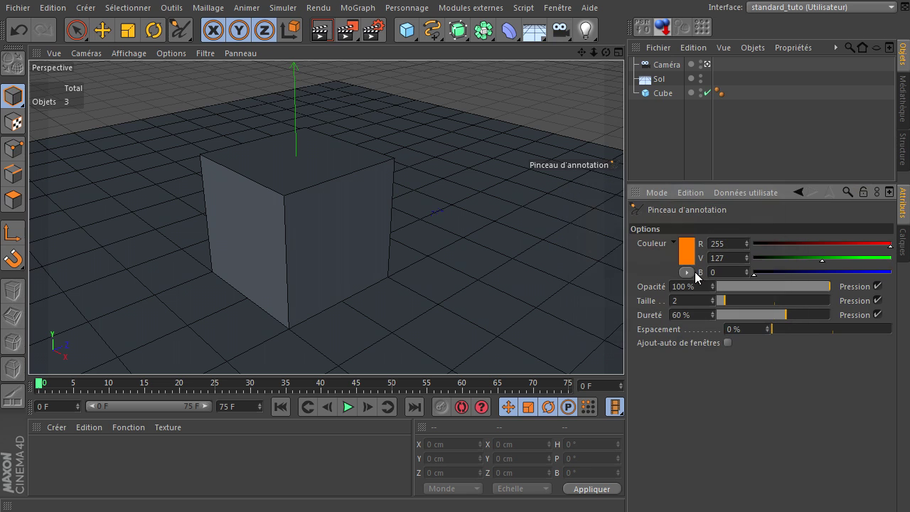
- Draw small crosses on the cube's four top corners and a small loop at its lower rear corner
mouse_move(399, 152)
left_mouse_down()
mouse_move(386, 162)
mouse_move(391, 154)
mouse_move(399, 165)
left_mouse_up()
left_click_drag(307, 126, 310, 135)
mouse_move(209, 159)
left_mouse_down()
mouse_move(201, 152)
mouse_move(206, 160)
left_mouse_up()
left_click_drag(290, 190, 282, 200)
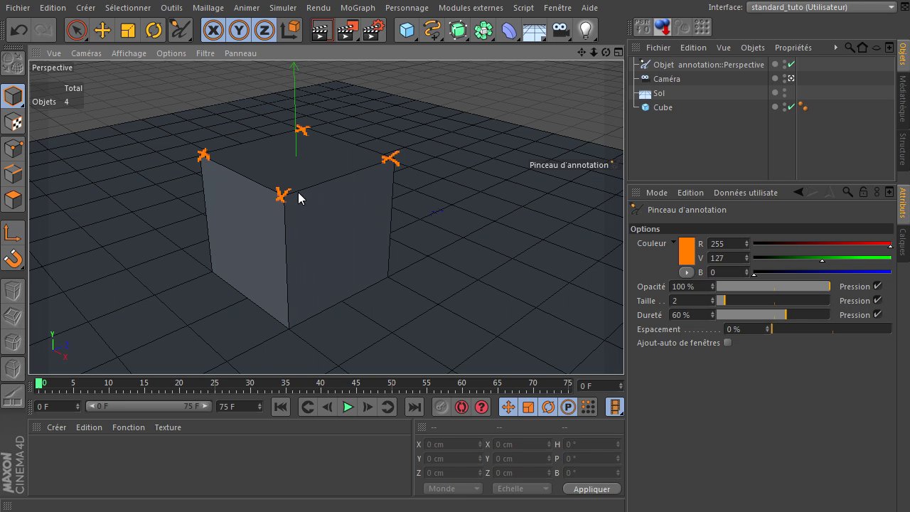
mouse_move(388, 266)
left_mouse_down()
mouse_move(388, 282)
mouse_move(391, 265)
left_mouse_up()
- Enter the description "du texte" in the annotation object's properties
left_click(802, 65)
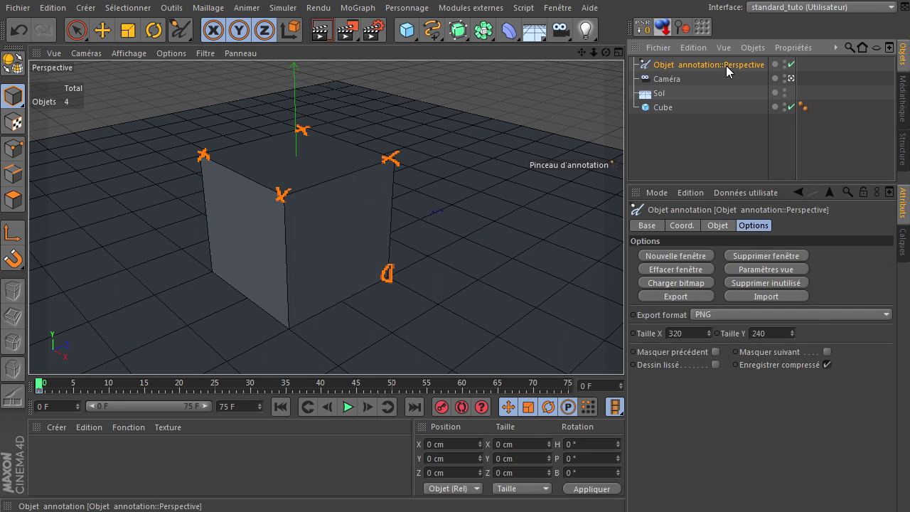
left_click(724, 224)
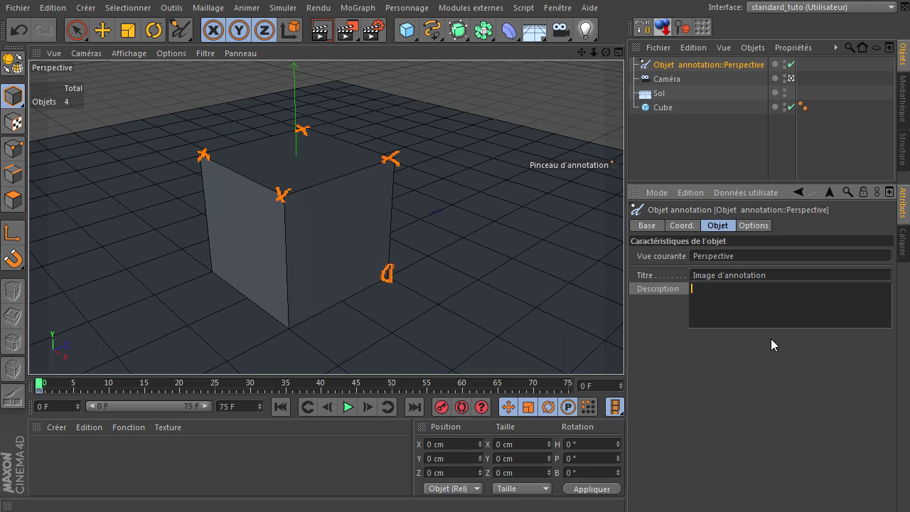
type("du")
type("xte")
- Add the annotation's Description to the viewport HUD and place it just above the cube's back corner
left_click_drag(678, 183, 678, 121)
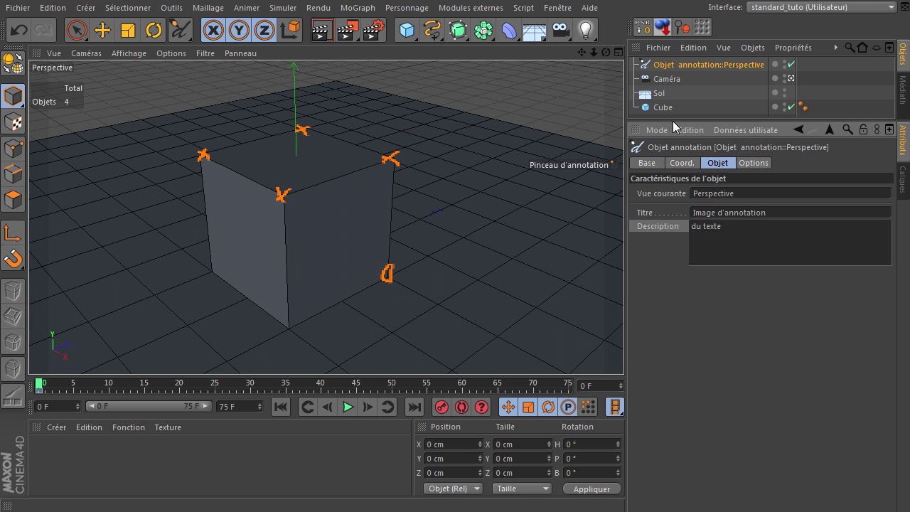
right_click(651, 228)
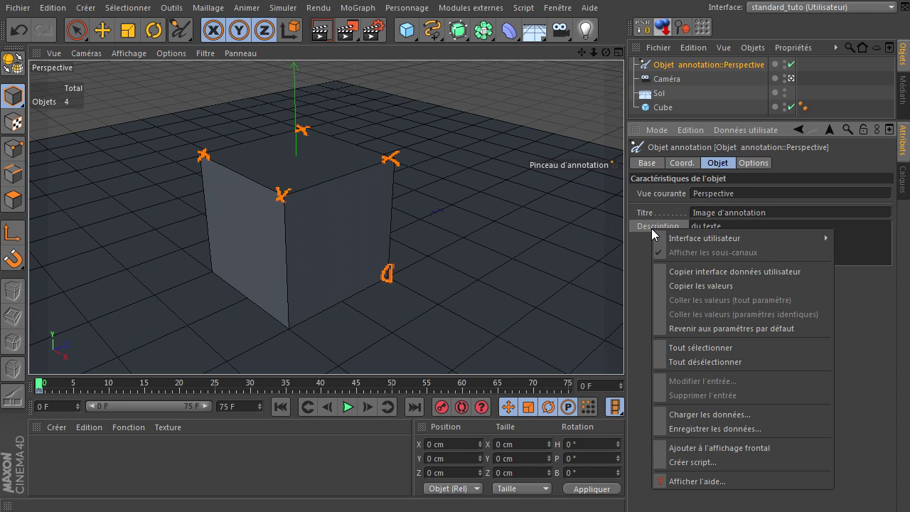
left_click(713, 450)
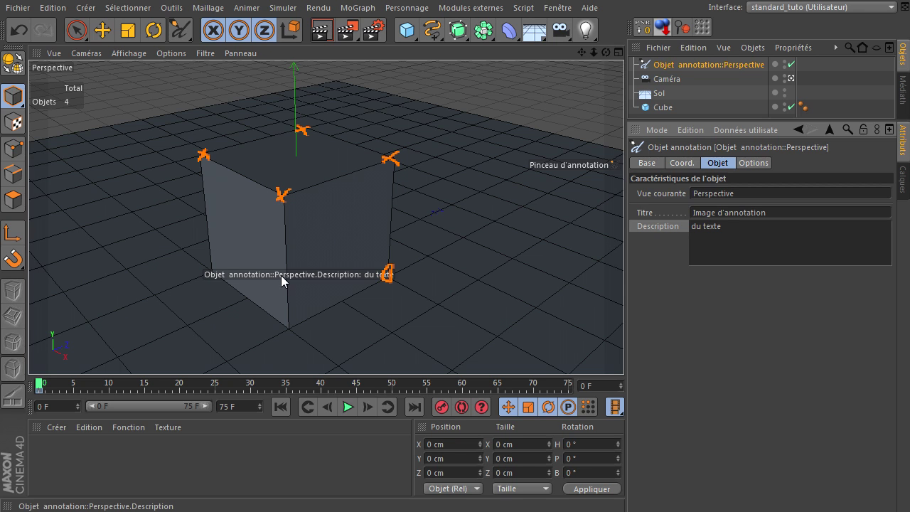
mouse_move(281, 275)
left_mouse_down()
mouse_move(295, 110)
mouse_move(389, 119)
left_mouse_up()
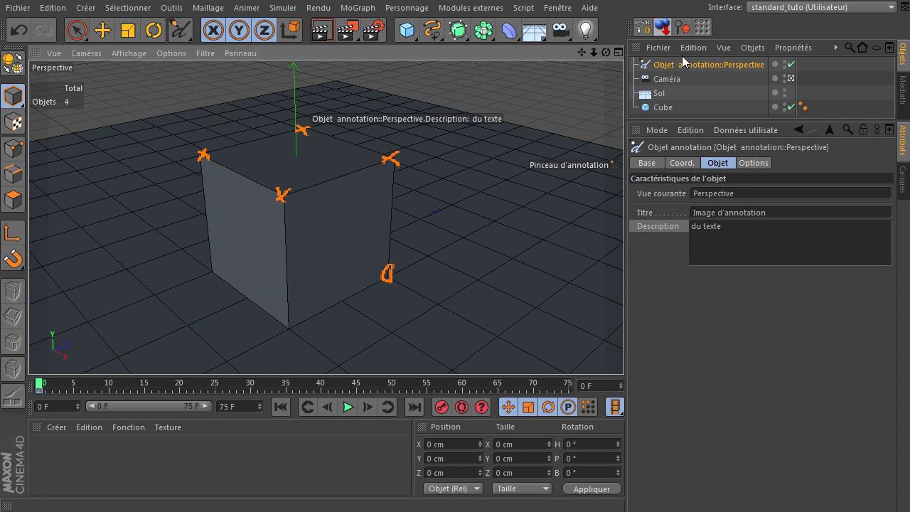
- Select the camera and reselect the annotation object to compare the HUD text in the view
left_click(681, 78)
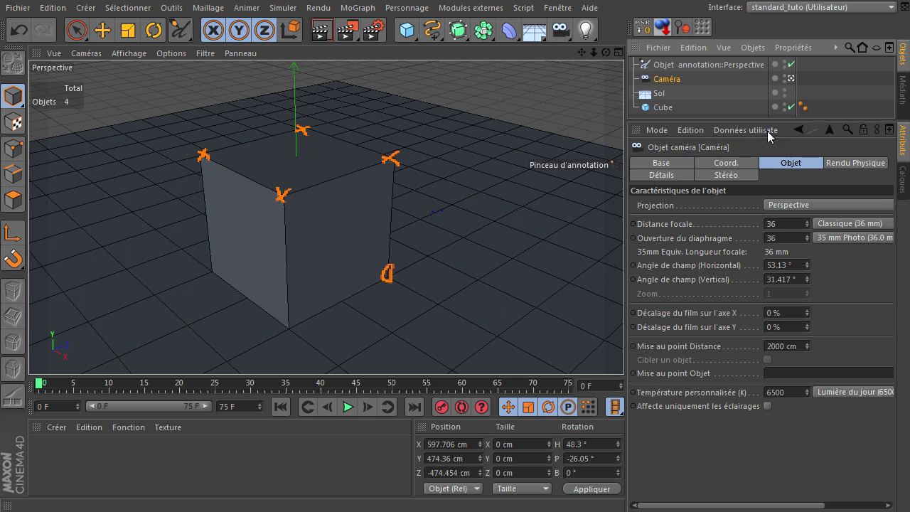
left_click(723, 71)
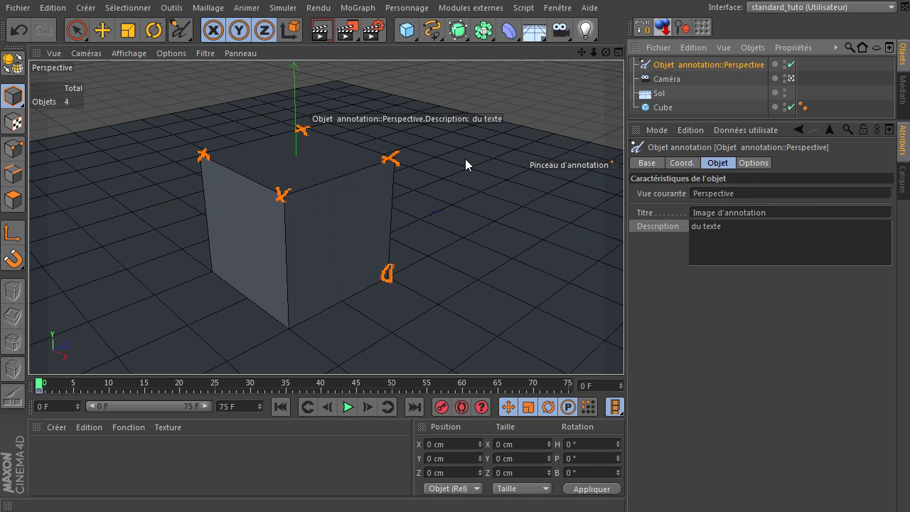
left_click_drag(689, 116, 689, 169)
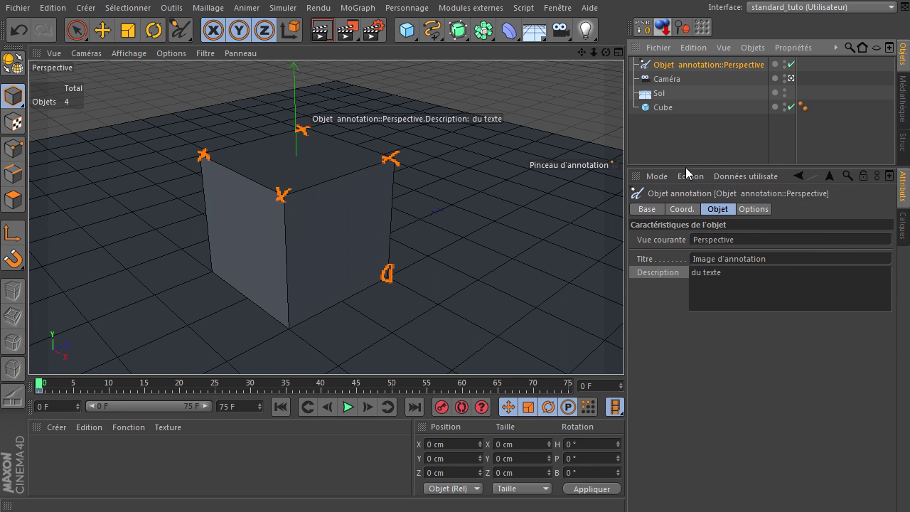
- Examine the annotation from the default view and in the four-view layout, returning to the full camera view
left_click(790, 78)
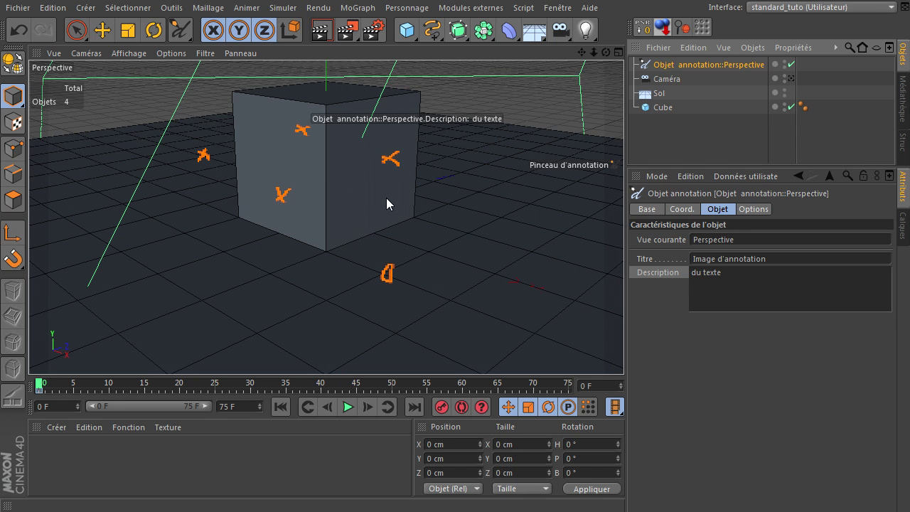
left_click(790, 79)
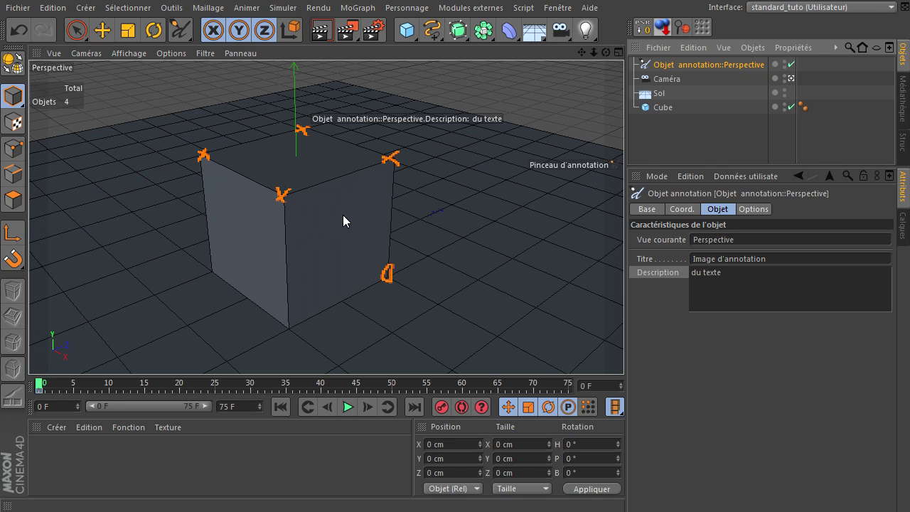
middle_click(321, 195)
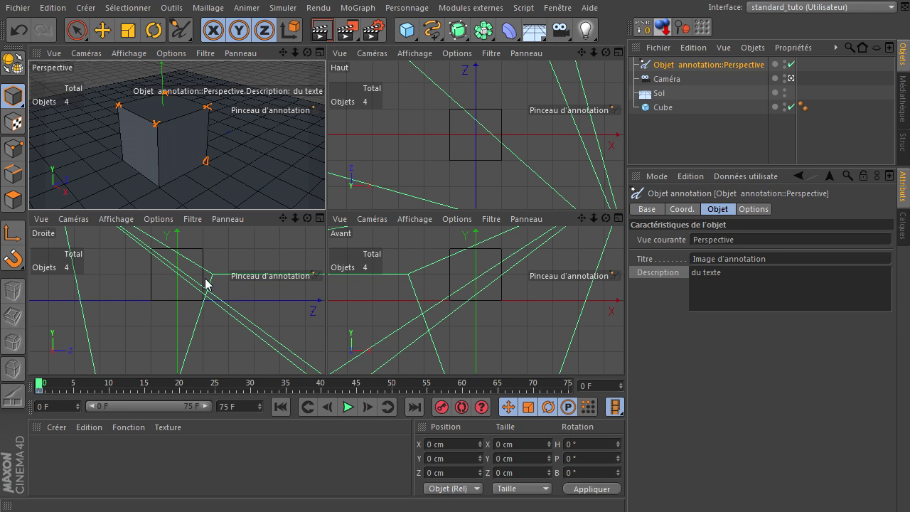
middle_click(179, 127)
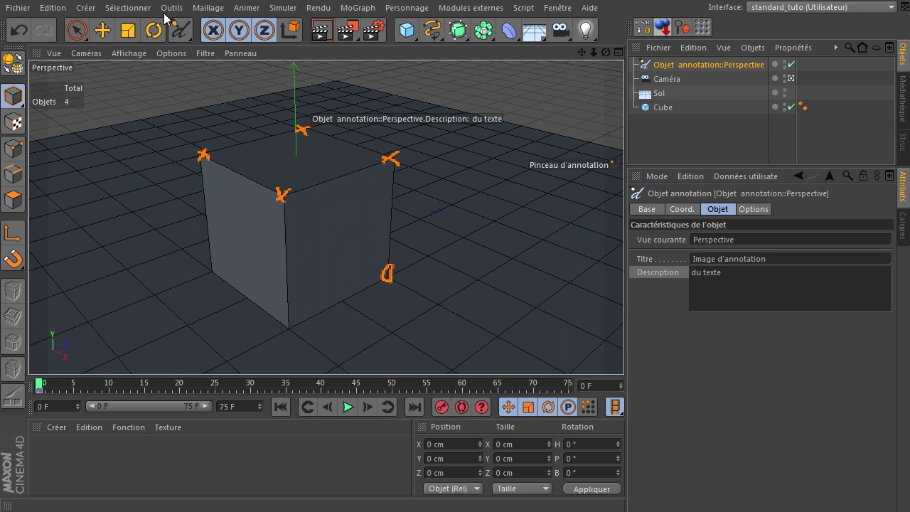
- Paint a horizontal annotation stroke across the cube at size 15.7, and another above it with opacity lowered to 11%
left_click(180, 30)
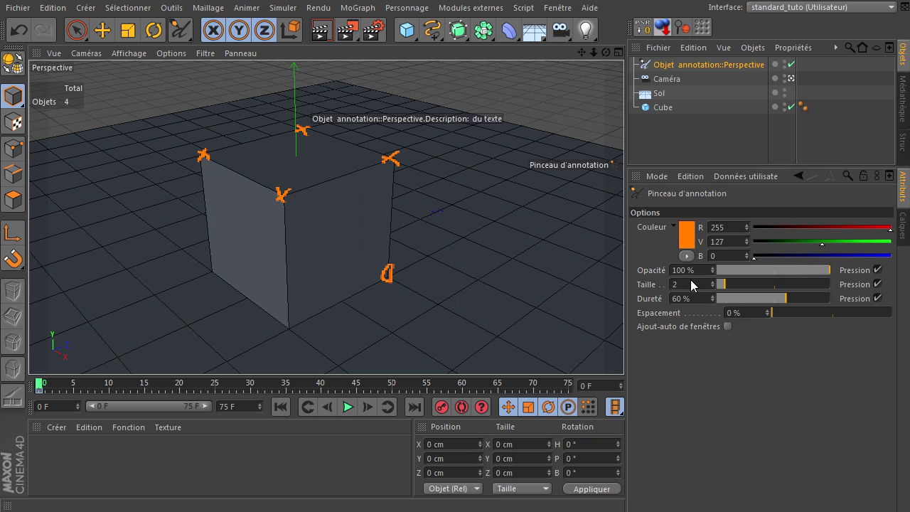
left_click_drag(731, 284, 776, 284)
left_click_drag(239, 268, 319, 268)
left_click_drag(802, 268, 735, 270)
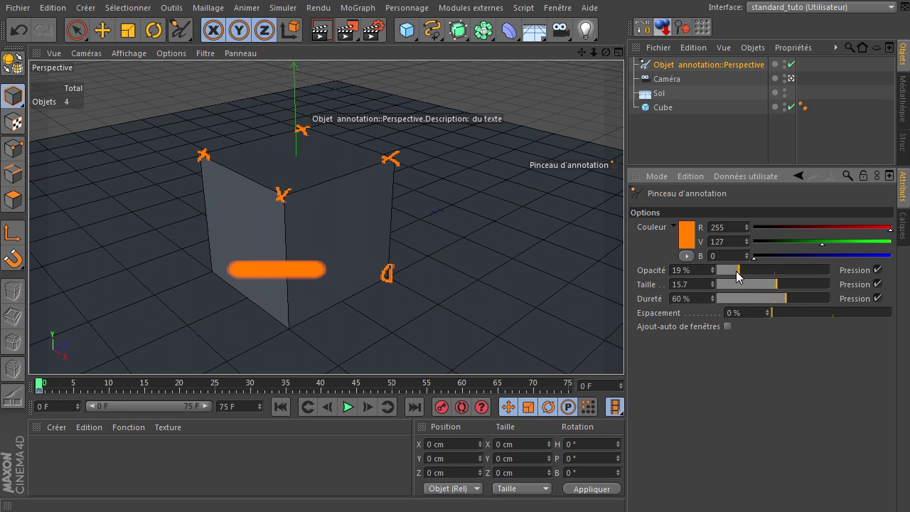
left_click_drag(241, 244, 324, 243)
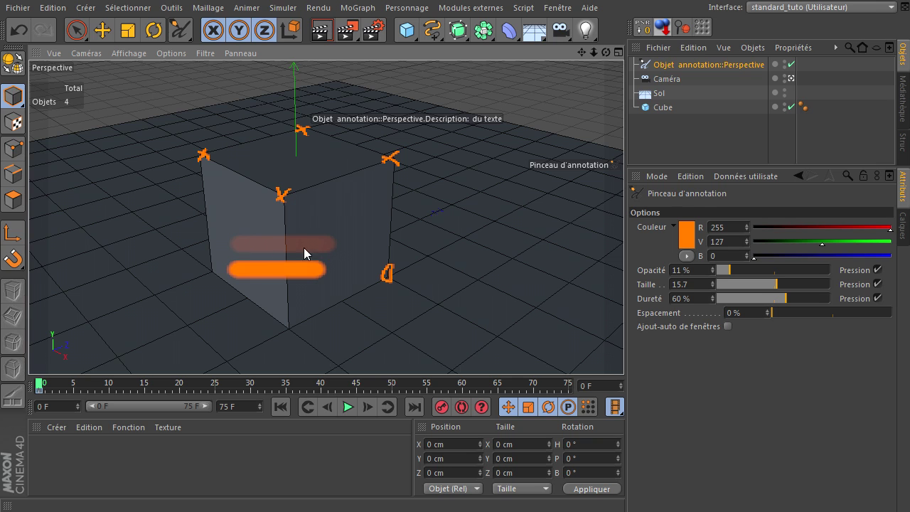
- Restore brush opacity to 100% and paint one stroke at low hardness and another at 100% hardness
left_click_drag(796, 269, 881, 273)
left_click_drag(772, 300, 699, 301)
left_click_drag(230, 212, 362, 213)
left_click_drag(810, 297, 873, 307)
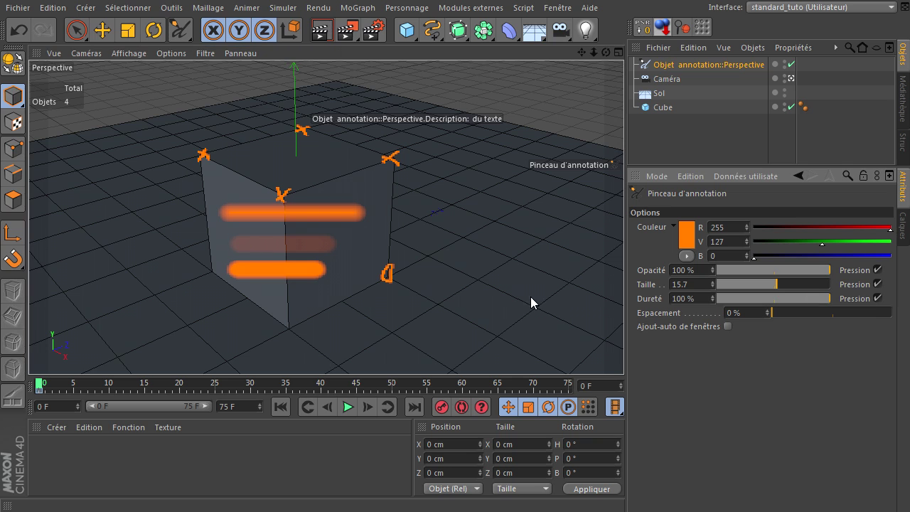
left_click_drag(254, 296, 333, 296)
- Set hardness to 40.06% and spacing to 86%, and paint two strokes below the cube's front edge
left_click_drag(791, 298, 764, 302)
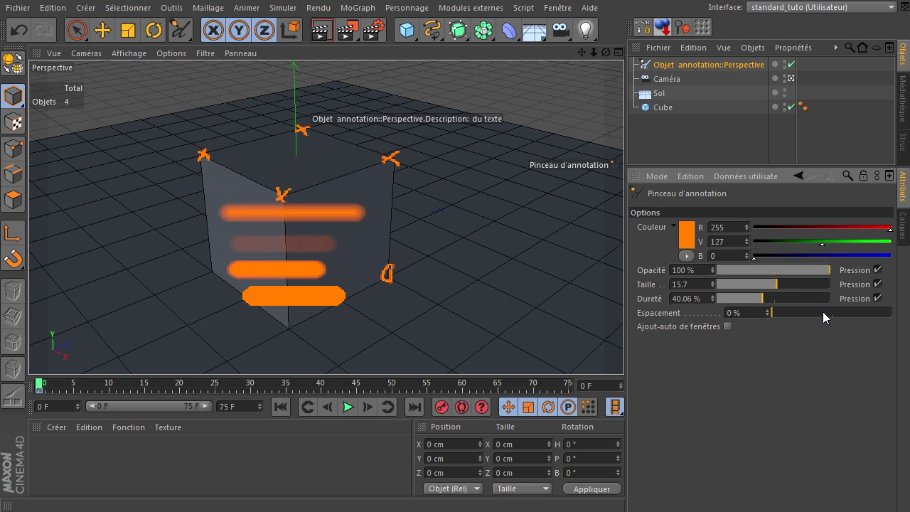
left_click_drag(822, 313, 876, 314)
left_click_drag(246, 325, 361, 328)
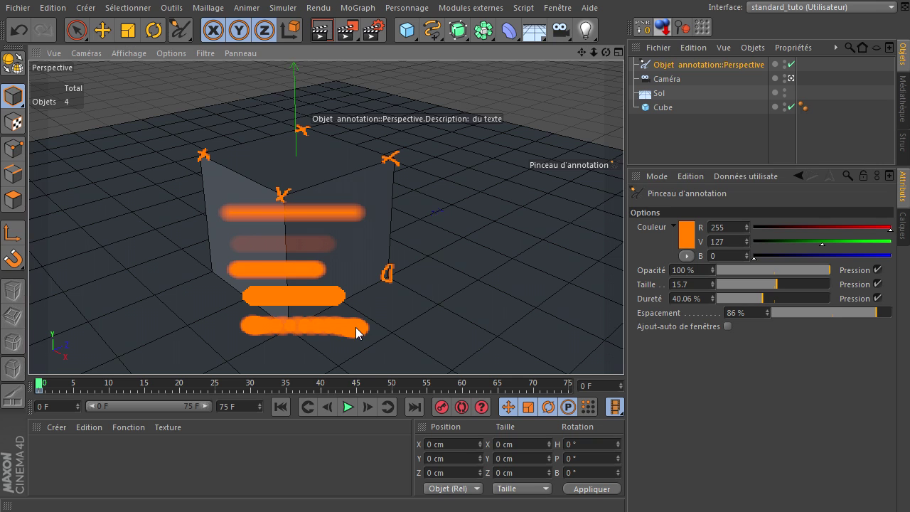
left_click_drag(222, 351, 532, 380)
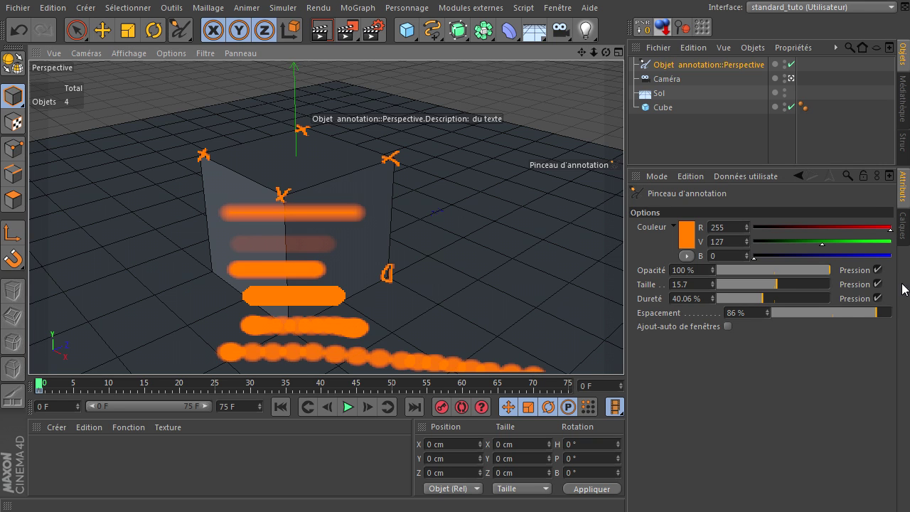
- Reset brush spacing to 0%, paint two strokes beside and across the cube, and set the spacing to 31%
left_click_drag(847, 316, 719, 317)
left_click_drag(103, 247, 214, 244)
left_click_drag(302, 201, 561, 235)
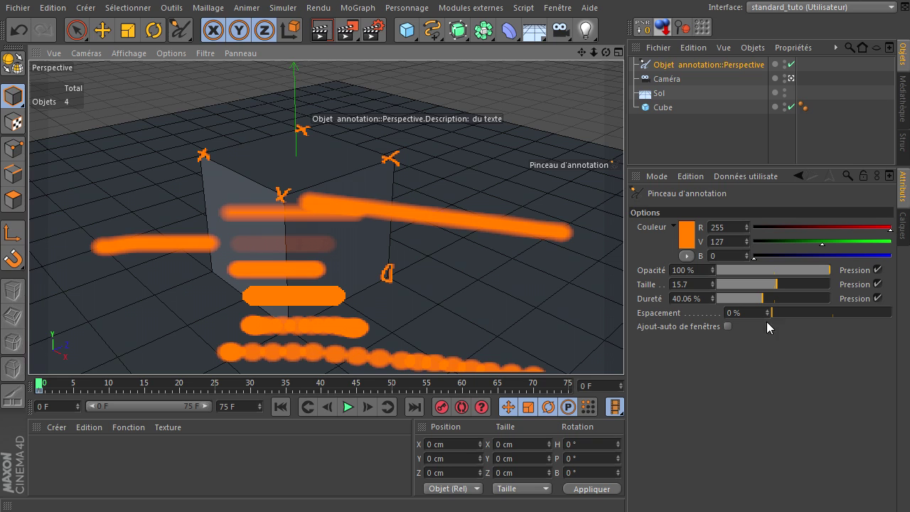
left_click(810, 312)
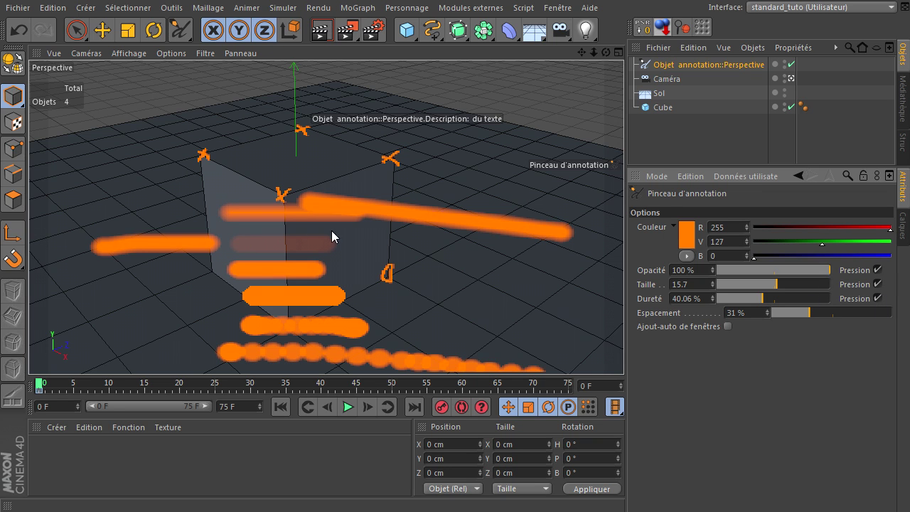
- Render the camera view with its annotations and open the render settings options containing Rendu annotation
left_click(319, 30)
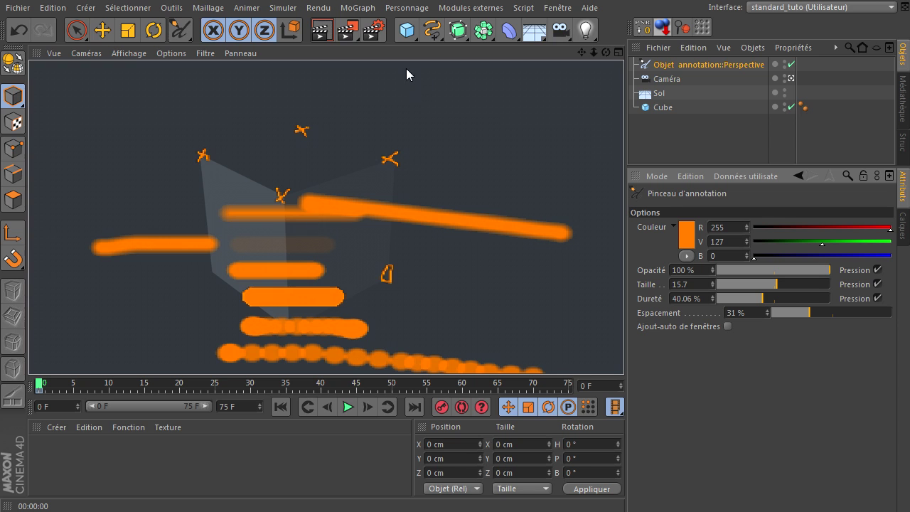
left_click(373, 31)
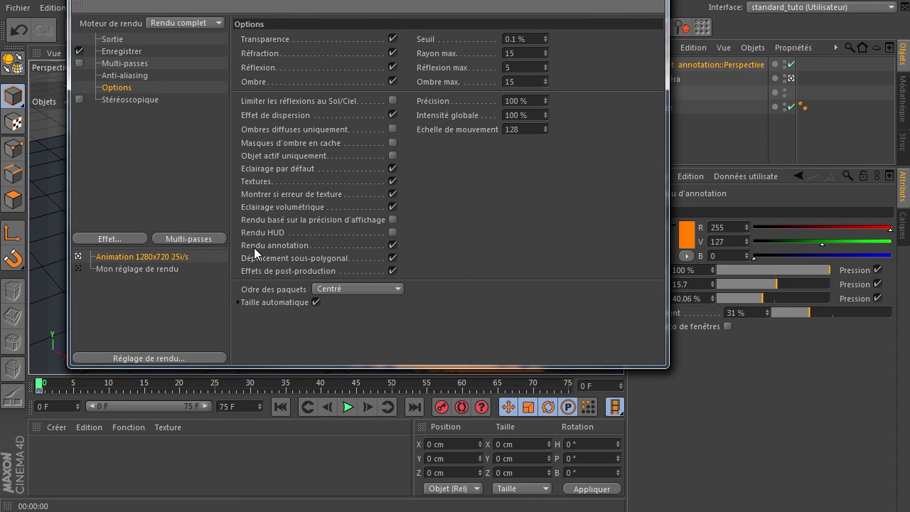
- Turn off Rendu annotation in the render options, close the settings and render the camera view without annotations
left_click(393, 244)
left_click(651, 0)
left_click(321, 30)
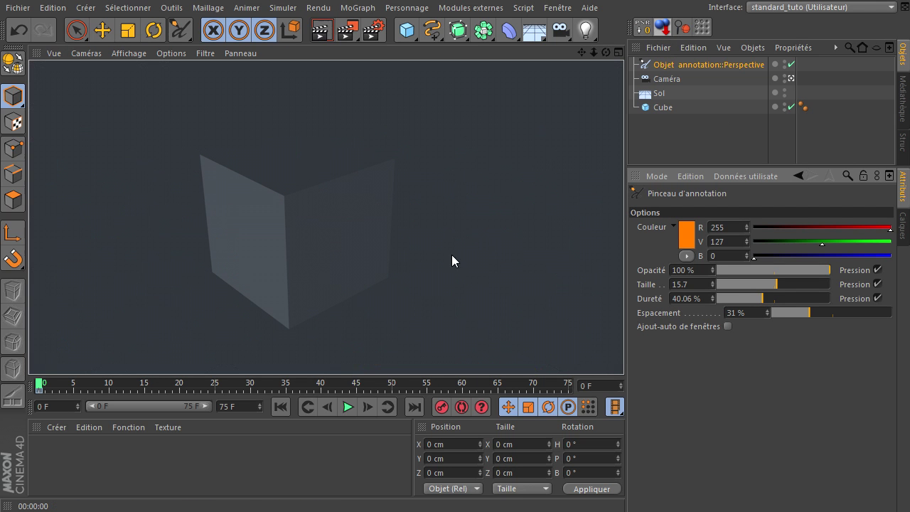
- Examine the annotation object's options, including the export formats and the Dessin lissé setting
left_click(707, 141)
left_click(679, 66)
left_click(753, 209)
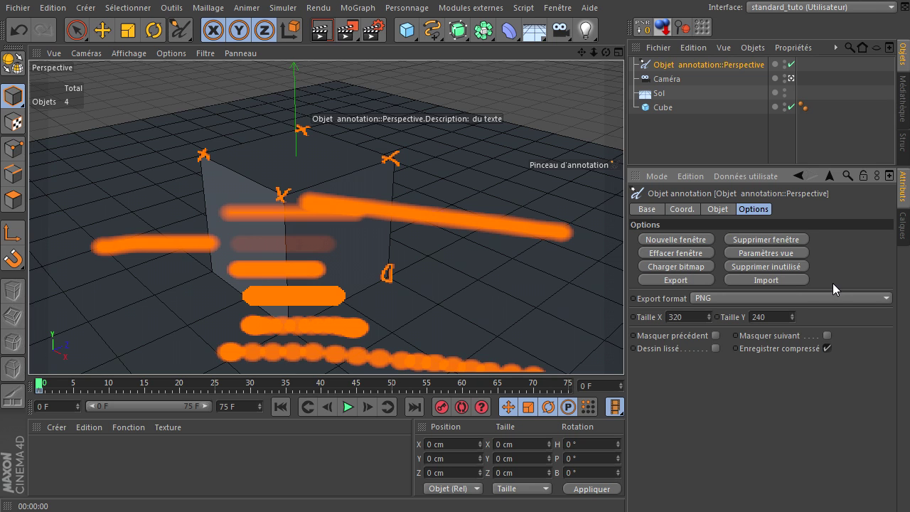
left_click(711, 298)
left_click(710, 298)
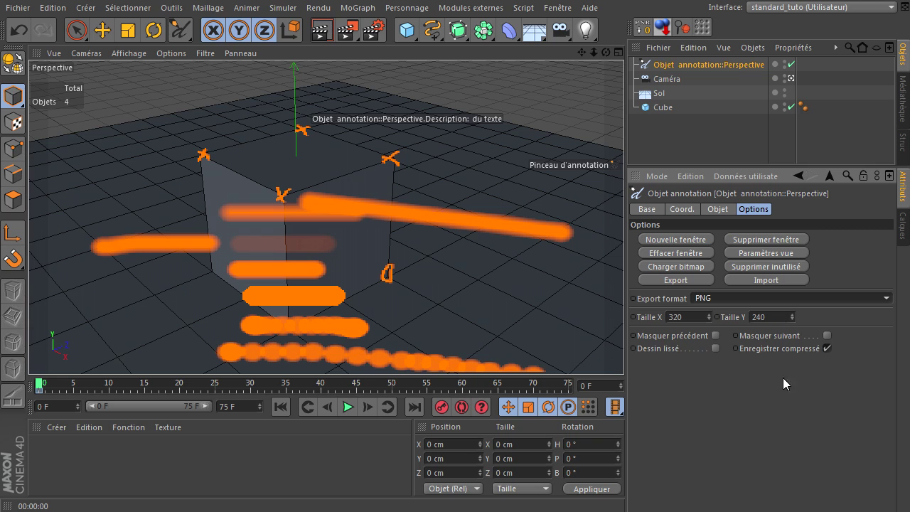
left_click(713, 349)
left_click(714, 348)
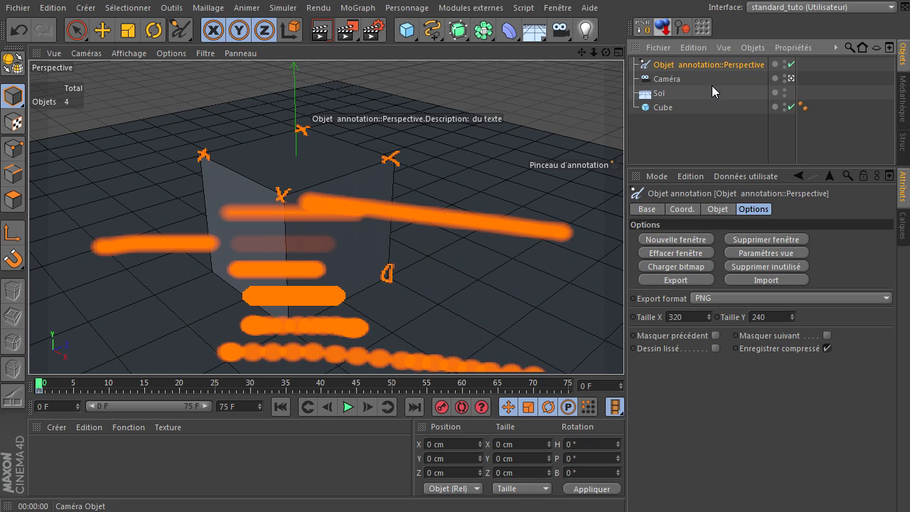
- Delete the annotation object and close the project to get an empty scene
key("Delete")
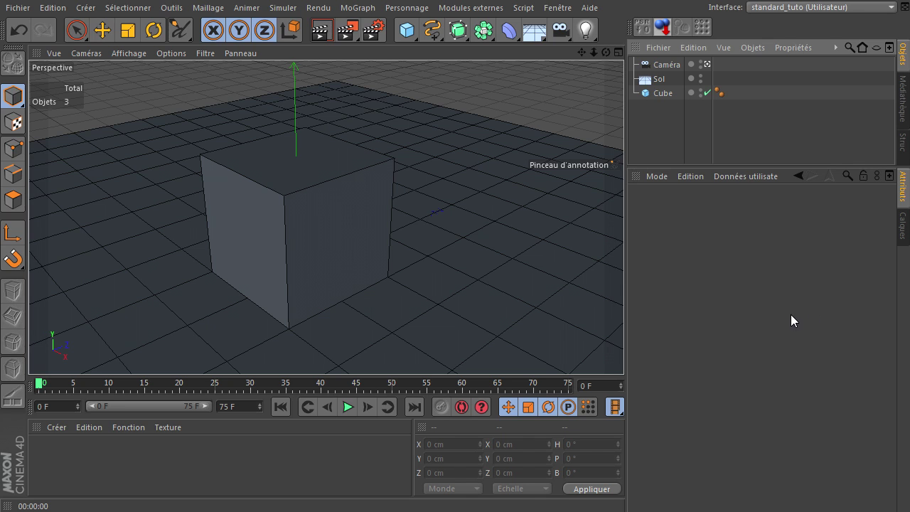
left_click(10, 8)
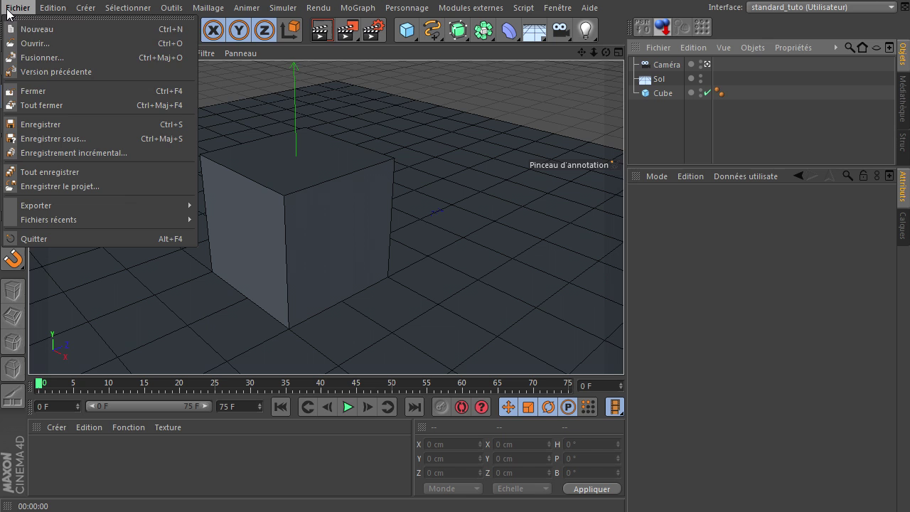
left_click(63, 100)
left_click(716, 402)
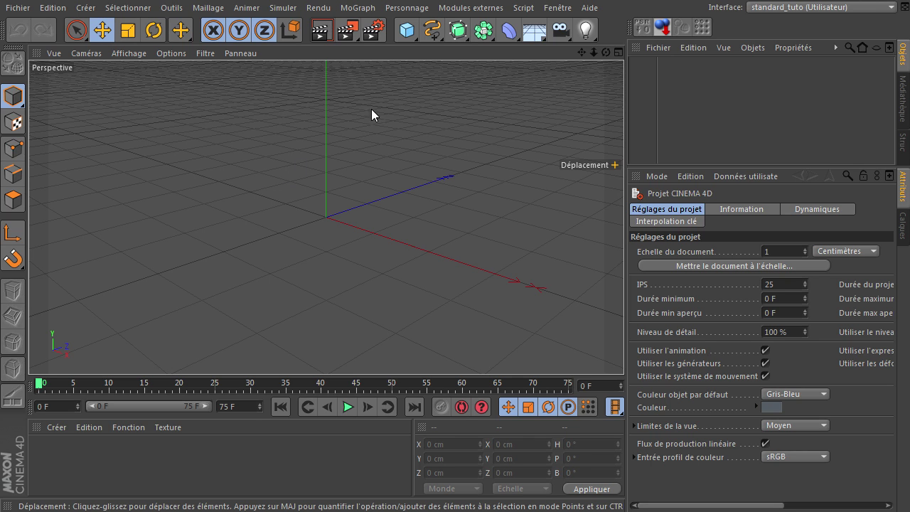
- Add a floor (Sol) and a cube to the empty scene
left_click(533, 31)
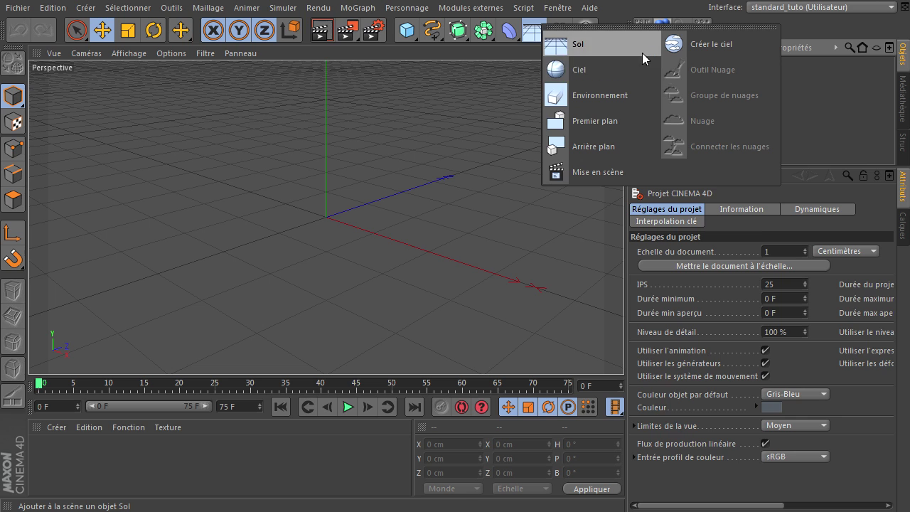
left_click(642, 52)
left_click(406, 31)
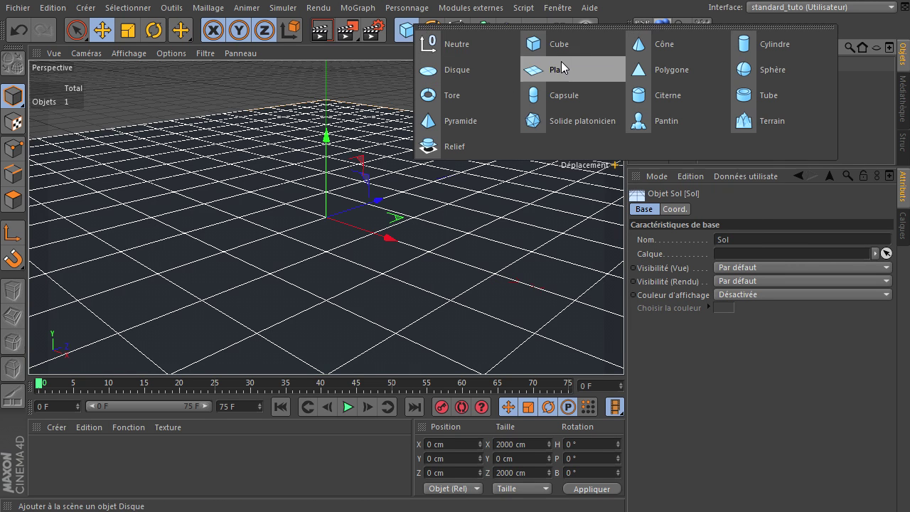
left_click(581, 50)
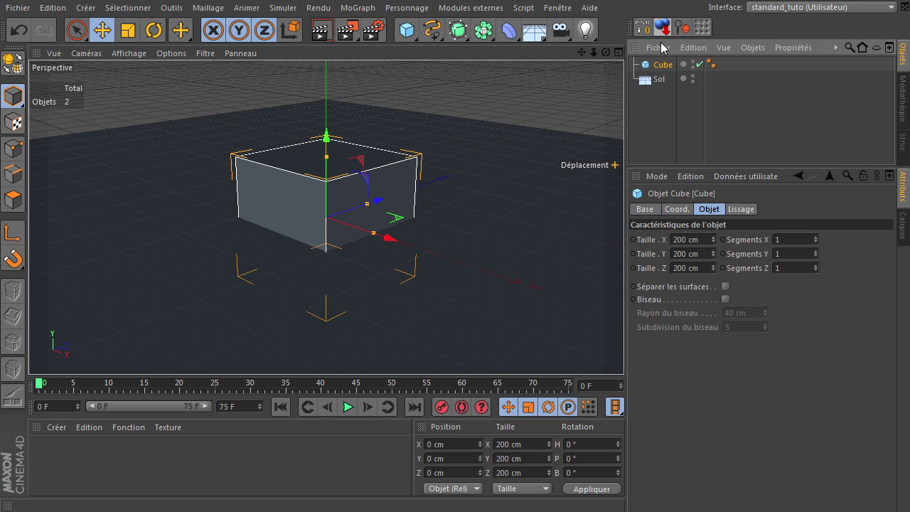
- Add a sphere, rest it on the floor and move it along the X axis beside the cube
left_click(418, 34)
left_click(753, 71)
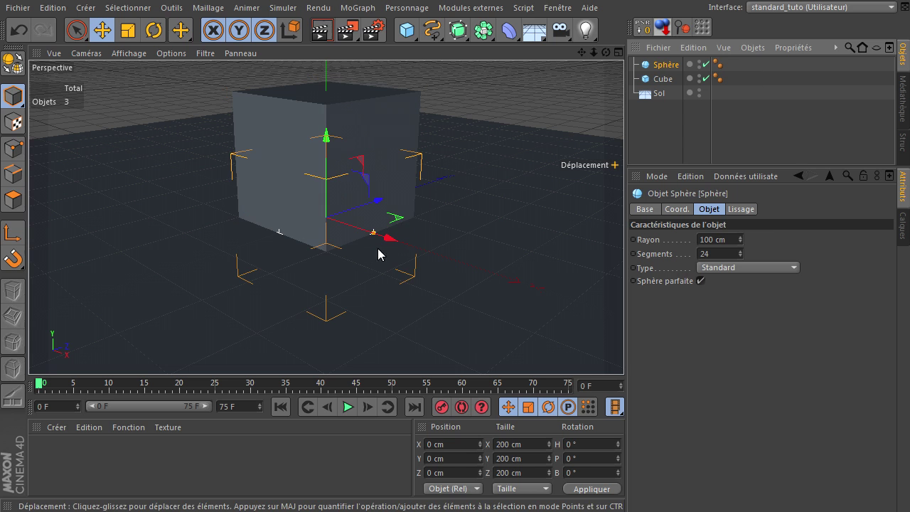
left_click(660, 25)
left_click_drag(392, 177, 540, 205)
- Frame the cube and sphere, create a camera from that viewpoint and look through it
left_click_drag(581, 54, 624, 347)
left_click_drag(605, 54, 627, 348)
left_click_drag(560, 30, 597, 51)
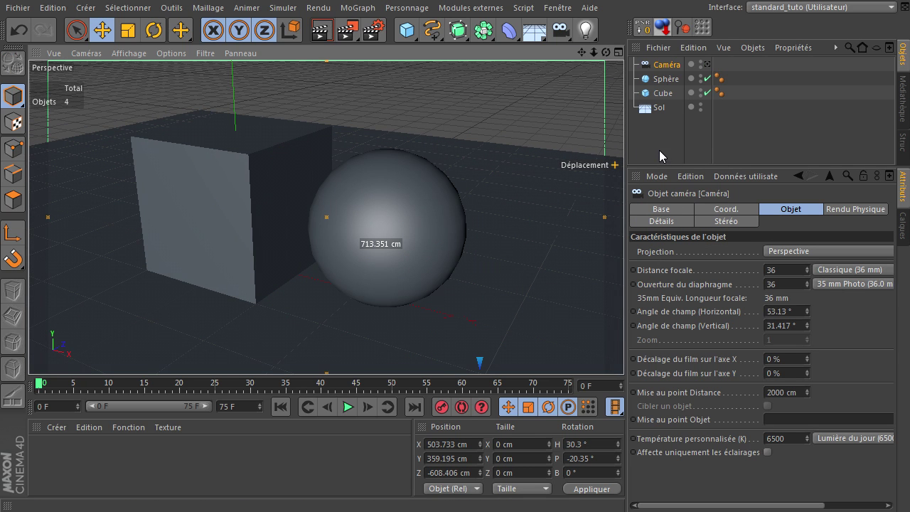
left_click(707, 64)
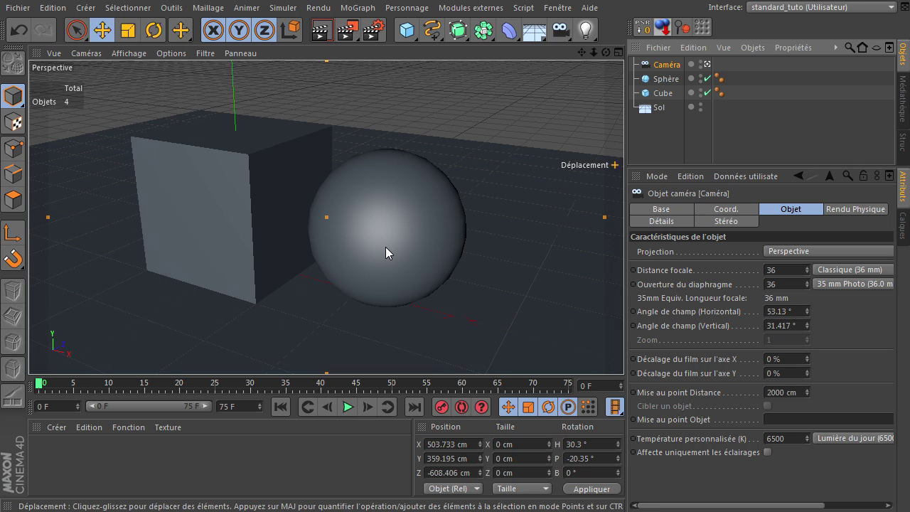
- Add an omni light and move it above the objects to about X 234, Y 372, Z -159 cm
left_click_drag(585, 30, 656, 45)
left_click_drag(301, 277, 329, 278)
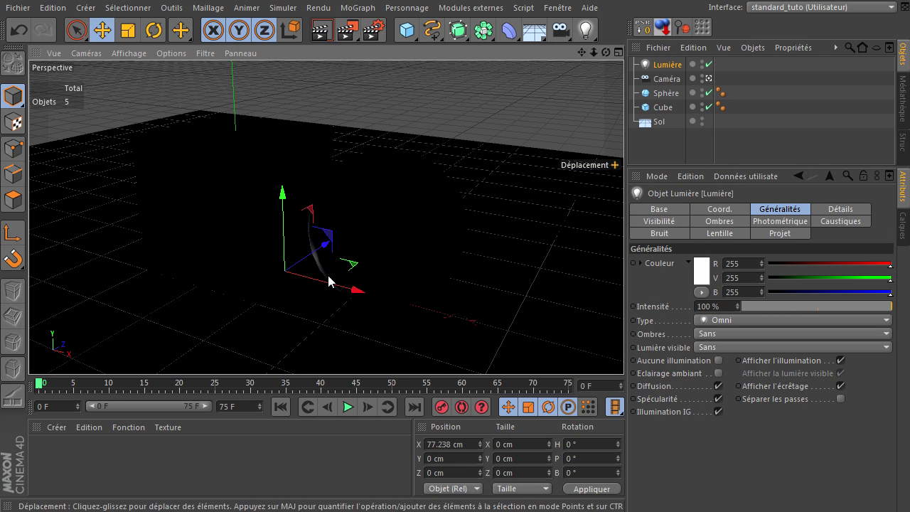
left_click_drag(289, 236, 319, 16)
left_click_drag(676, 346, 320, 140)
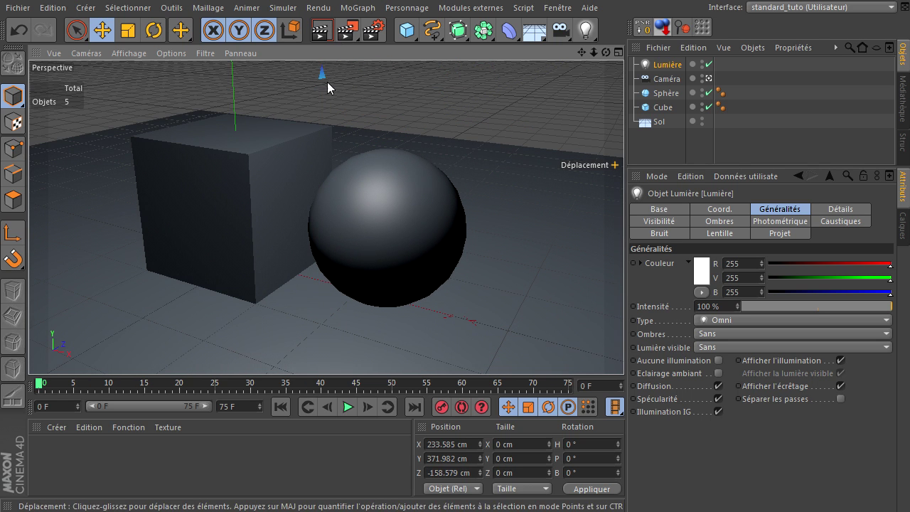
- Leave the camera view, move the light to about X 242, Y 435, Z -271 cm, and look through the camera again
left_click(708, 83)
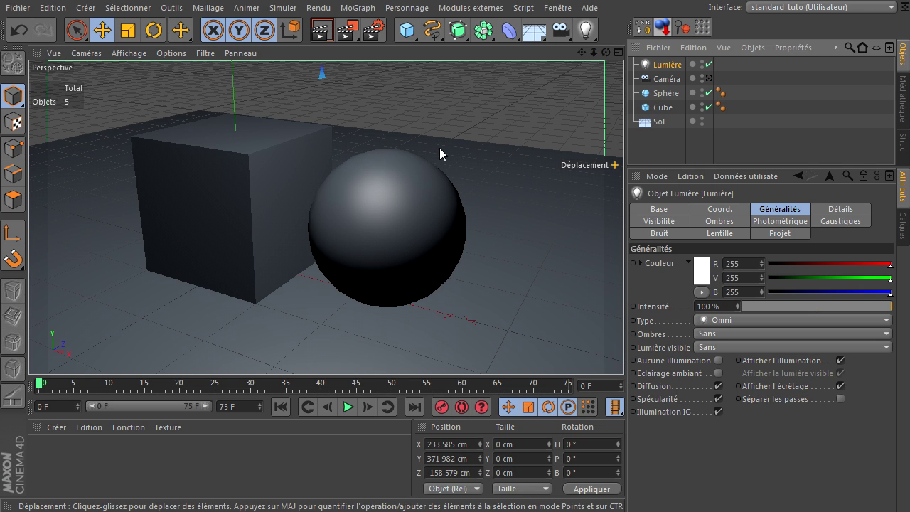
left_click(644, 129)
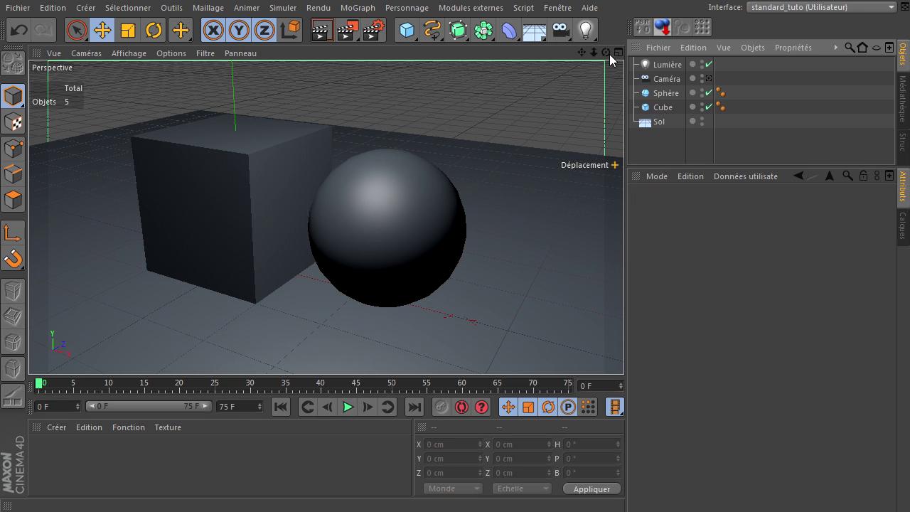
left_click_drag(601, 53, 664, 54)
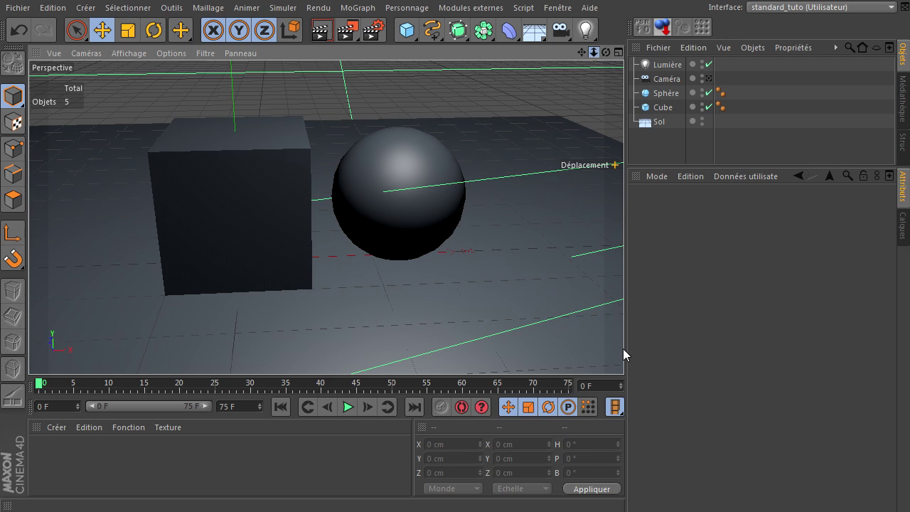
key("ctrl+shift+z")
left_click(361, 148)
left_click_drag(363, 149, 378, 110)
left_click(707, 79)
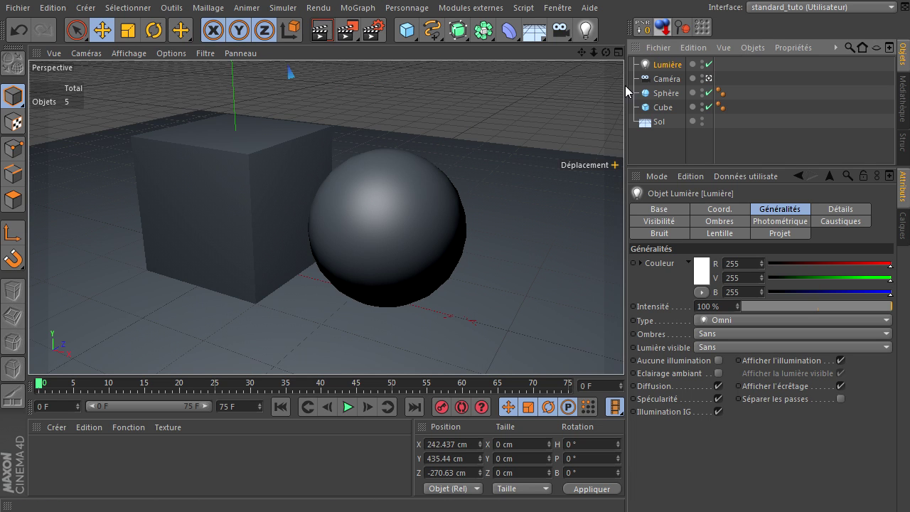
- Reposition the light from outside the camera to about X 207, Y 456 cm and check the camera view
left_click(708, 80)
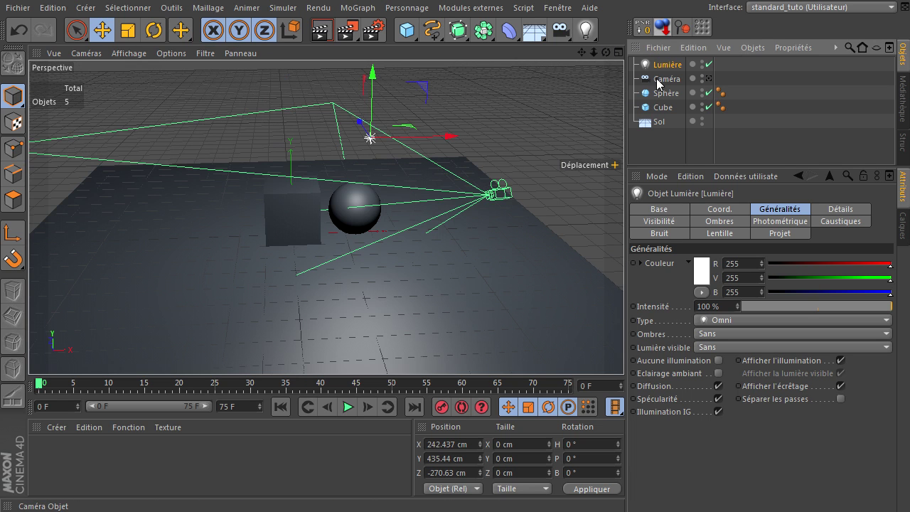
left_click_drag(375, 140, 377, 135)
left_click(707, 79)
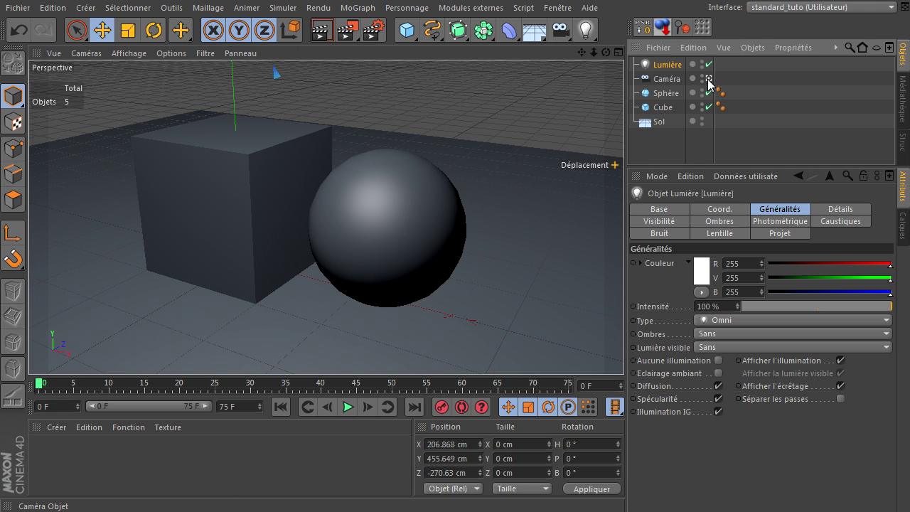
- Use the four-view layout to move the light to about X 328, Y 410, Z -307 cm
middle_click(602, 187)
scroll(443, 155, "down", 1)
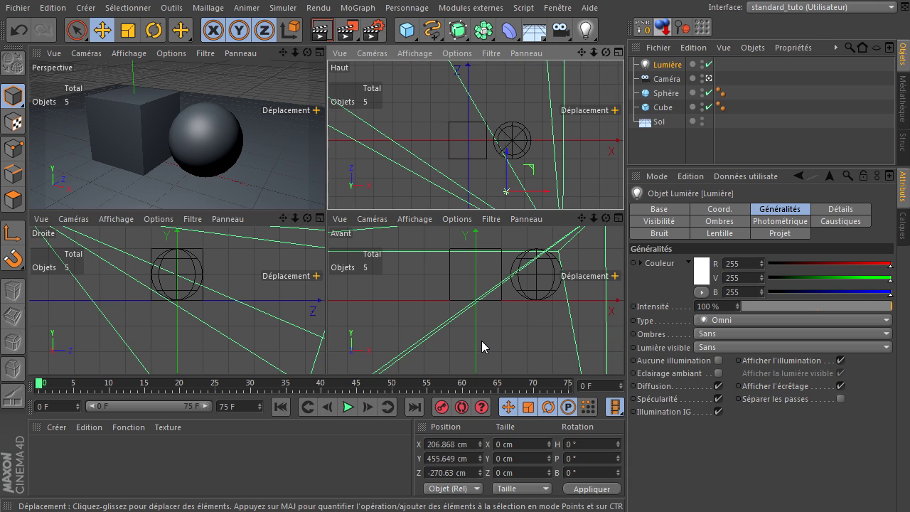
scroll(481, 323, "down", 3)
left_click_drag(581, 218, 576, 272)
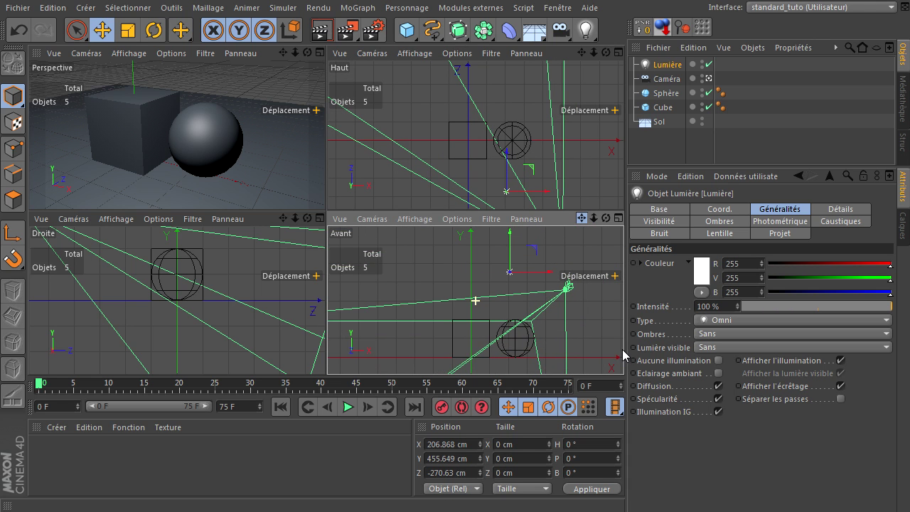
left_click_drag(283, 218, 282, 261)
left_click_drag(325, 353, 145, 256)
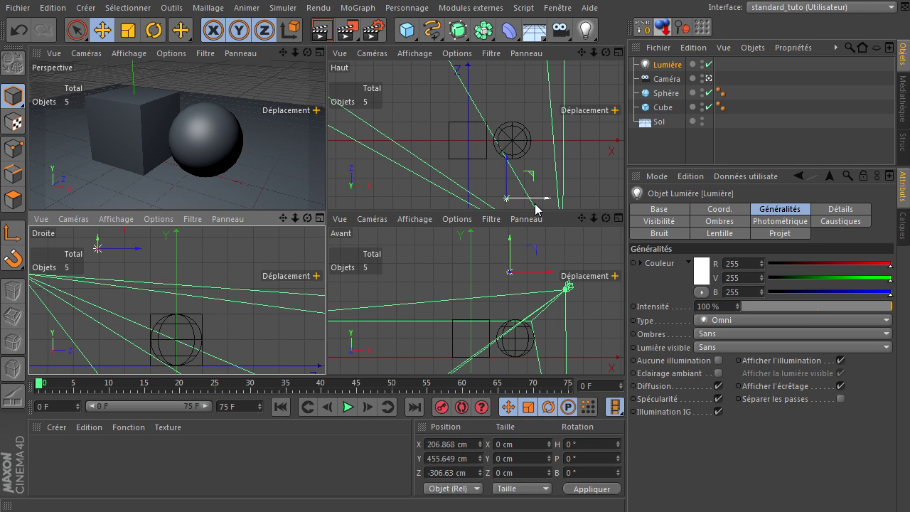
left_click_drag(536, 198, 549, 202)
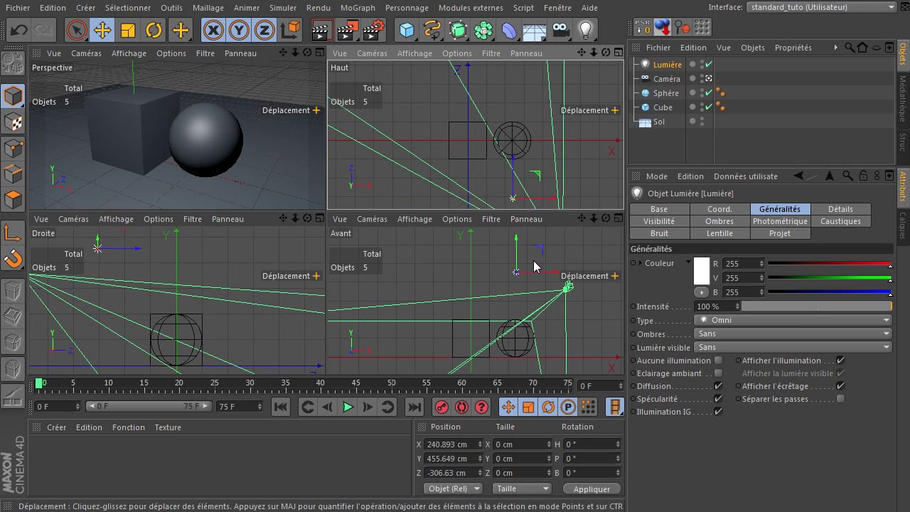
left_click_drag(548, 254, 558, 262)
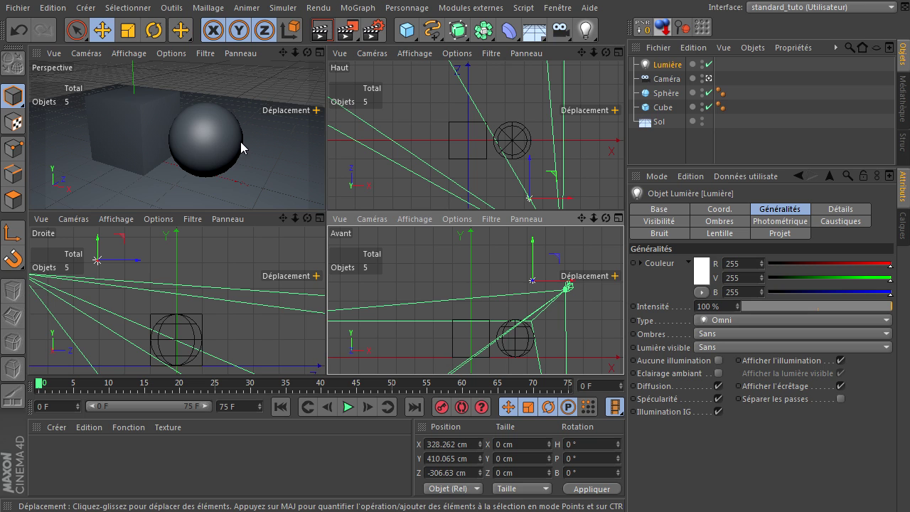
- Return to the single camera view and delete the manually placed light
middle_click(181, 164)
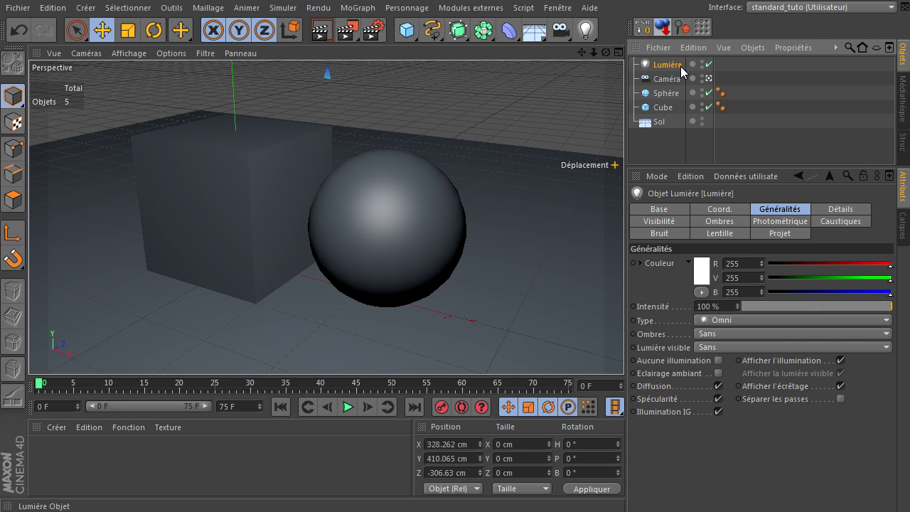
key("Delete")
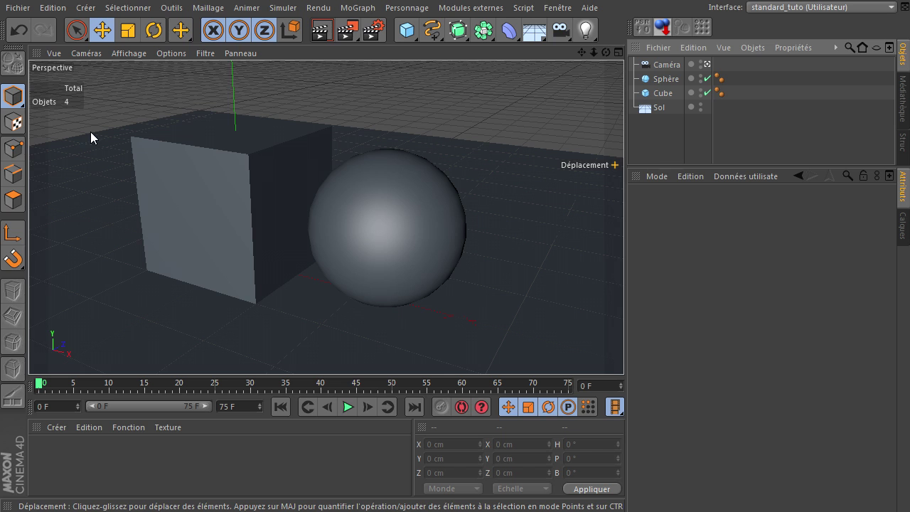
- Activate the Outil Eclairage in Trackball mode and create a light close to the sphere, at about X 258, Y 156, Z -79 cm
left_click(168, 8)
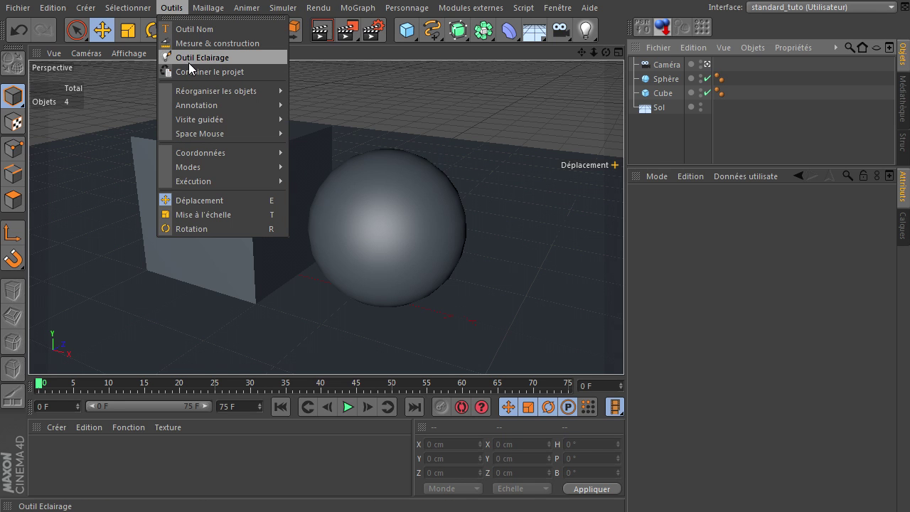
left_click(198, 61)
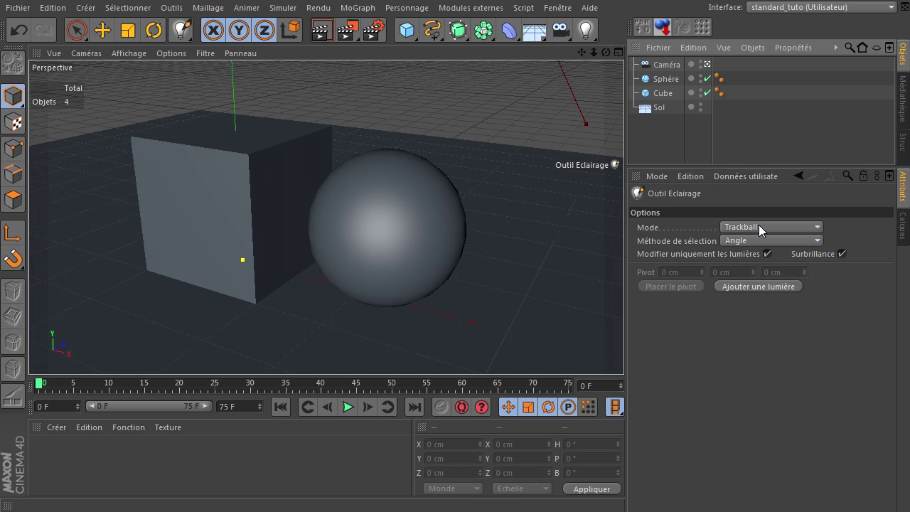
left_click_drag(409, 218, 410, 205)
left_click(444, 211)
left_click(412, 265)
left_click_drag(355, 260, 348, 146)
left_click_drag(427, 259, 376, 210)
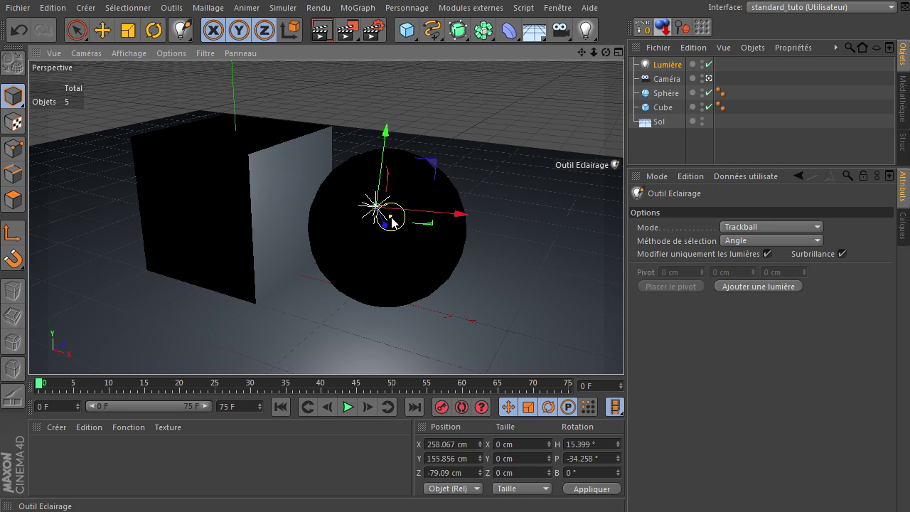
- Pull the light away and aim it across the sphere with the lighting tool, to about X 176, Y 390, Z -446 cm
left_click_drag(392, 221, 623, 348)
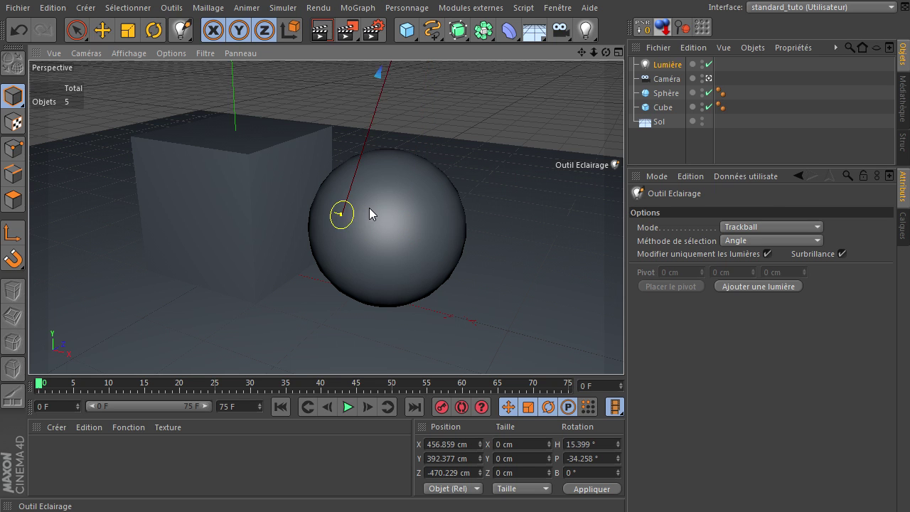
mouse_move(374, 210)
left_mouse_down()
mouse_move(353, 225)
mouse_move(314, 219)
mouse_move(310, 207)
mouse_move(319, 217)
mouse_move(373, 228)
mouse_move(442, 197)
mouse_move(459, 179)
mouse_move(462, 215)
mouse_move(398, 223)
mouse_move(388, 234)
mouse_move(408, 222)
mouse_move(376, 225)
mouse_move(361, 211)
mouse_move(368, 204)
mouse_move(348, 208)
left_mouse_up()
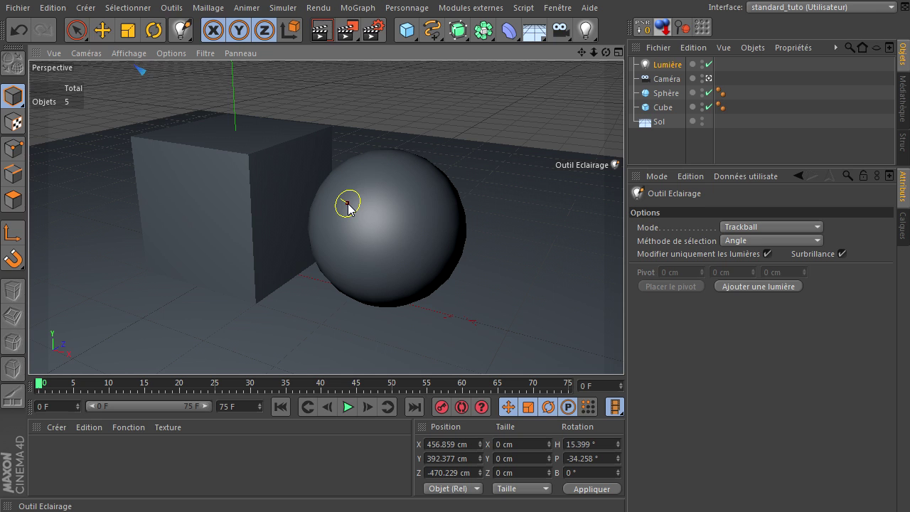
mouse_move(618, 348)
left_mouse_down("ctrl")
mouse_move(633, 348)
mouse_move(381, 205)
mouse_move(321, 211)
mouse_move(318, 191)
mouse_move(623, 348)
left_mouse_up("ctrl")
mouse_move(342, 203)
left_mouse_down()
mouse_move(372, 208)
mouse_move(342, 224)
mouse_move(350, 224)
left_mouse_up()
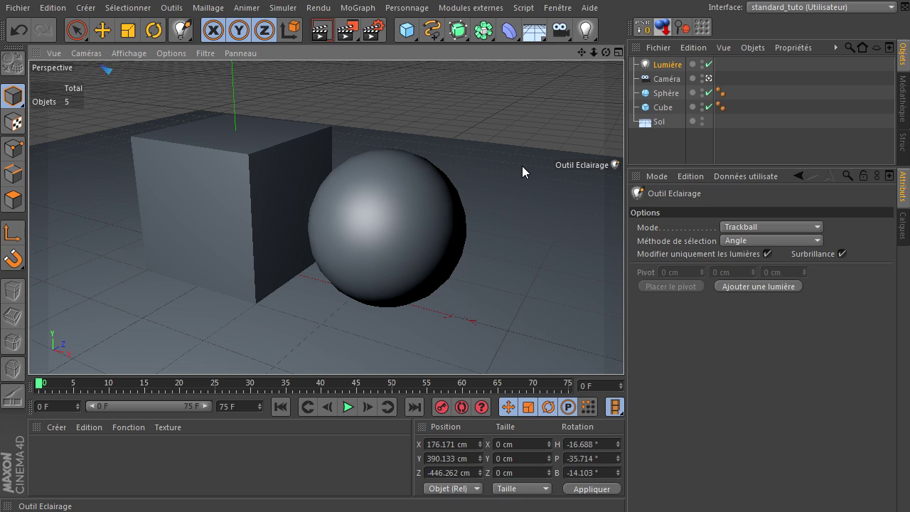
left_click(78, 33)
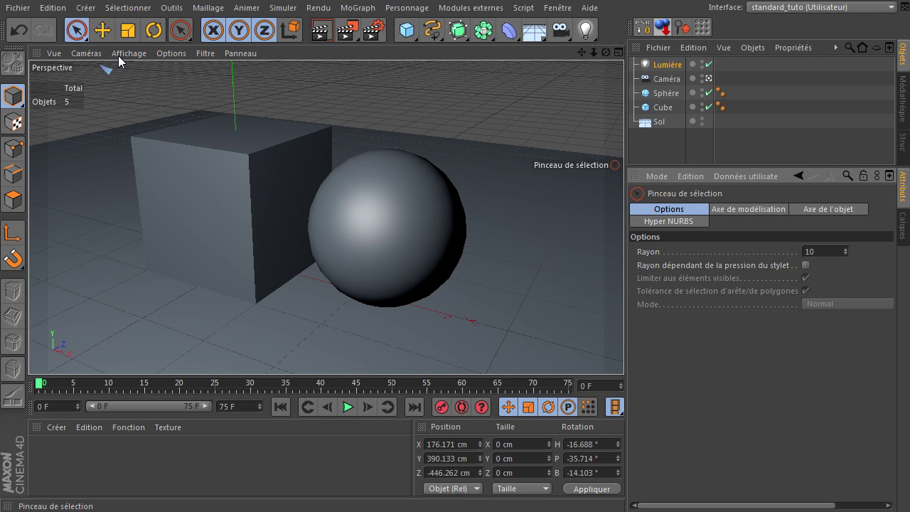
- Select the light aimed across the sphere and delete it from the scene
left_click(662, 65)
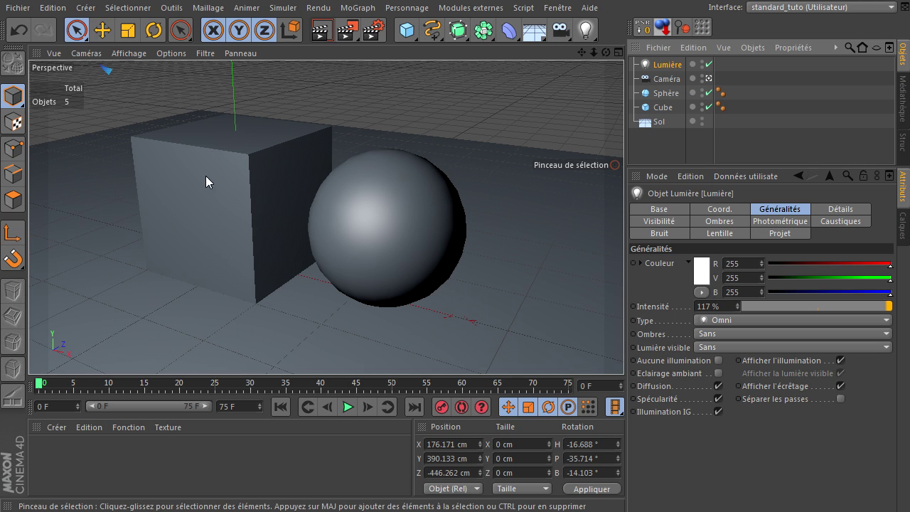
key("Delete")
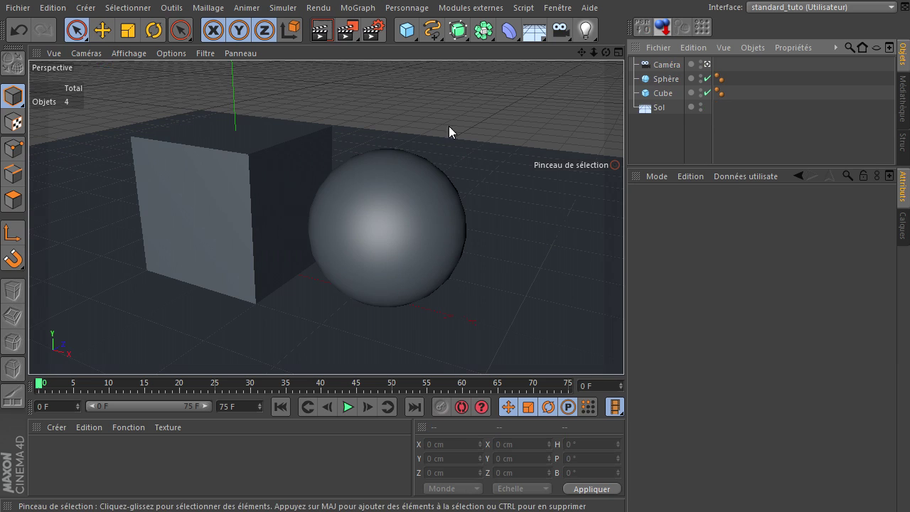
- Test the Outil Eclairage on the selected sphere with OpenGL HQ turned off, and re-enable OpenGL HQ
left_click(130, 53)
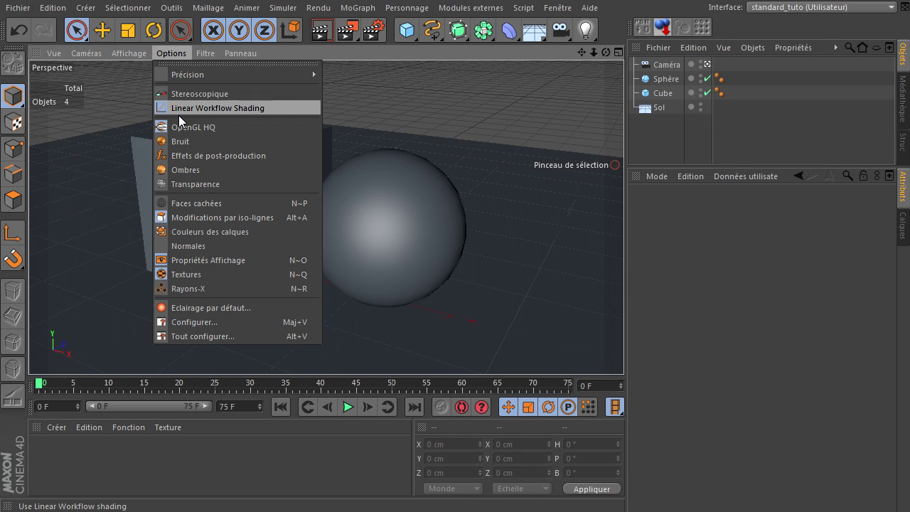
left_click(189, 127)
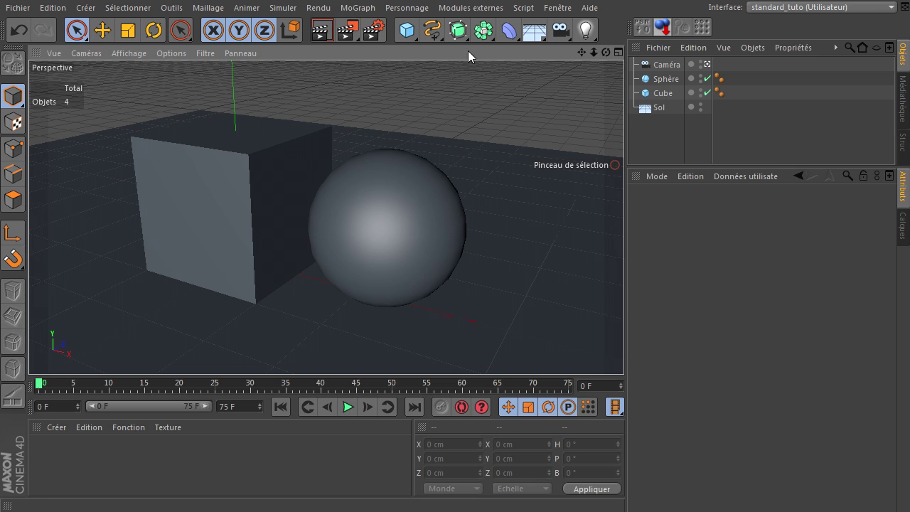
left_click(665, 79)
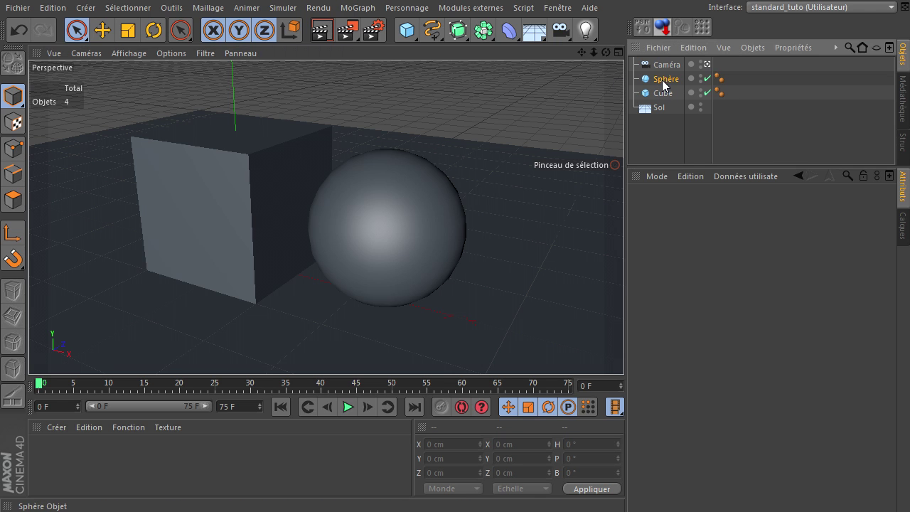
left_click_drag(179, 30, 263, 72)
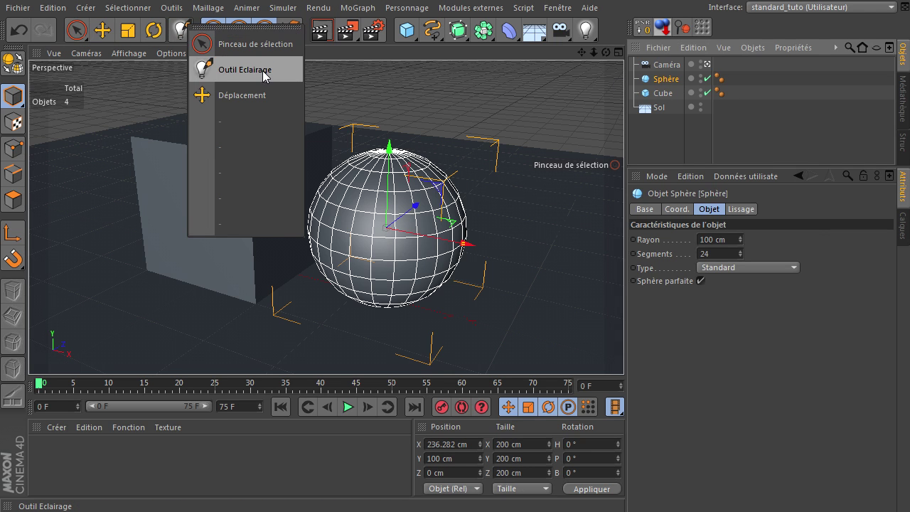
left_click(262, 71)
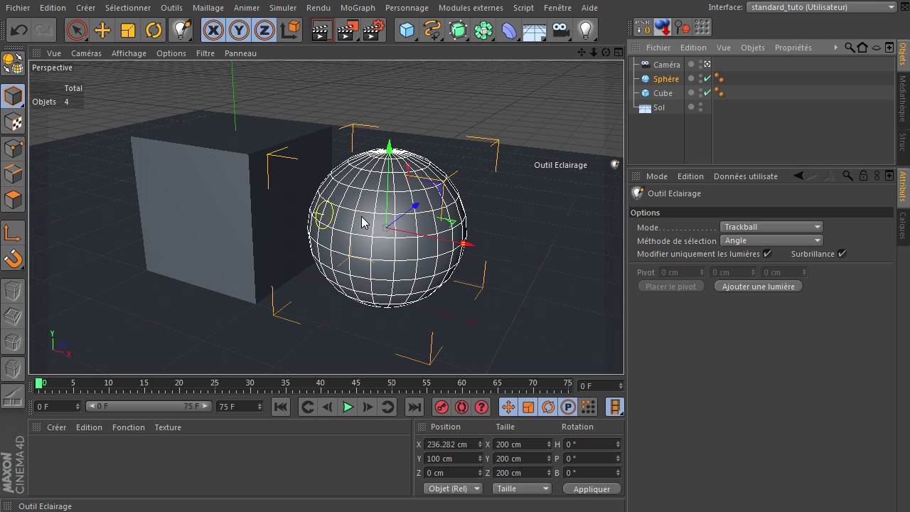
left_click(82, 36)
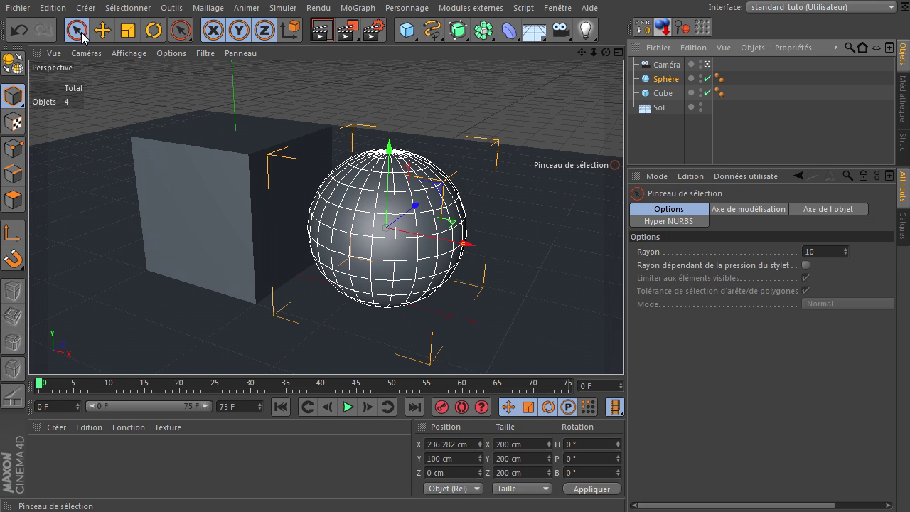
left_click(171, 52)
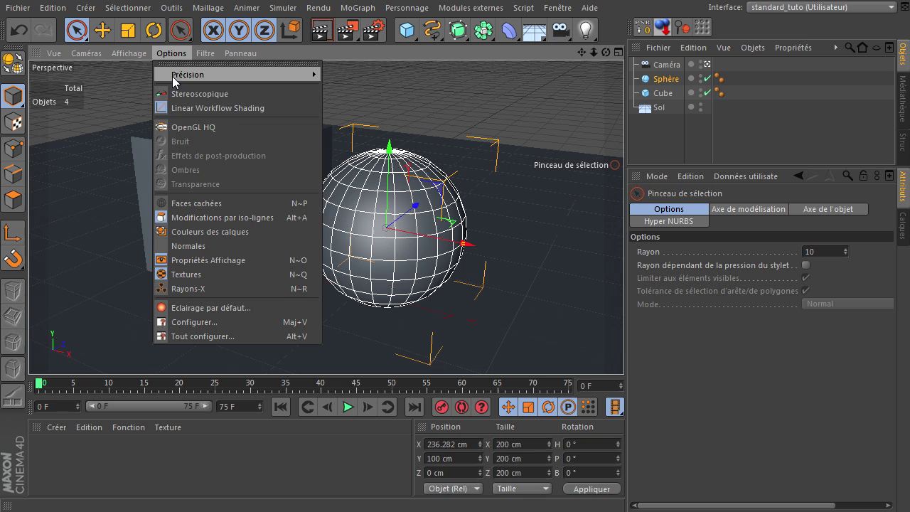
left_click(178, 127)
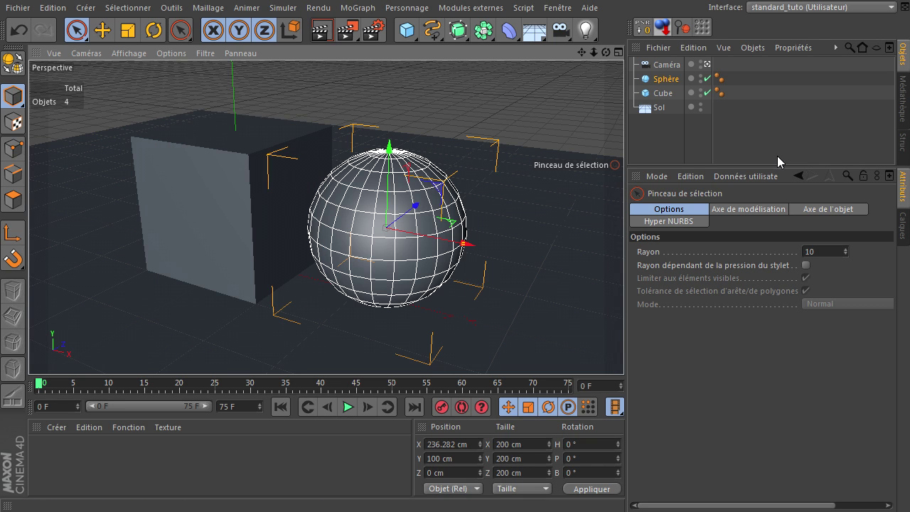
- Create a light on the cube's front face with the Outil Eclairage in Surface mode and pull it out to about X -1, Y 172, Z -324 cm
left_click_drag(180, 29, 206, 69)
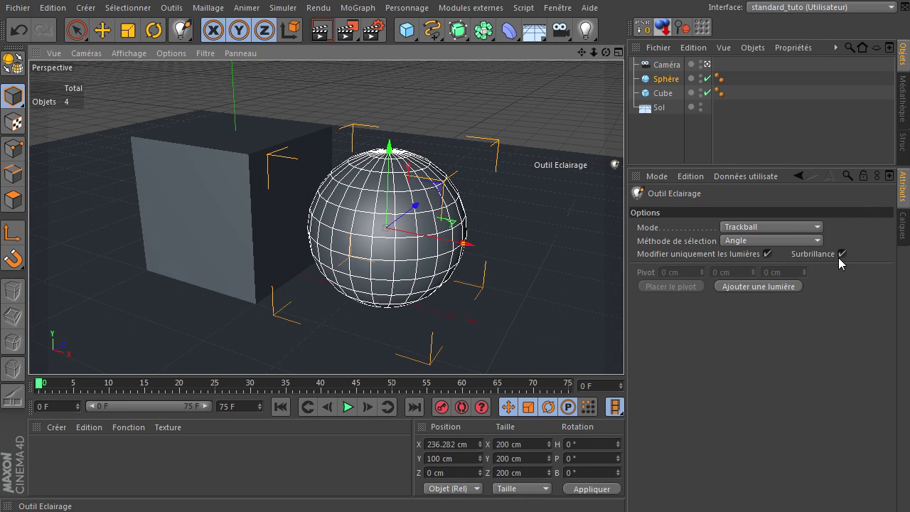
left_click(781, 228)
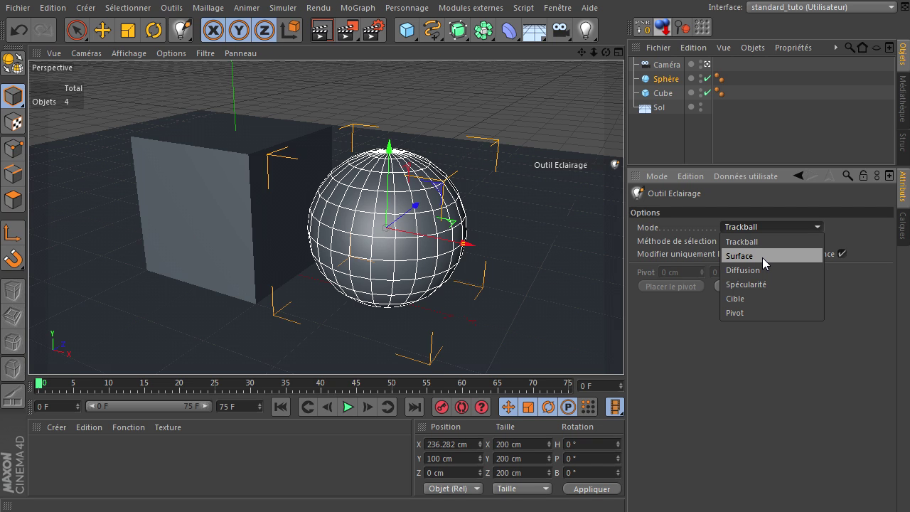
left_click(762, 257)
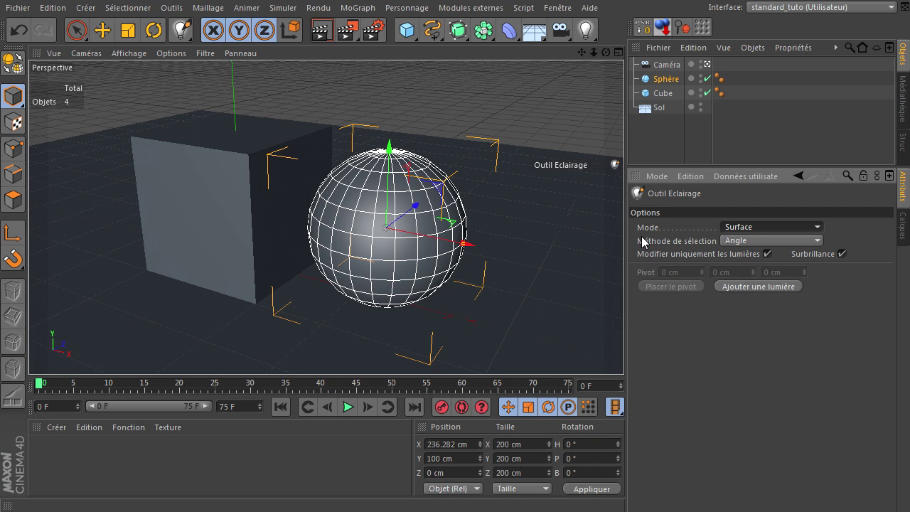
left_click(189, 208)
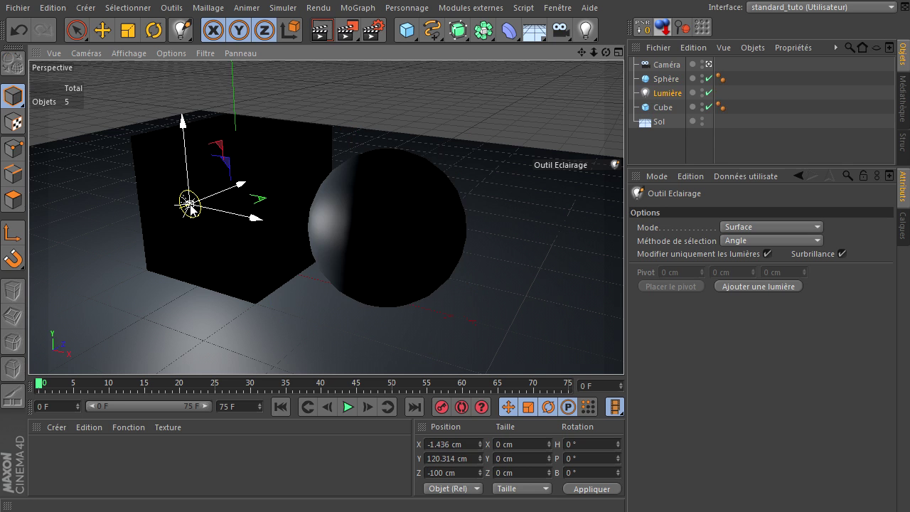
left_click_drag(189, 204, 34, 221)
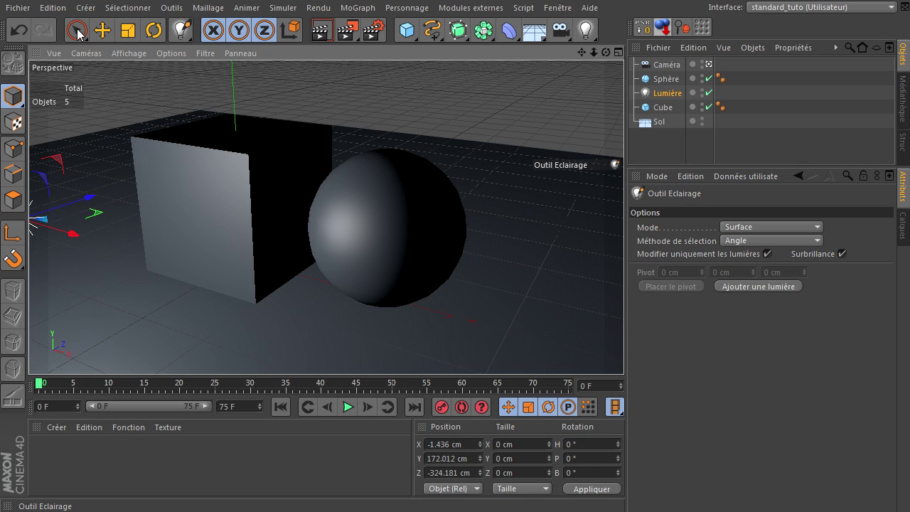
- Return to the selection tool and delete the light placed in Surface mode
left_click(77, 30)
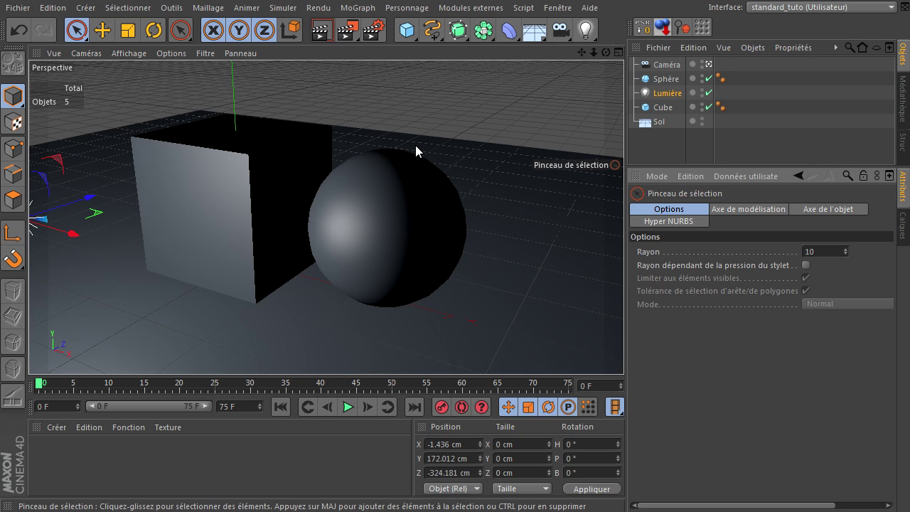
left_click(658, 94)
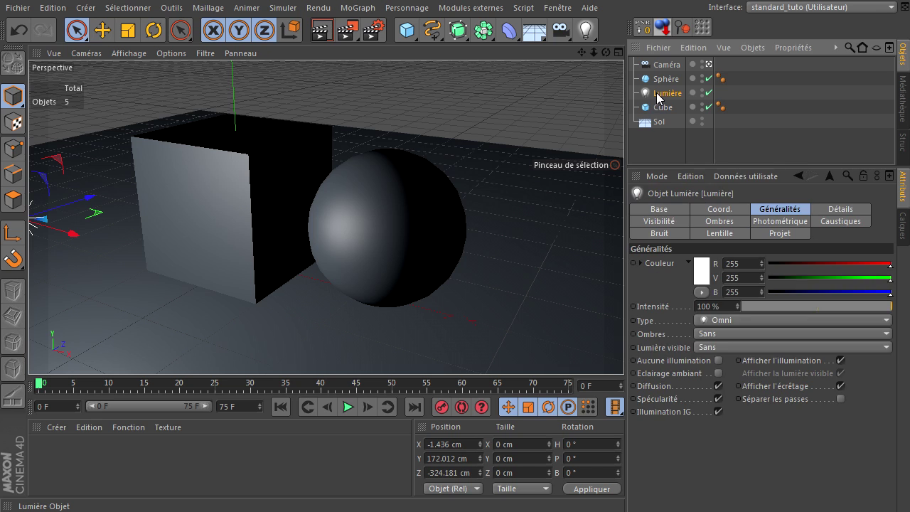
key("Delete")
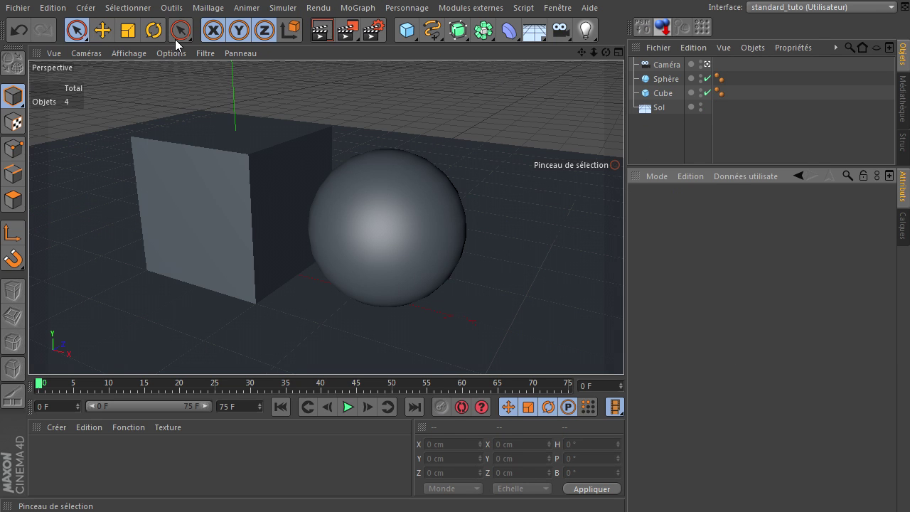
- Reactivate the Outil Eclairage and switch its mode to Diffusion, followed by Spécularité
left_click_drag(180, 30, 221, 72)
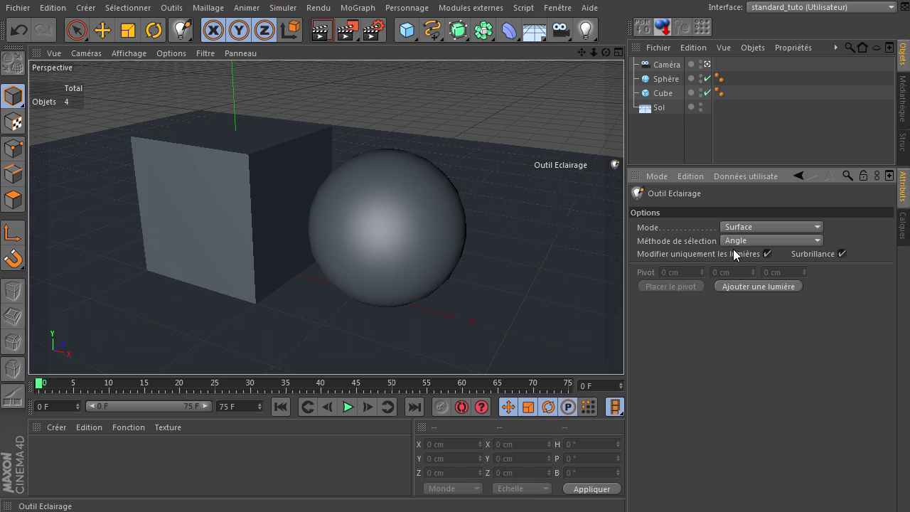
left_click(748, 227)
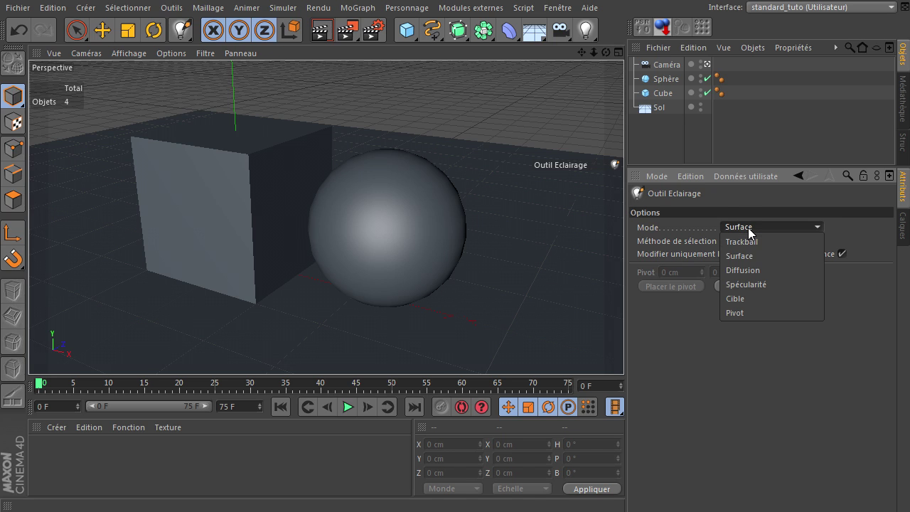
left_click(758, 269)
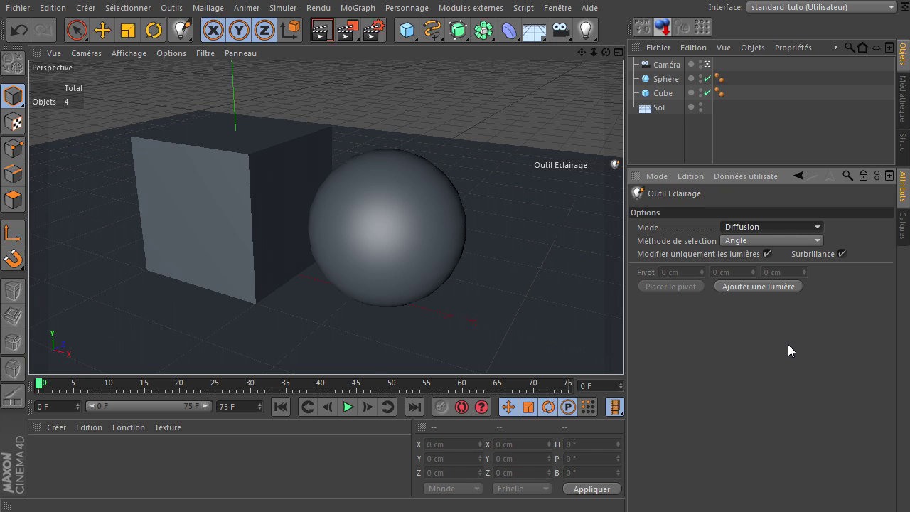
left_click(790, 226)
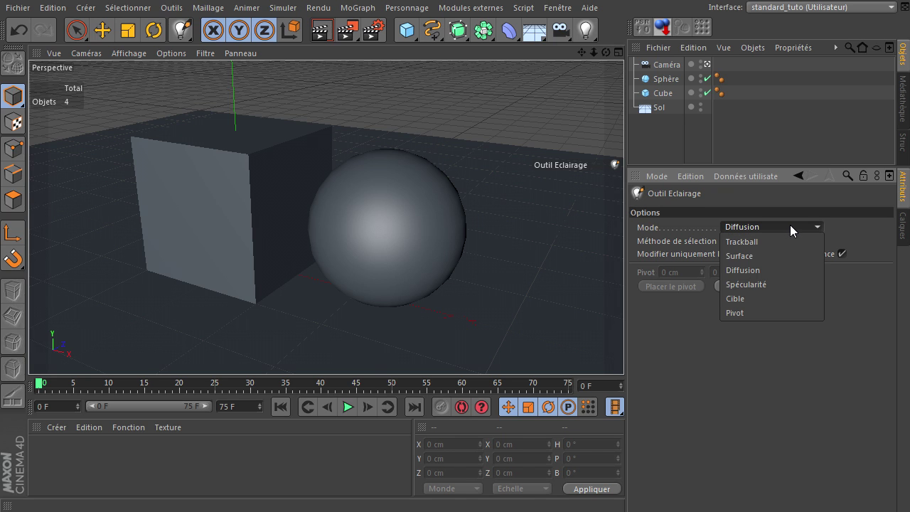
left_click(764, 282)
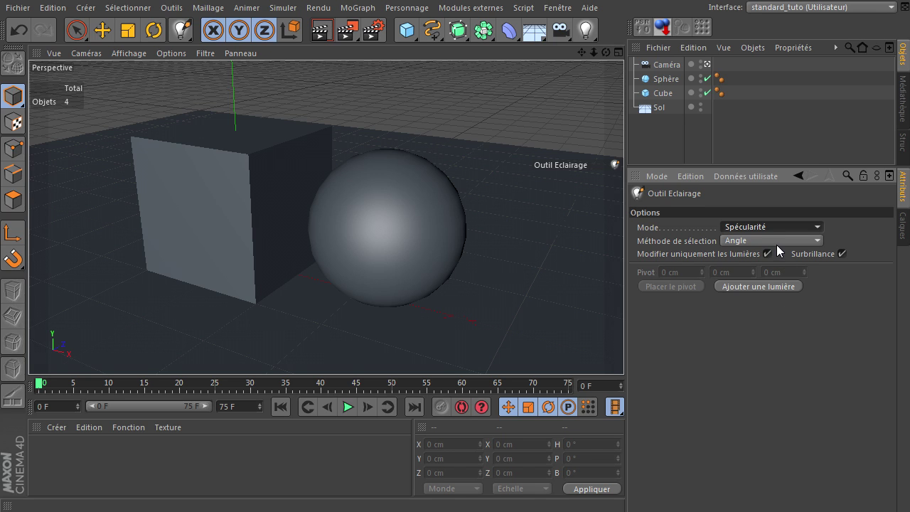
- Create a new material and apply it to the sphere
left_click(77, 30)
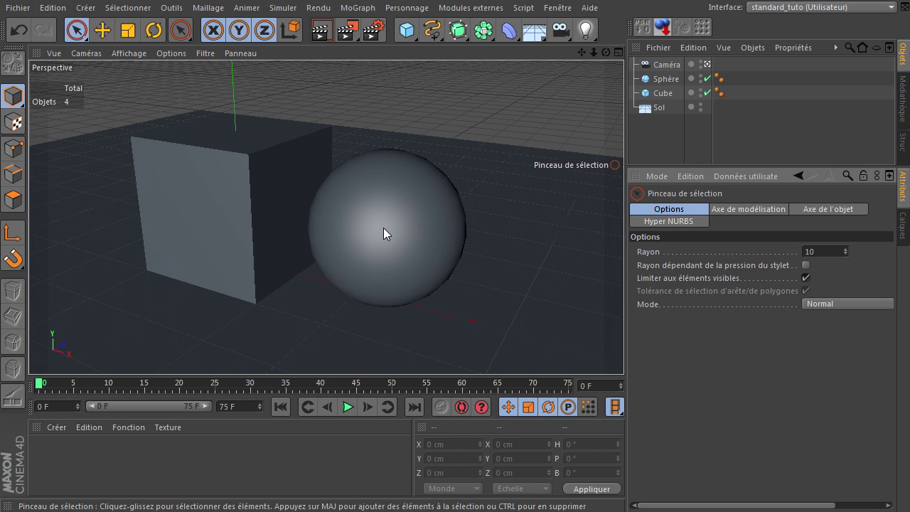
double_click(169, 474)
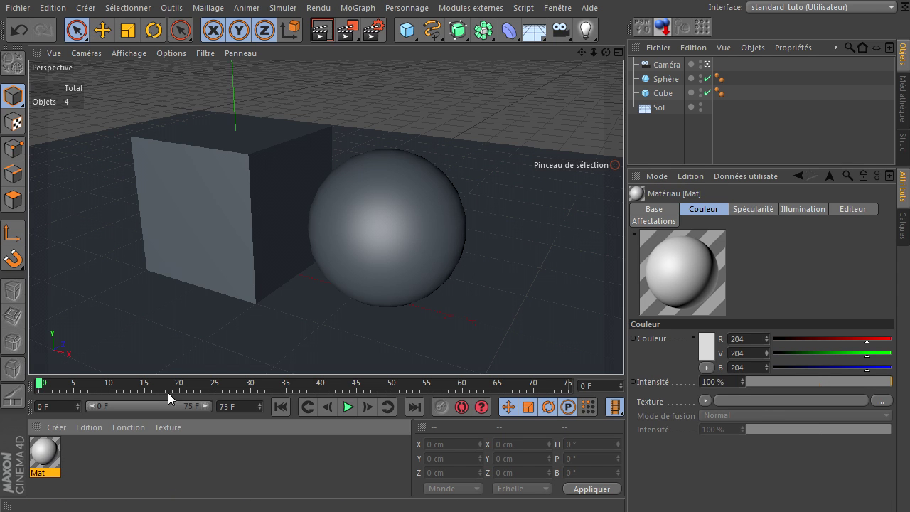
left_click_drag(355, 243, 355, 243)
- Sharpen the sphere material's specular highlight with Largeur 42 %, Hauteur 49 % and Atténuation -3 %, and close the material editor
double_click(42, 451)
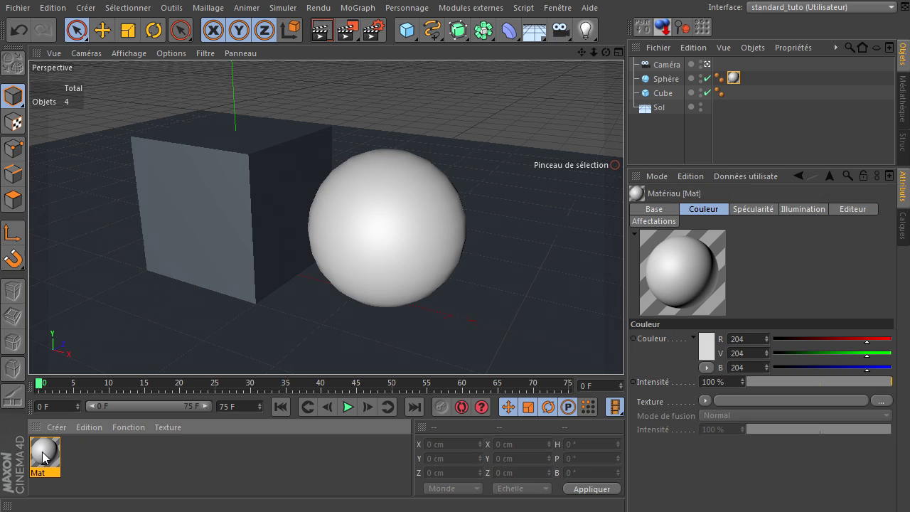
left_click(240, 375)
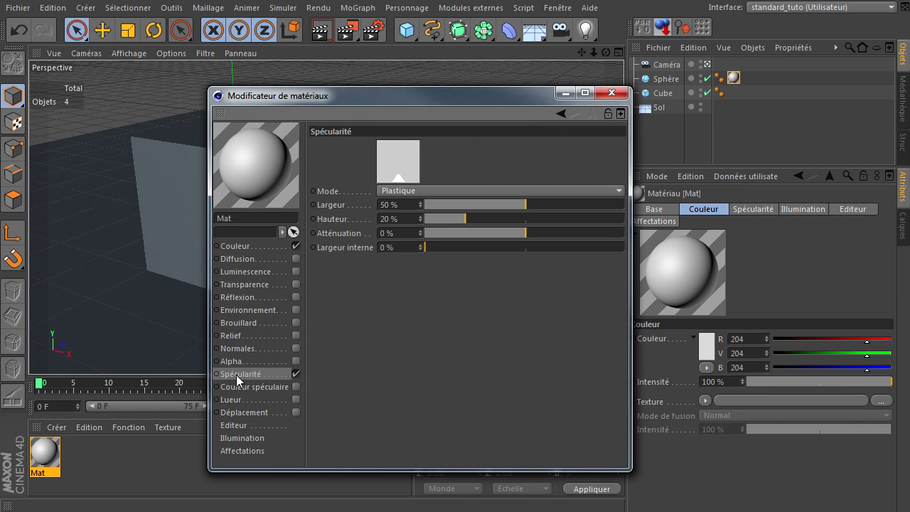
mouse_move(521, 203)
left_mouse_down()
mouse_move(567, 197)
mouse_move(533, 204)
mouse_move(522, 219)
left_mouse_up()
left_click(497, 218)
left_click_drag(469, 98, 759, 206)
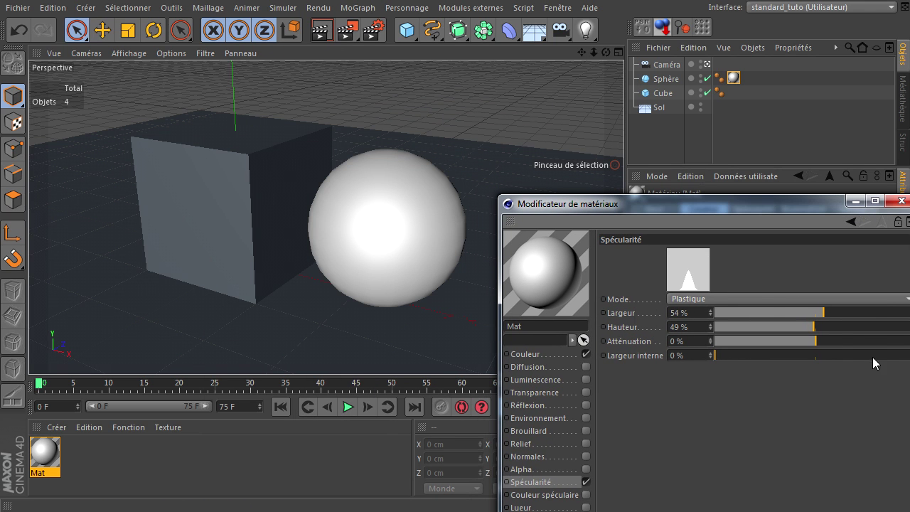
mouse_move(819, 342)
left_mouse_down()
mouse_move(840, 341)
mouse_move(812, 340)
mouse_move(799, 319)
left_mouse_up()
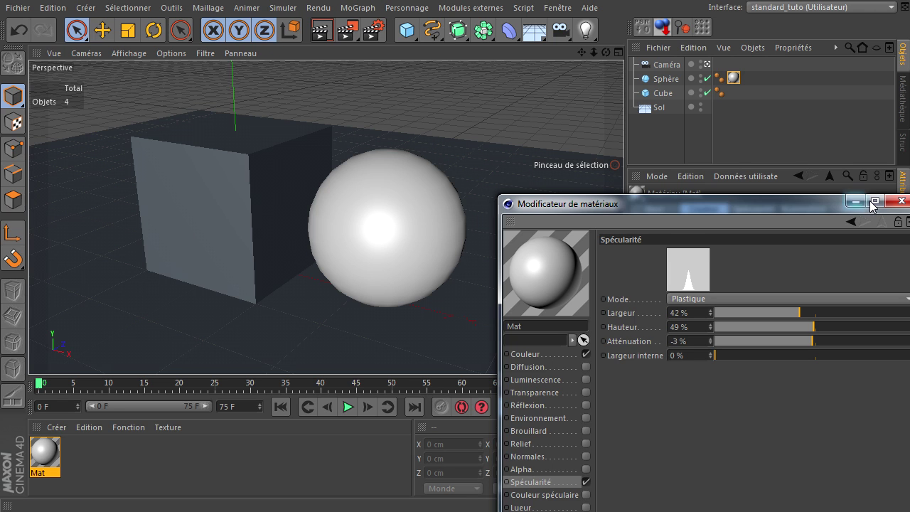
left_click(896, 201)
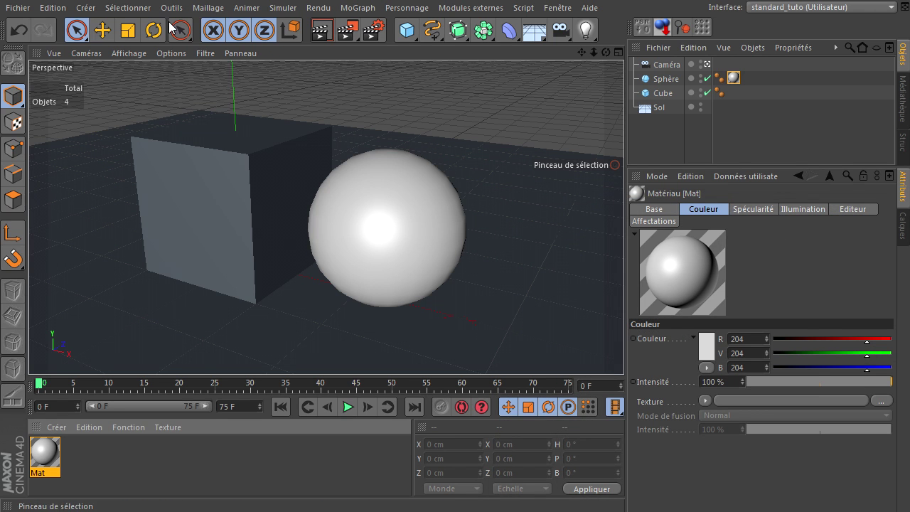
- Activate the Outil Eclairage again and switch its mode to Cible, followed by Pivot
left_click_drag(181, 30, 234, 70)
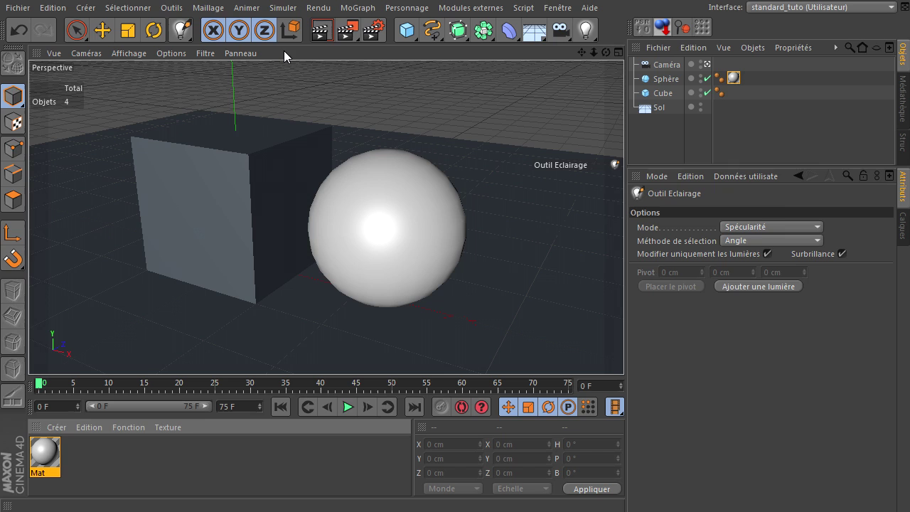
left_click(762, 226)
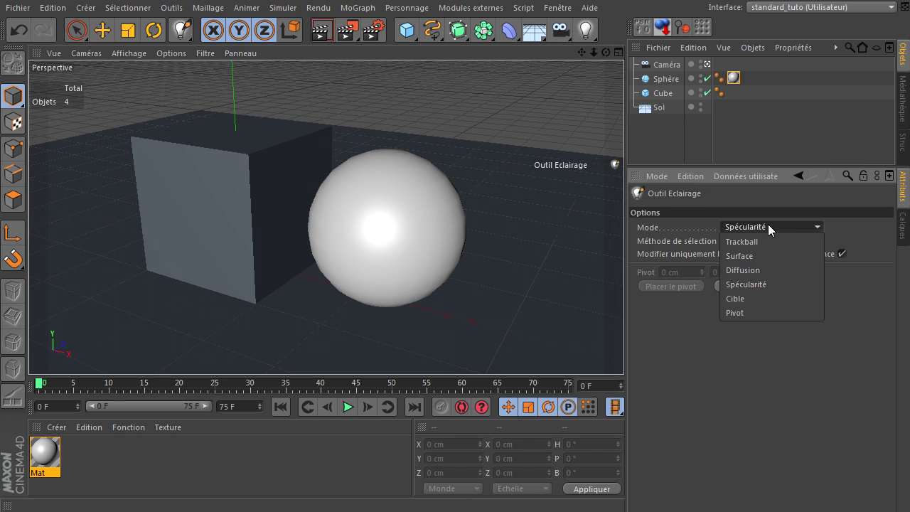
left_click(767, 299)
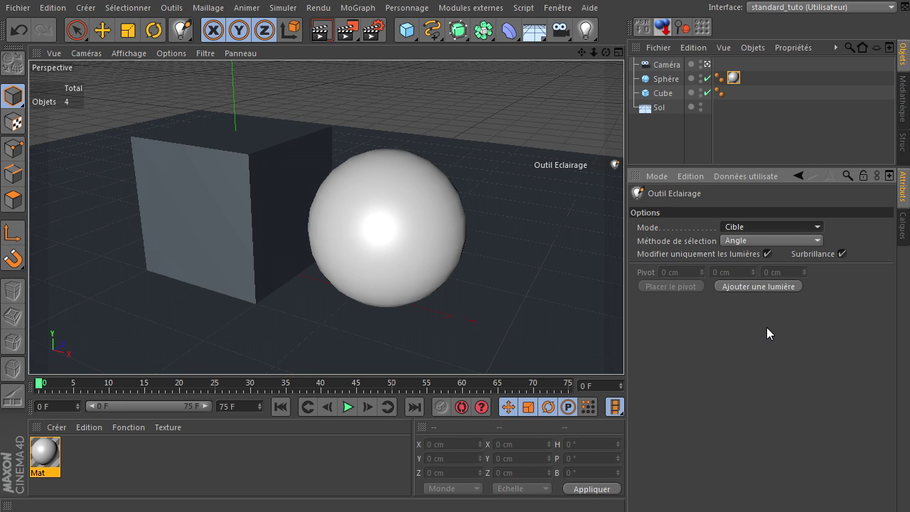
left_click(775, 229)
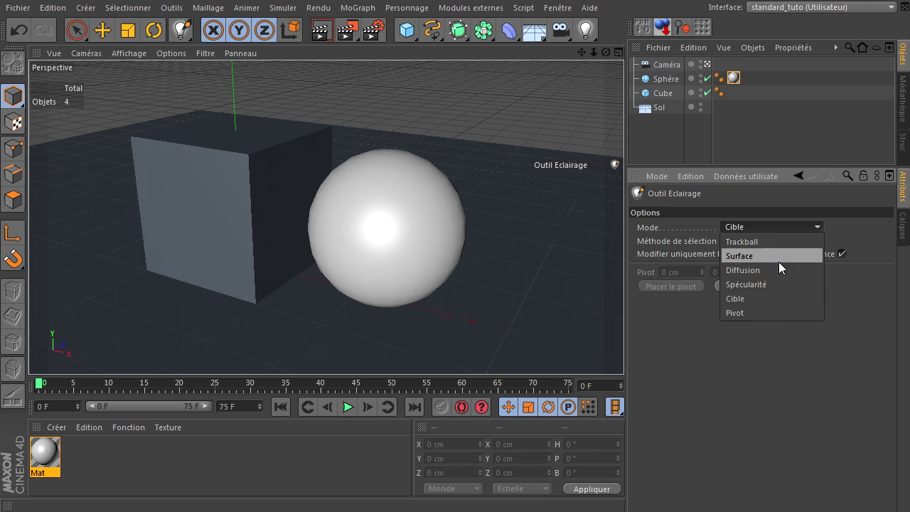
left_click(766, 314)
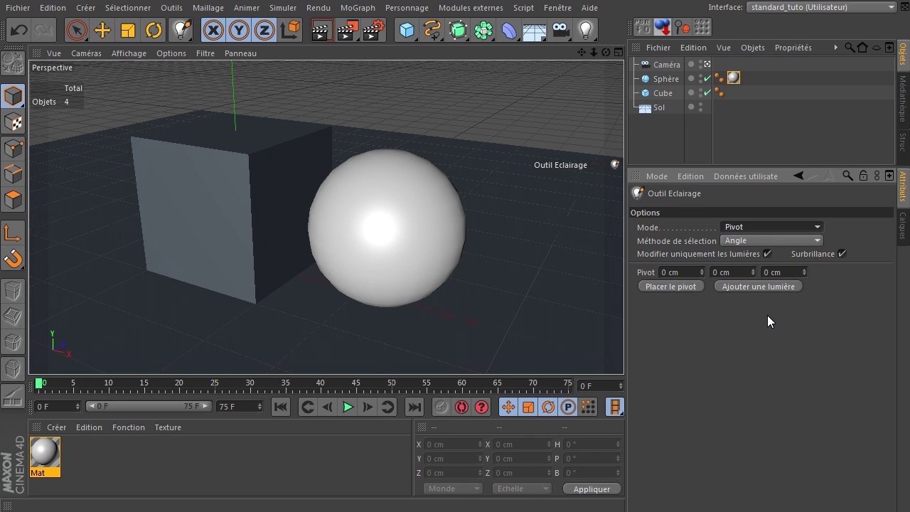
- Reactivate the Outil Eclairage in Pivot mode, place the pivot on the cube's near upper corner and add a light there
left_click(77, 30)
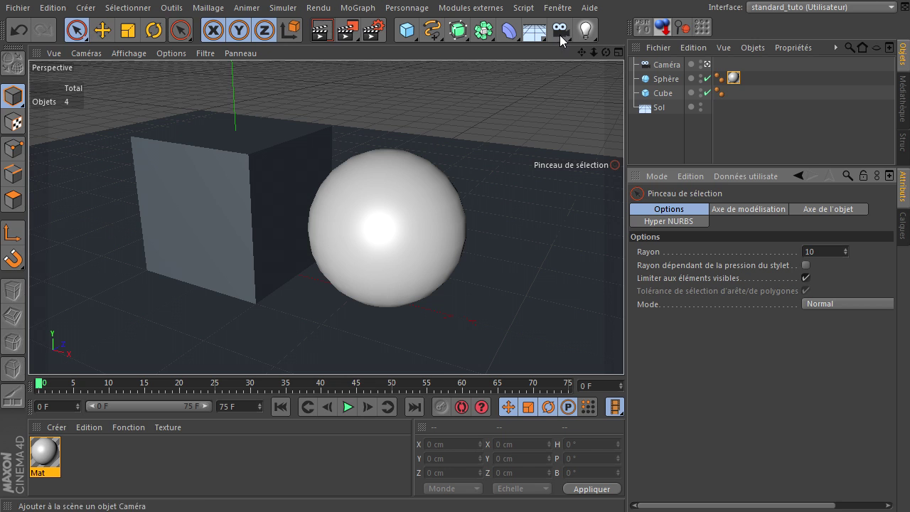
left_click_drag(582, 53, 624, 351)
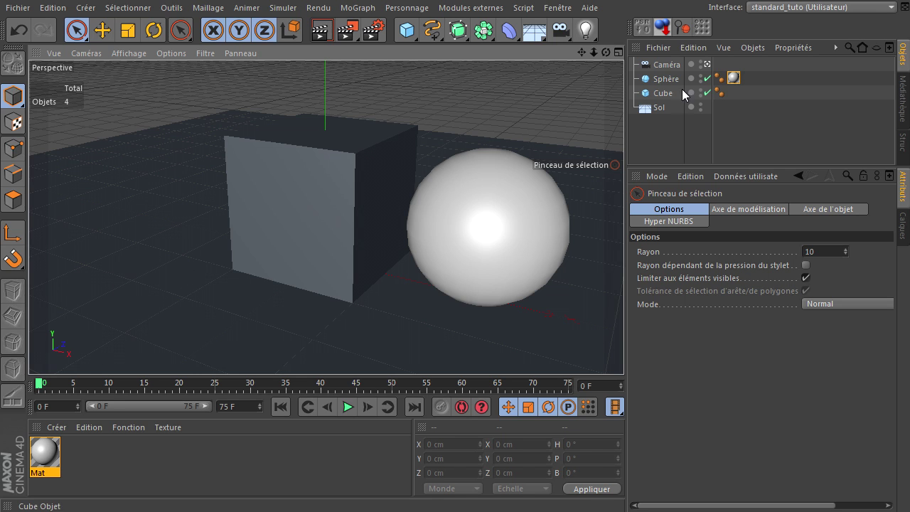
left_click_drag(181, 31, 250, 72)
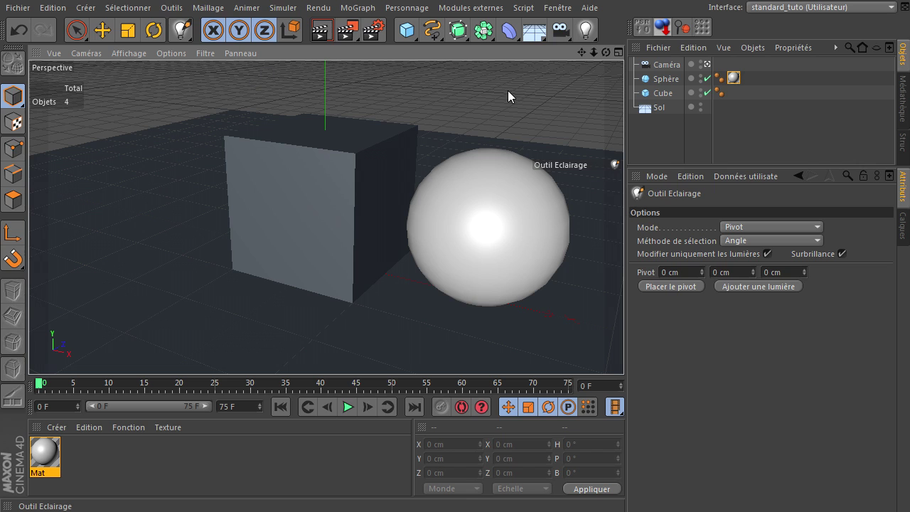
left_click(679, 286)
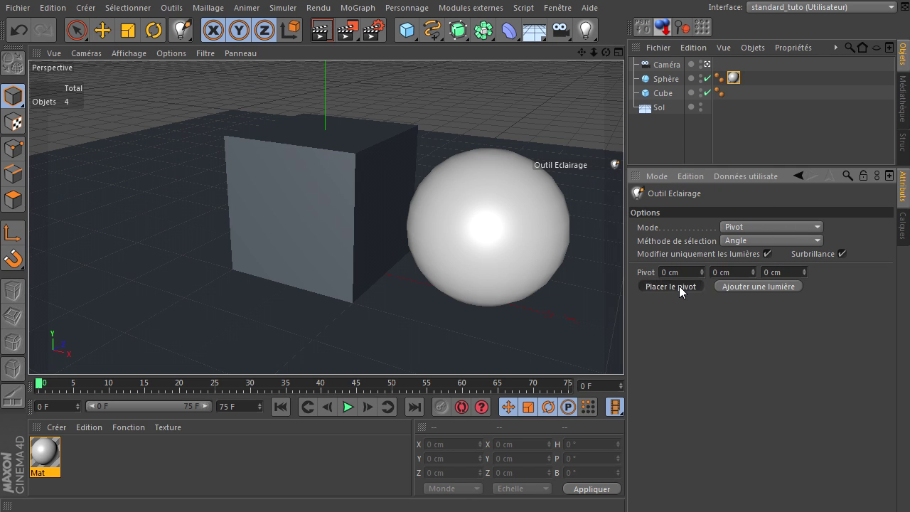
left_click(232, 139)
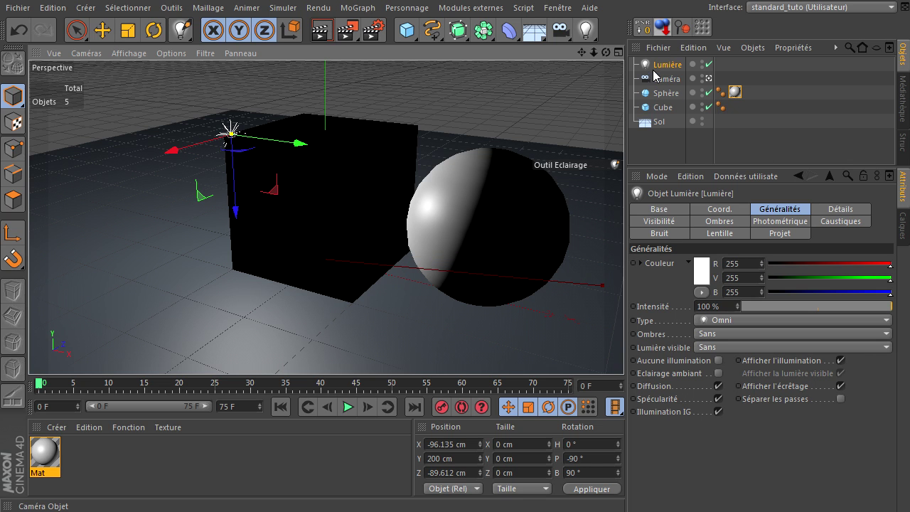
- Set the light's type to Spot carré and its shadows to Raytrace (ombres franches)
left_click(756, 319)
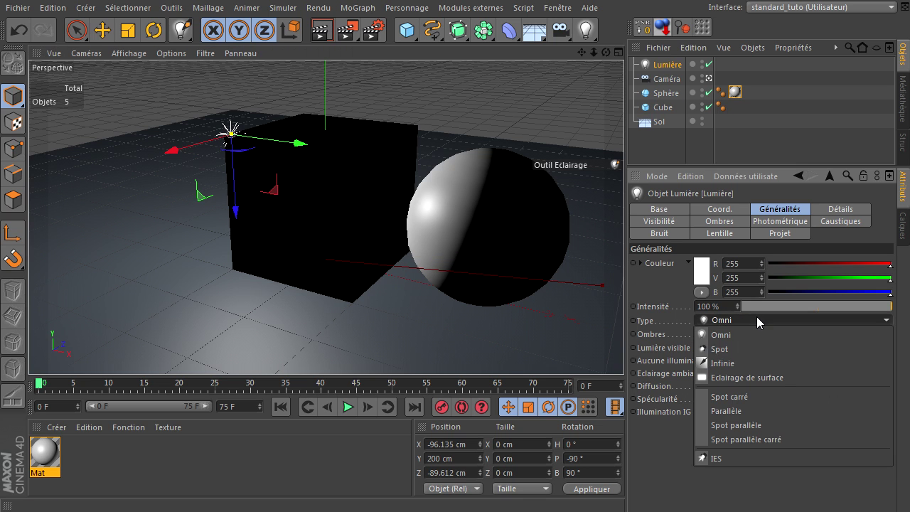
left_click(761, 397)
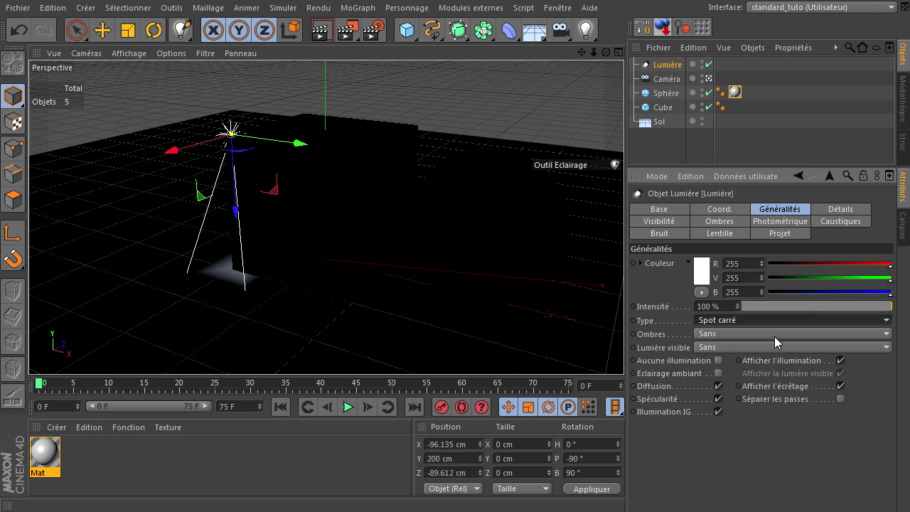
left_click(771, 332)
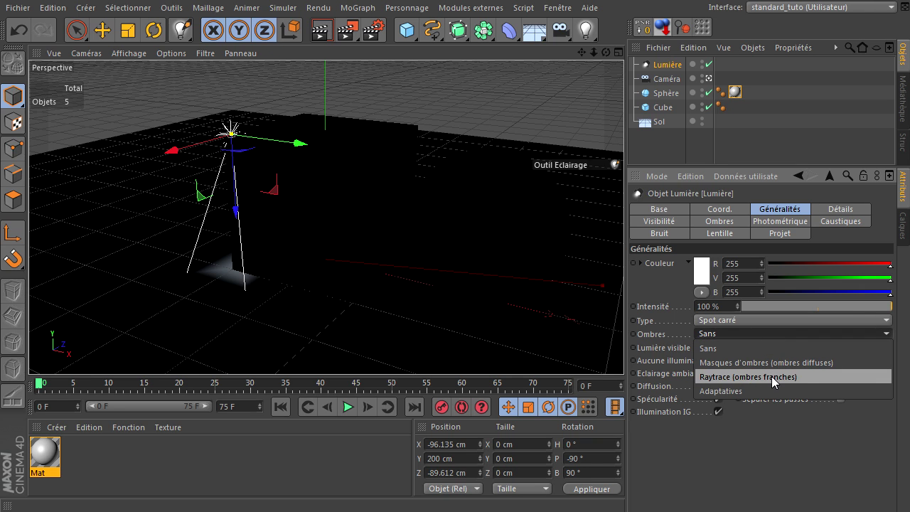
left_click(771, 376)
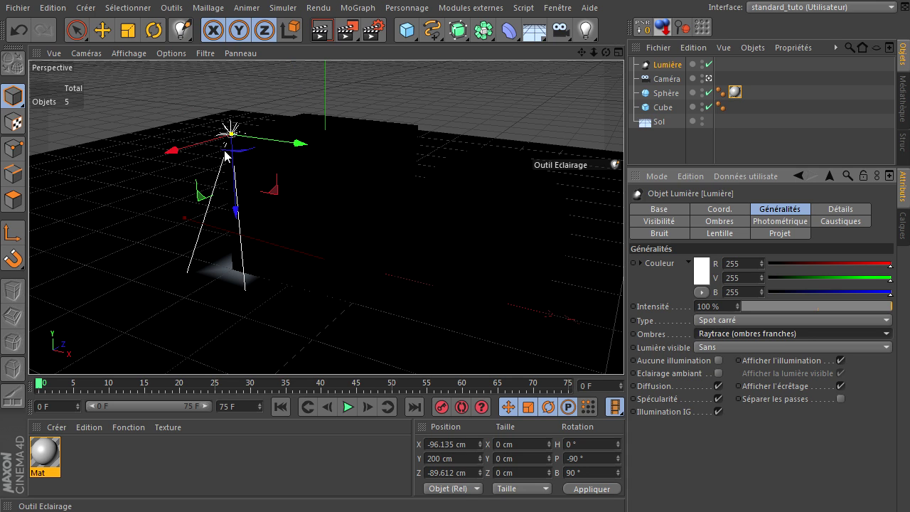
- Reposition the light through the cube-corner pivot so the corner's shadow falls on the floor in front of the cube, and render the view
left_click(182, 32)
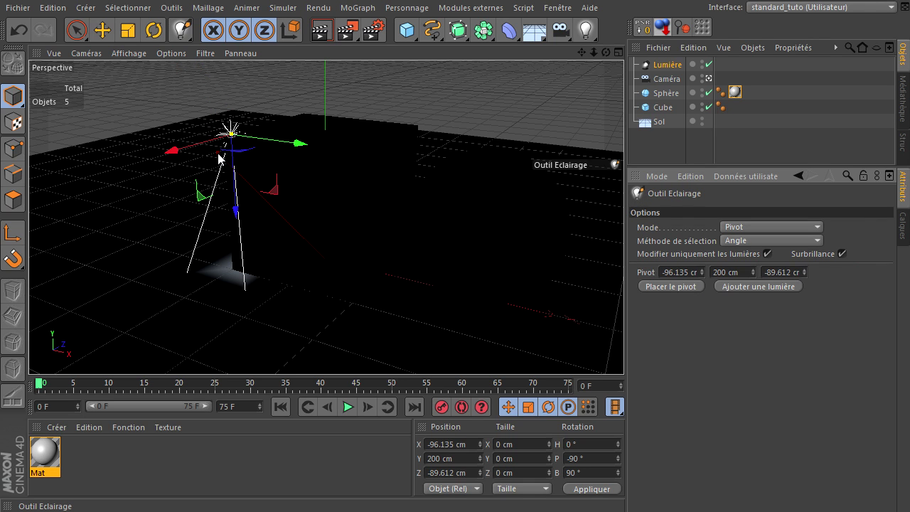
left_click_drag(220, 160, 91, 307)
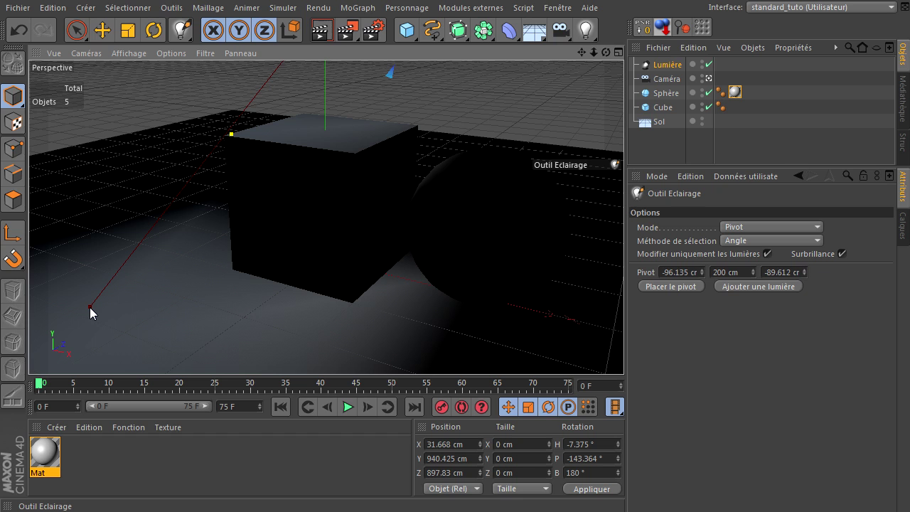
left_click(77, 30)
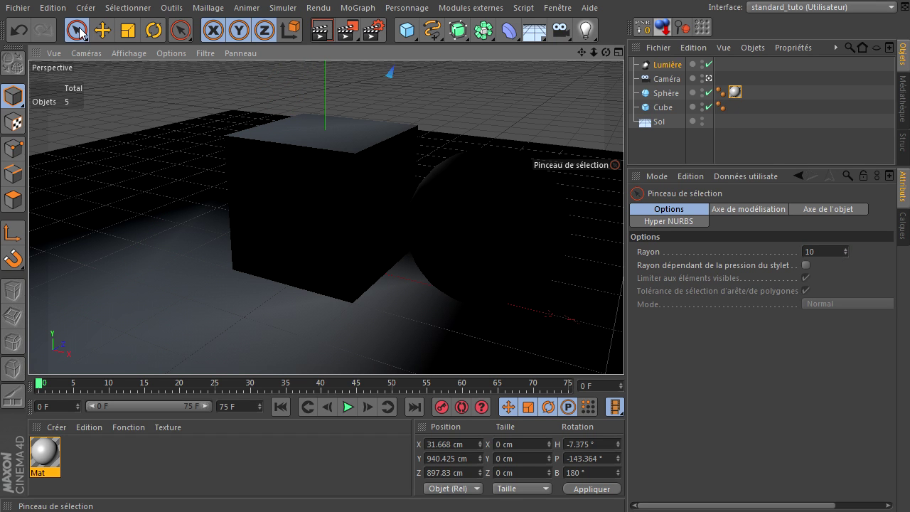
left_click(321, 30)
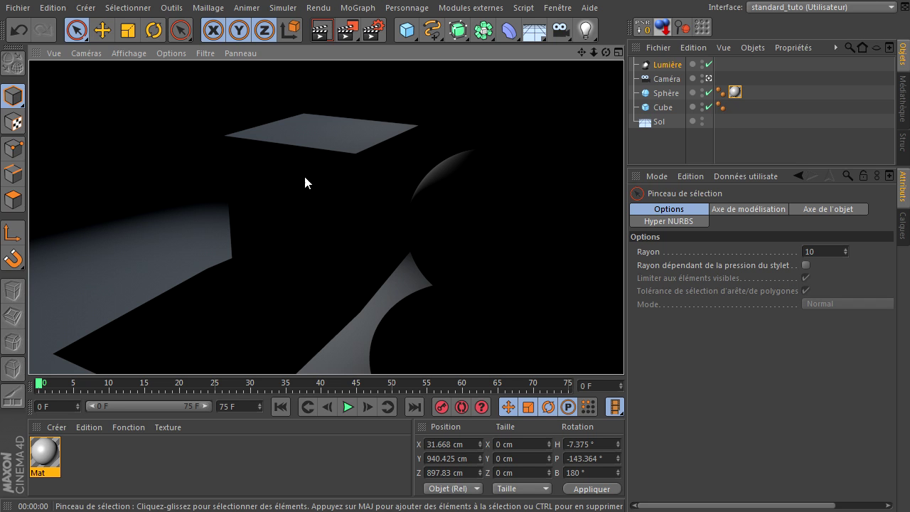
- Delete the light and close the project without saving it
left_click(672, 64)
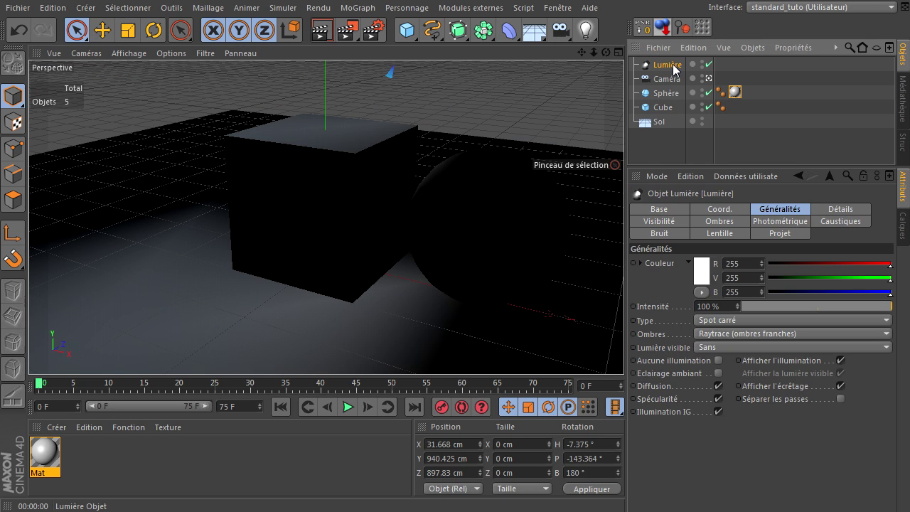
key("Delete")
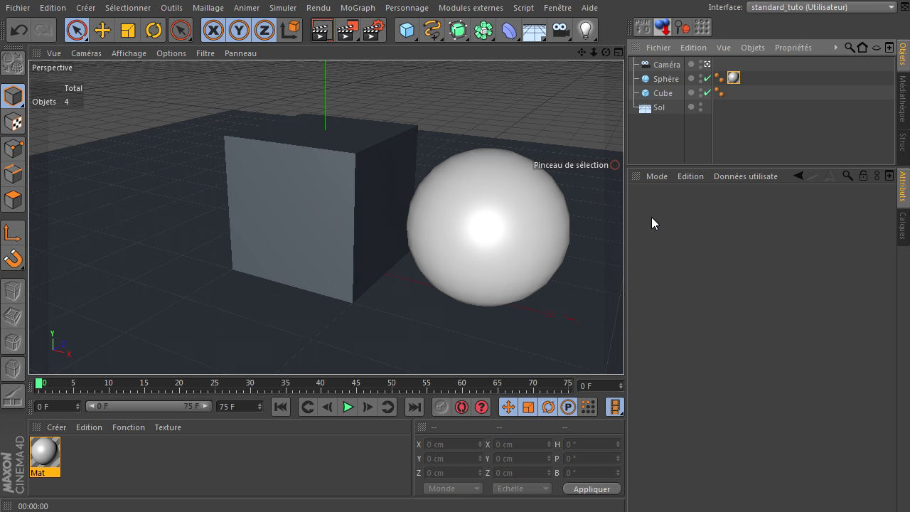
left_click(17, 8)
left_click(42, 91)
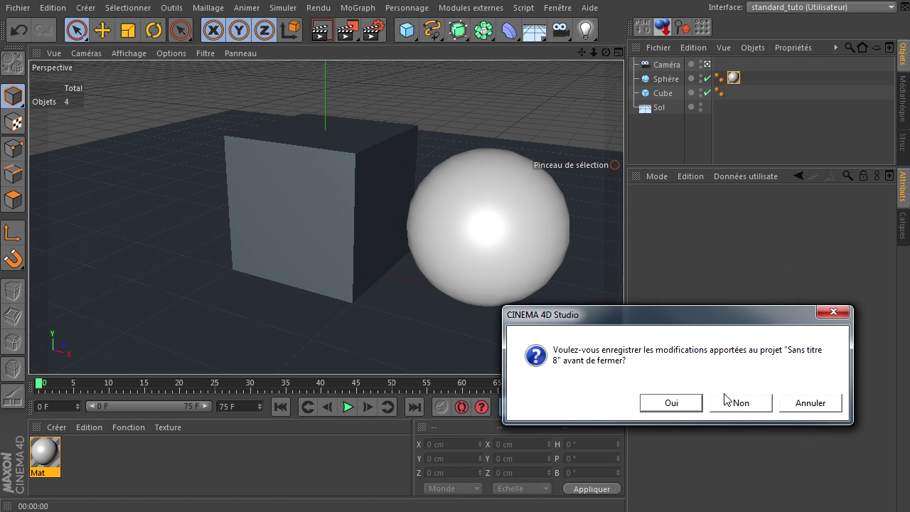
left_click(760, 402)
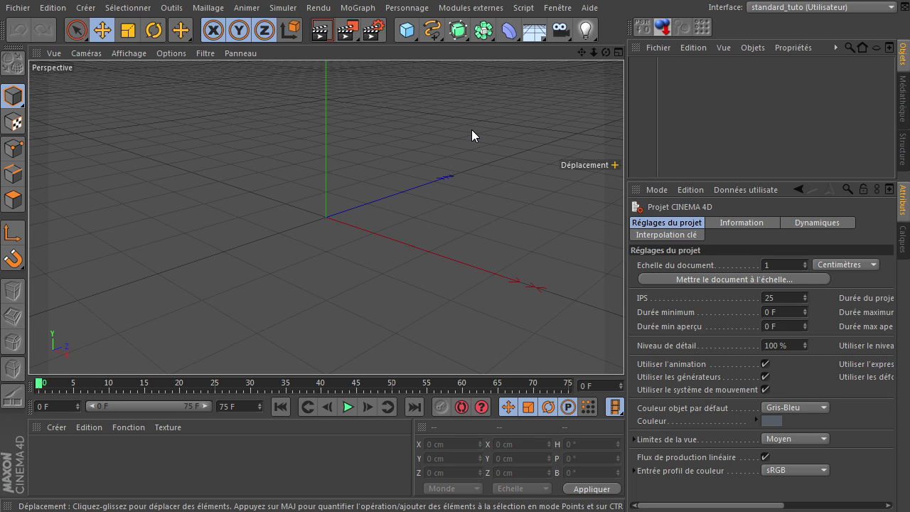
- Create a cube measuring 50 cm along X, Y and Z
left_click(405, 36)
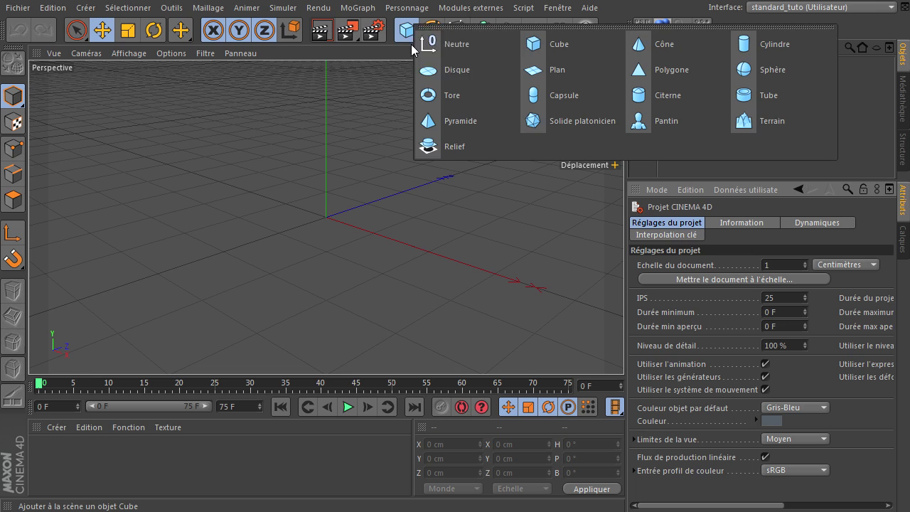
left_click(546, 45)
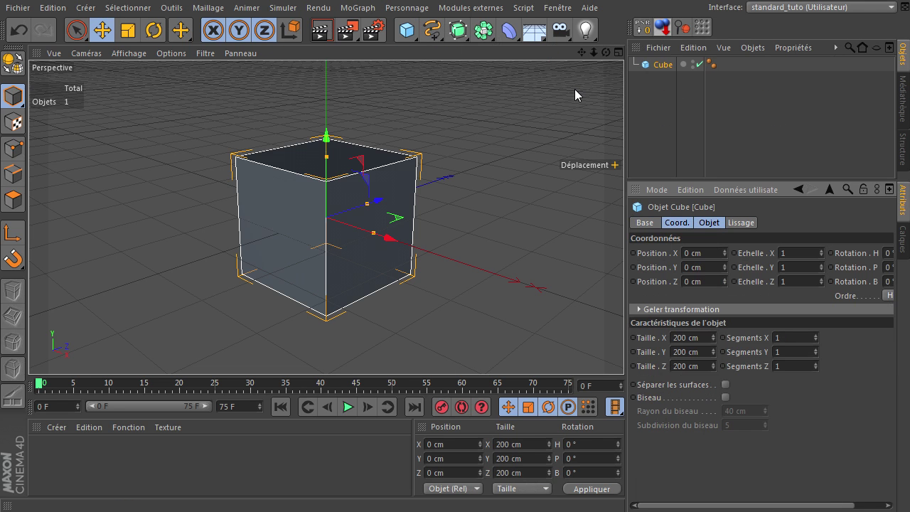
left_click(713, 223)
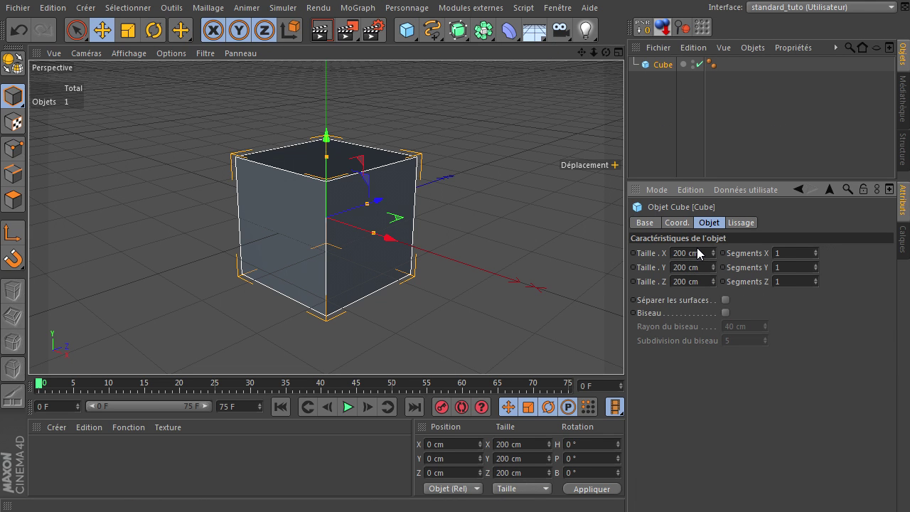
key("Tab")
type("50")
key("Tab")
type("50")
key("Return")
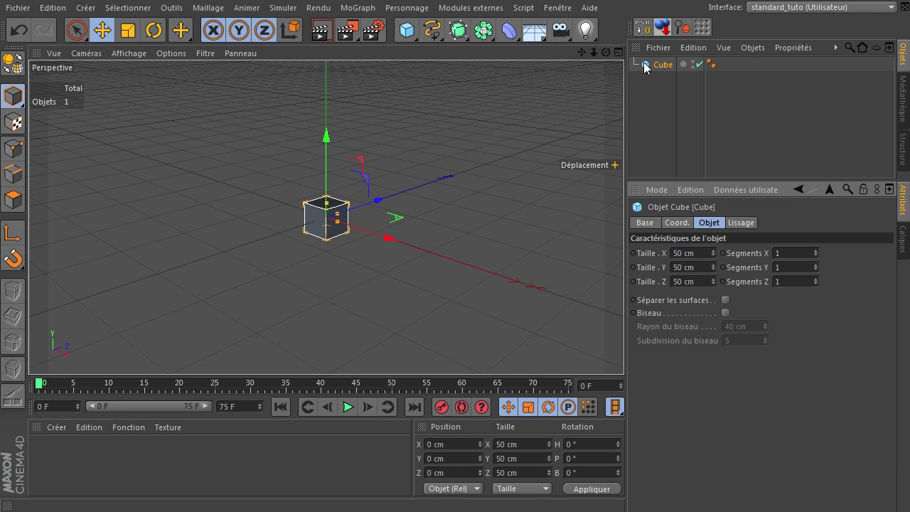
- Duplicate the cube and move the copy along the Z axis to about 308 cm
left_click_drag(657, 68, 656, 94, "ctrl")
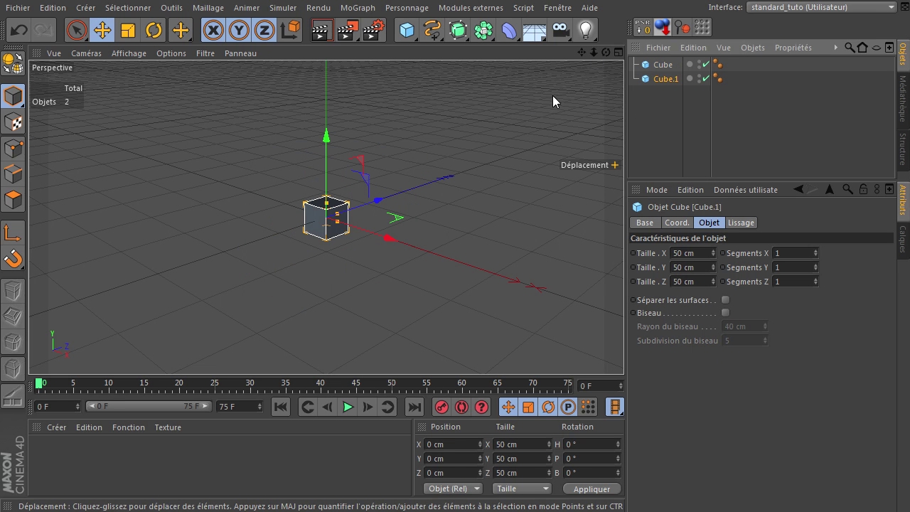
mouse_move(362, 217)
left_mouse_down()
mouse_move(474, 166)
mouse_move(354, 222)
left_mouse_up()
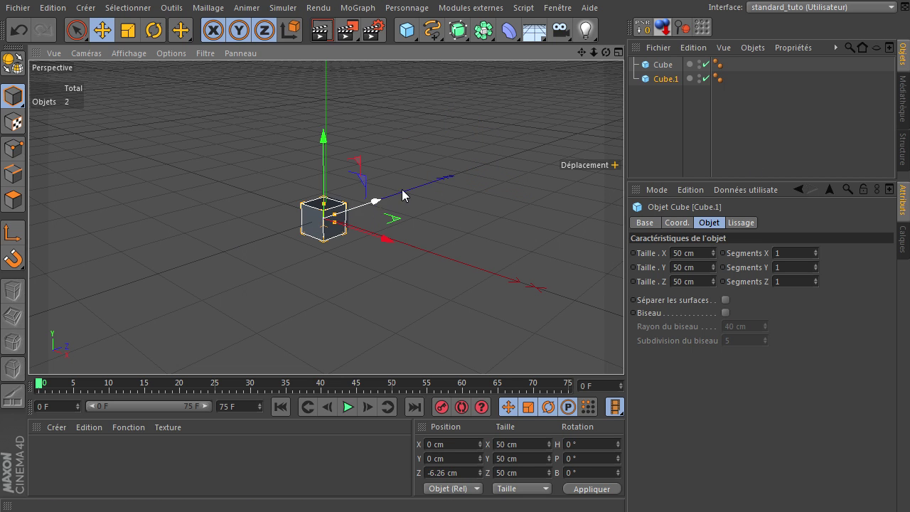
left_click_drag(402, 189, 473, 163)
- Make both cubes editable and switch to point mode
left_click_drag(656, 105, 660, 67)
left_click(13, 64)
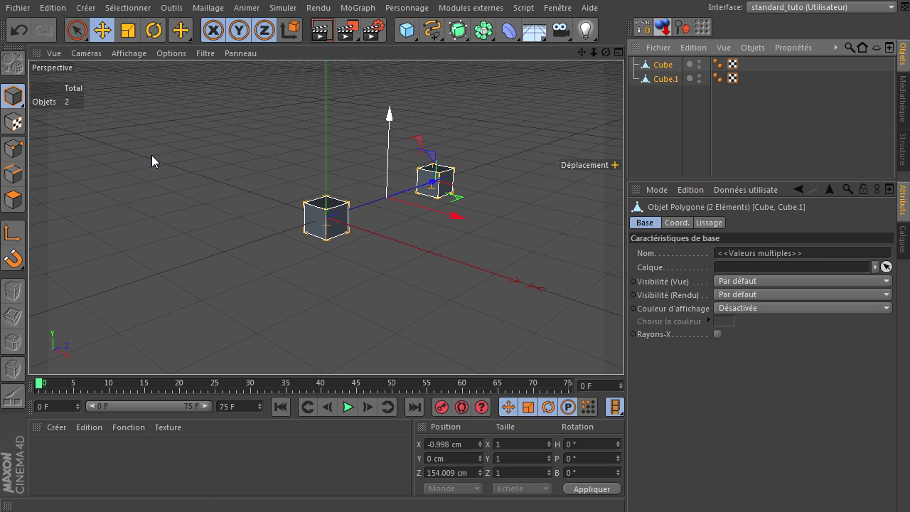
left_click(15, 149)
- Select the near cube's lower corner point on the X axis side, followed by the far cube's nearest lower corner point
left_click_drag(592, 53, 623, 348)
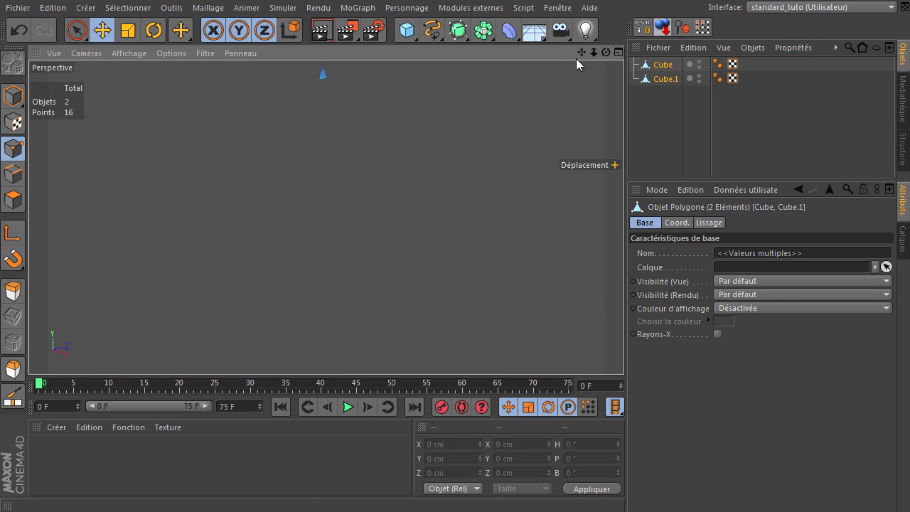
key("ctrl+shift+z")
middle_click_drag(422, 235, 456, 216, "alt")
left_click(232, 307)
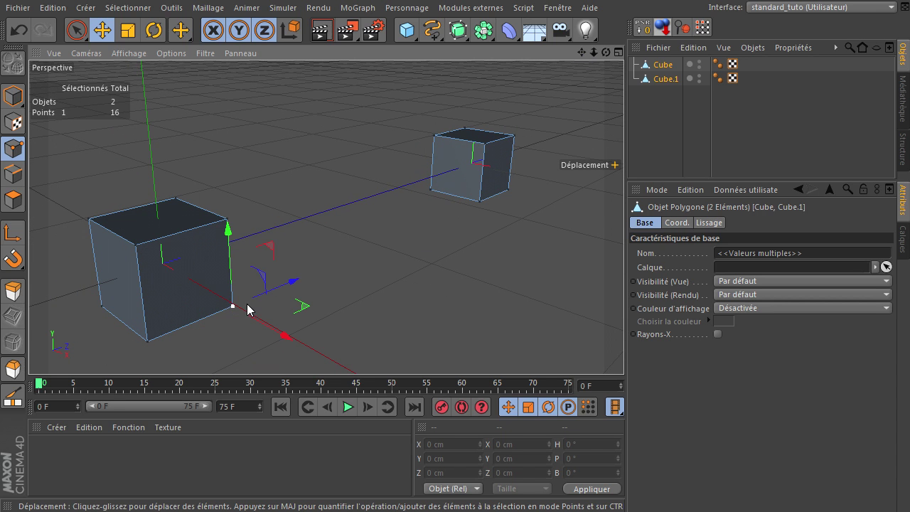
left_click(480, 203)
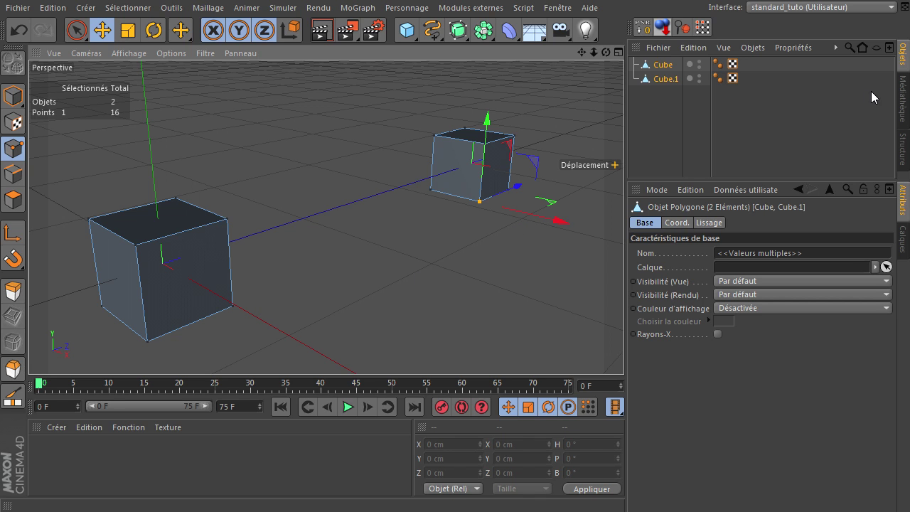
- Examine the object coordinates of Cube.1 and Cube in object mode
left_click(665, 78)
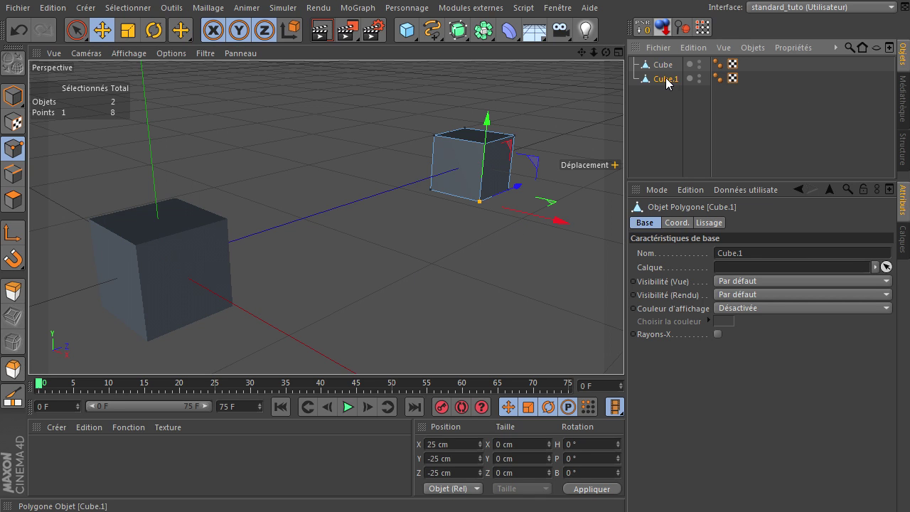
left_click(13, 95)
left_click(673, 223)
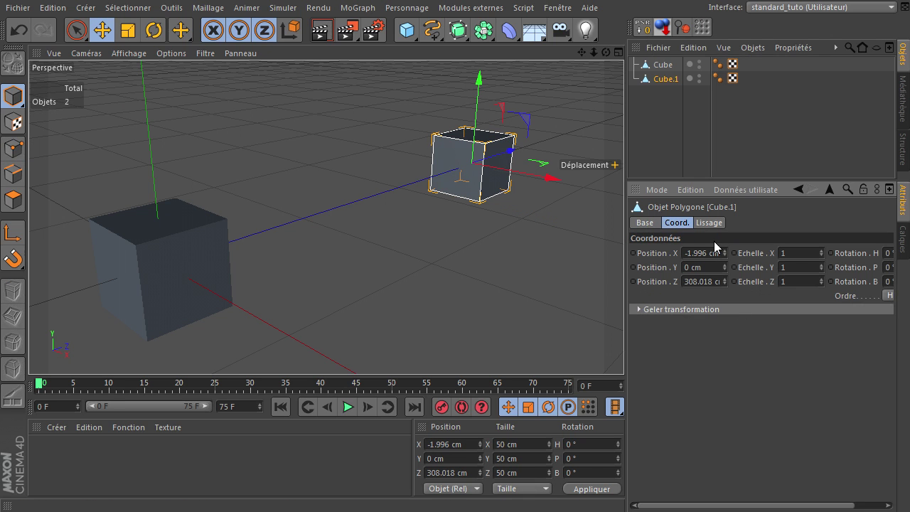
left_click(661, 64)
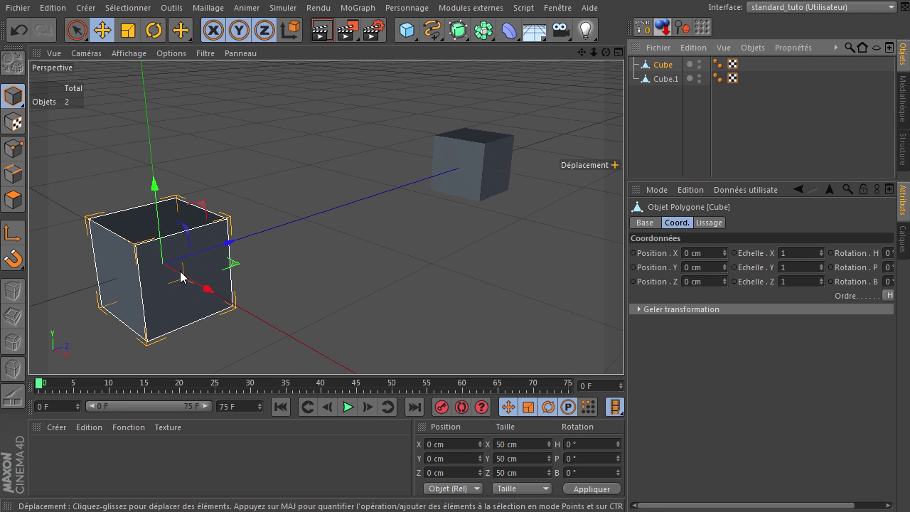
- Return to point mode on the near cube, select its lower right corner point and clear the point selection
left_click(13, 148)
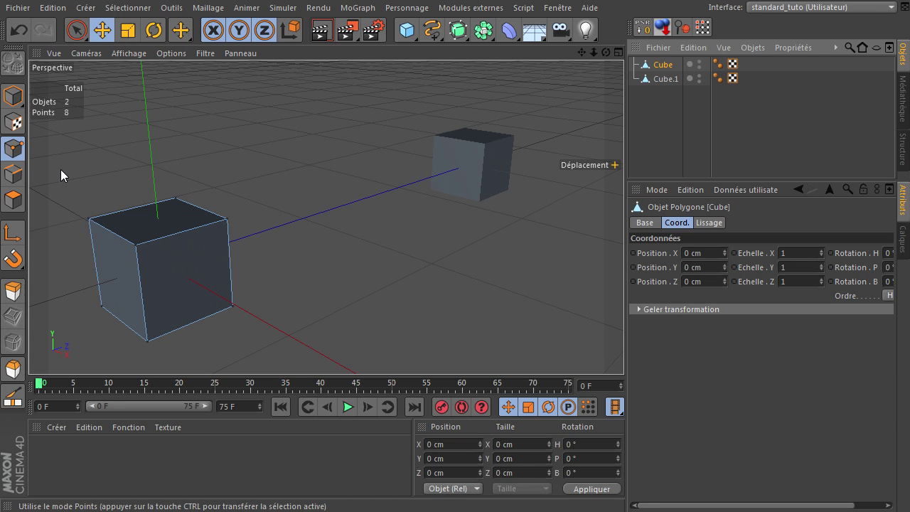
left_click(231, 306)
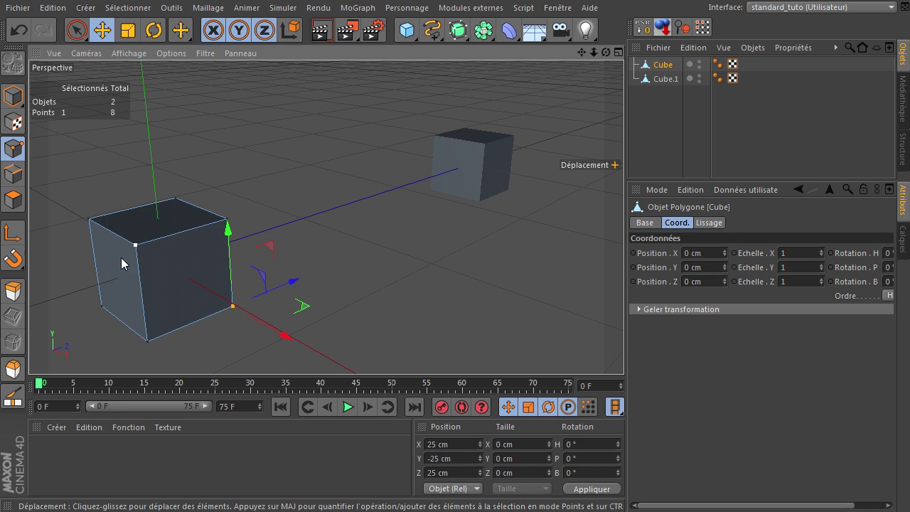
left_click(360, 273)
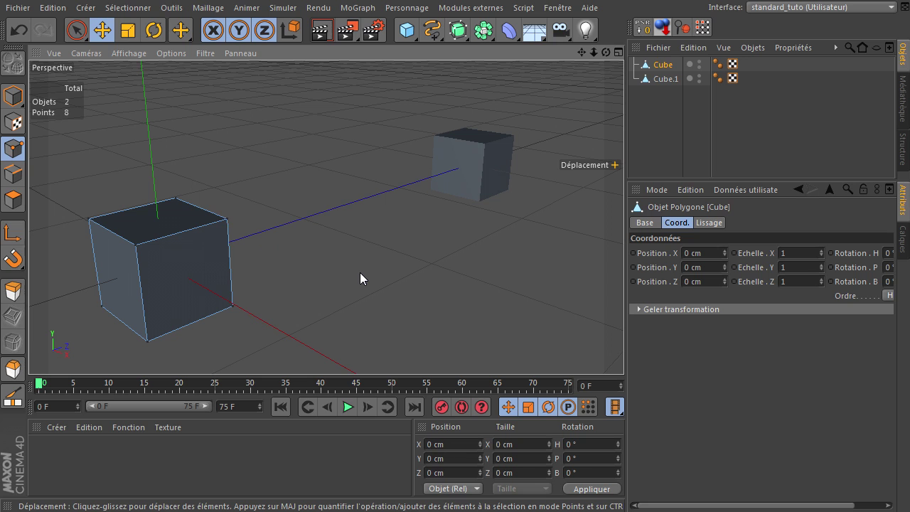
- Select both cubes, measure from Cube's lower corner point to Cube.1's nearest lower corner with Mesure & construction, and select only Cube.1
left_click(663, 79, "ctrl")
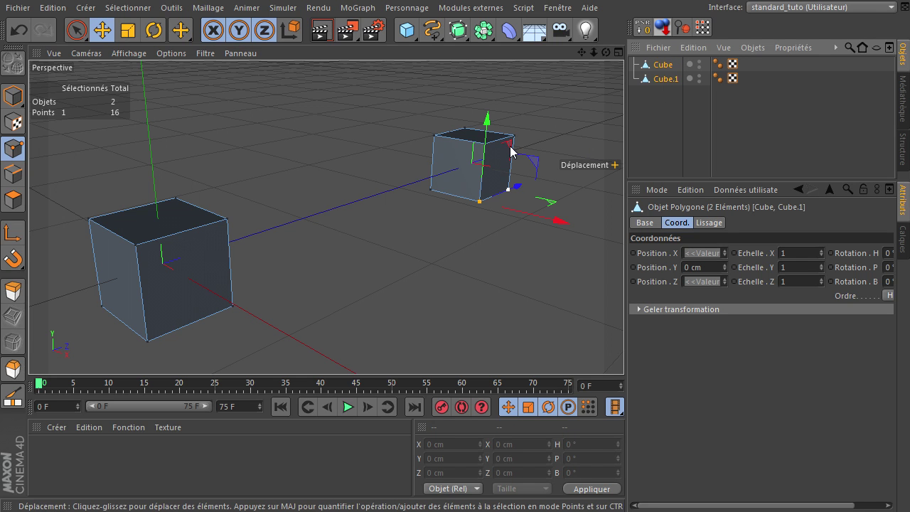
left_click(170, 8)
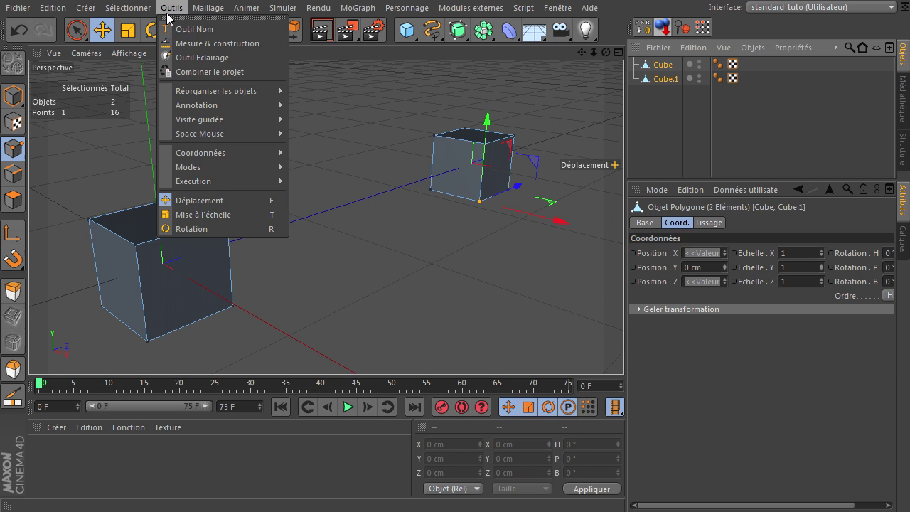
left_click(179, 43)
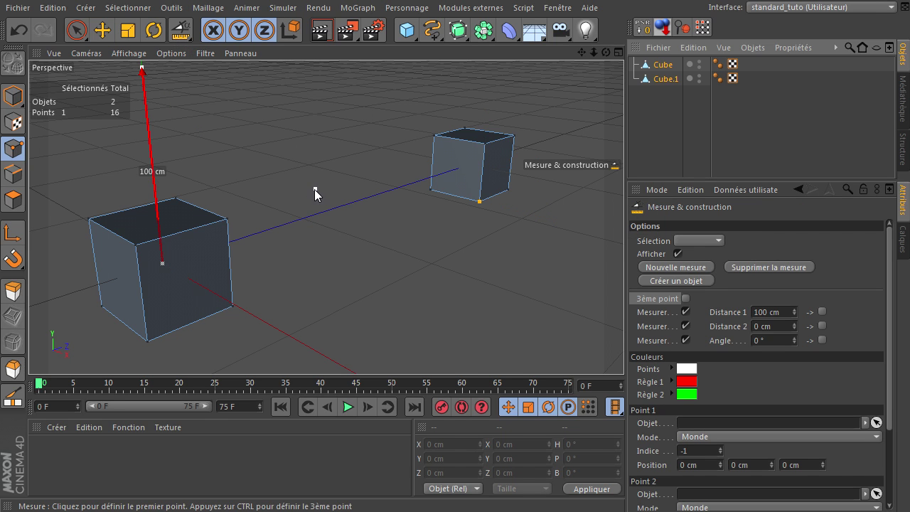
scroll(312, 192, "down", 3)
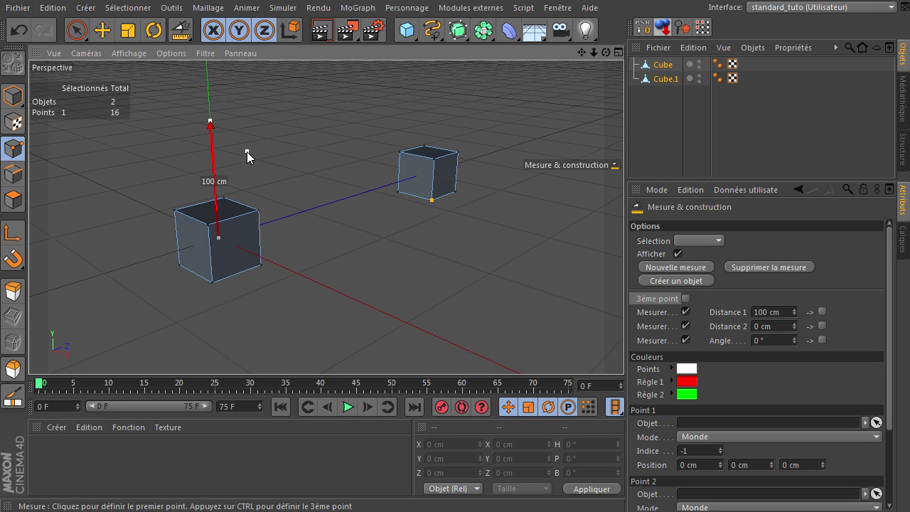
left_click_drag(211, 120, 431, 202)
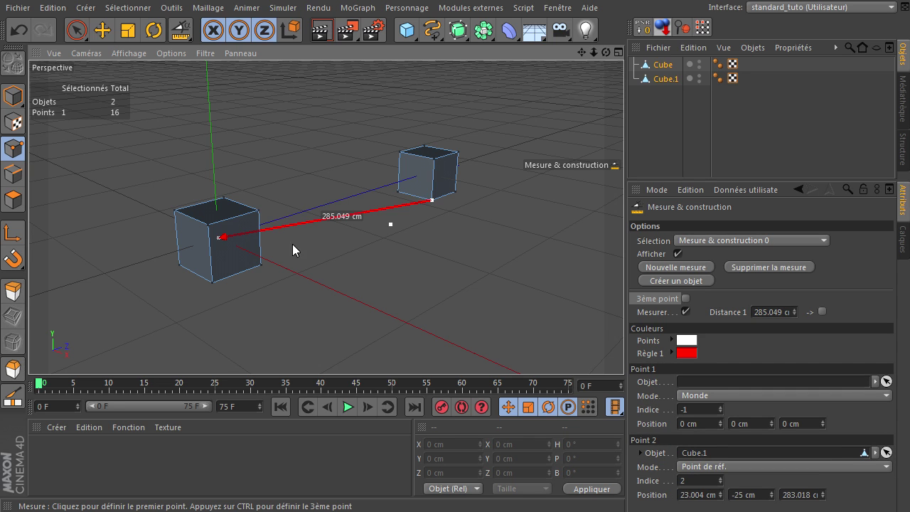
left_click_drag(222, 239, 268, 262)
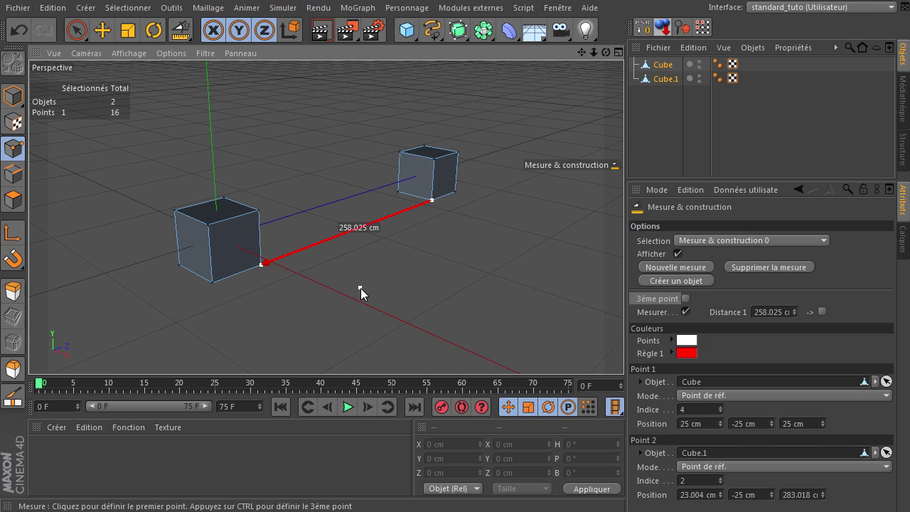
left_click(668, 79)
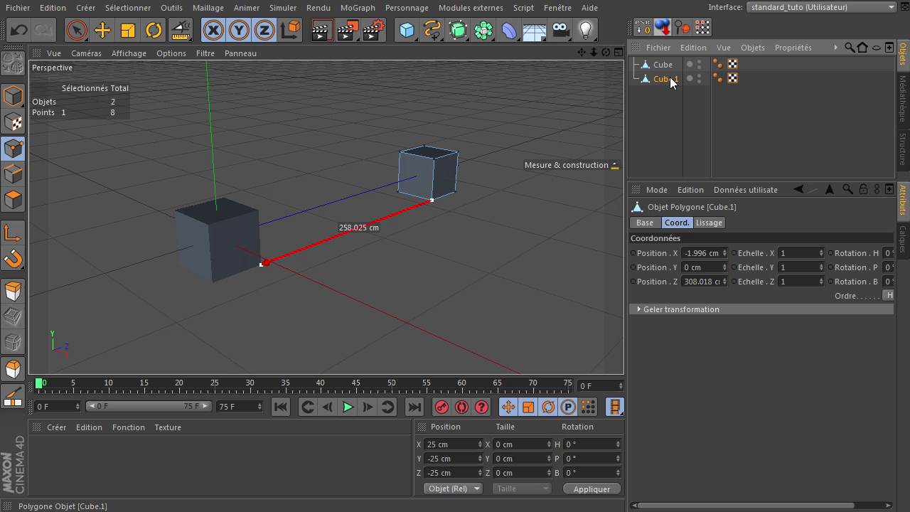
left_click(179, 31)
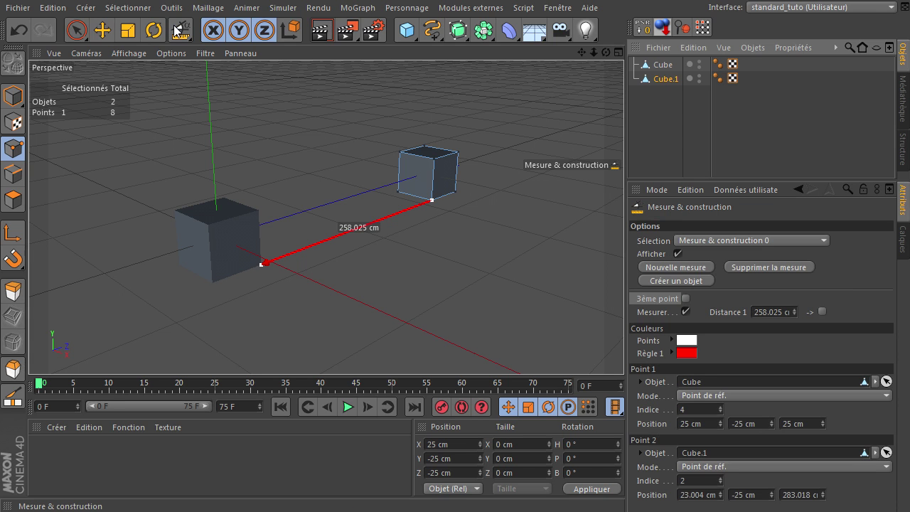
- Try setting the measure's Distance 1 to 300 cm in point mode, and undo the change
double_click(778, 310)
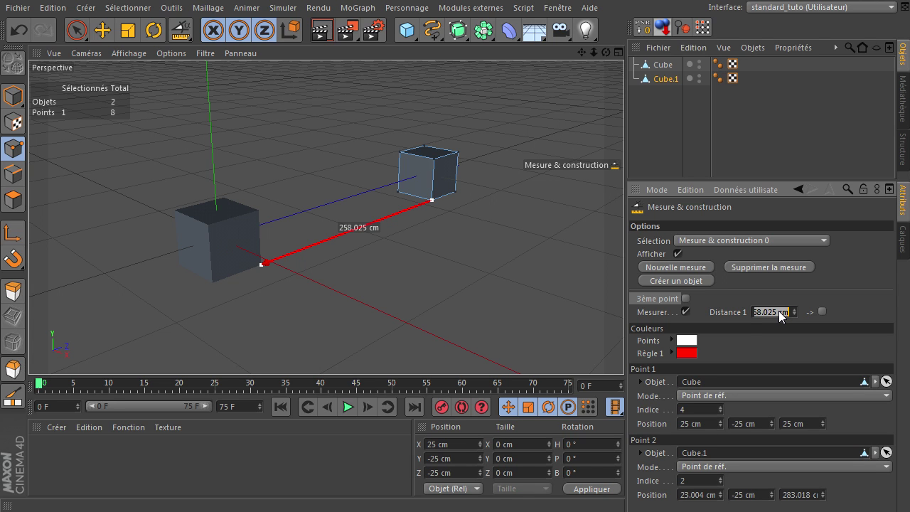
key("Return")
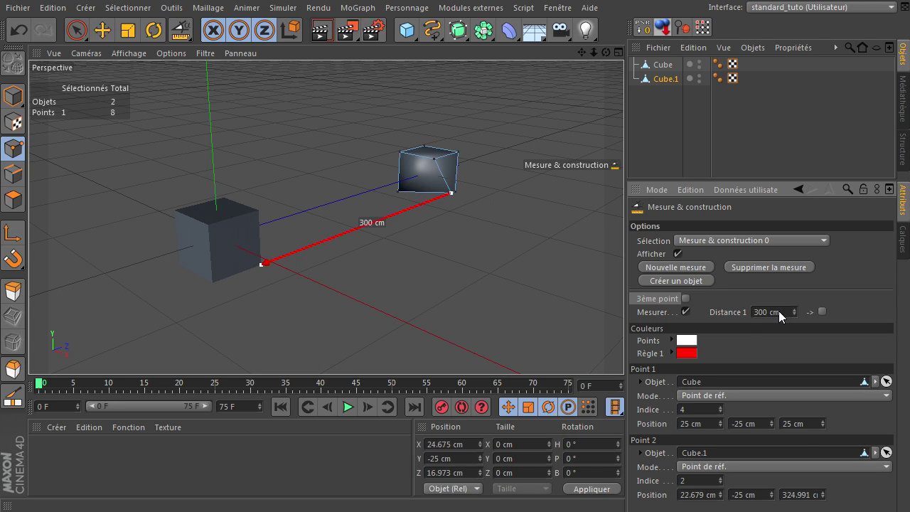
left_click(19, 34)
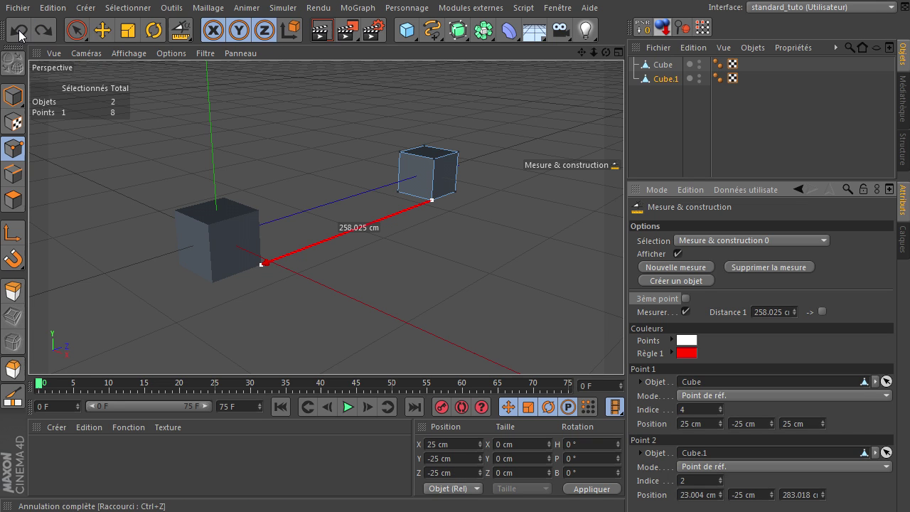
- Switch to object mode and set Distance 1 to 300 cm so that the whole of Cube.1 moves
left_click(12, 97)
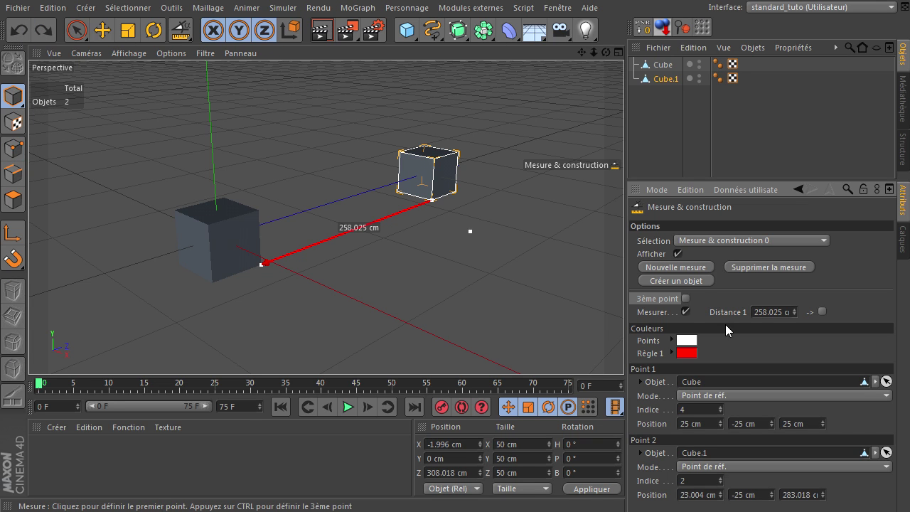
left_click(777, 313)
type("300")
key("Return")
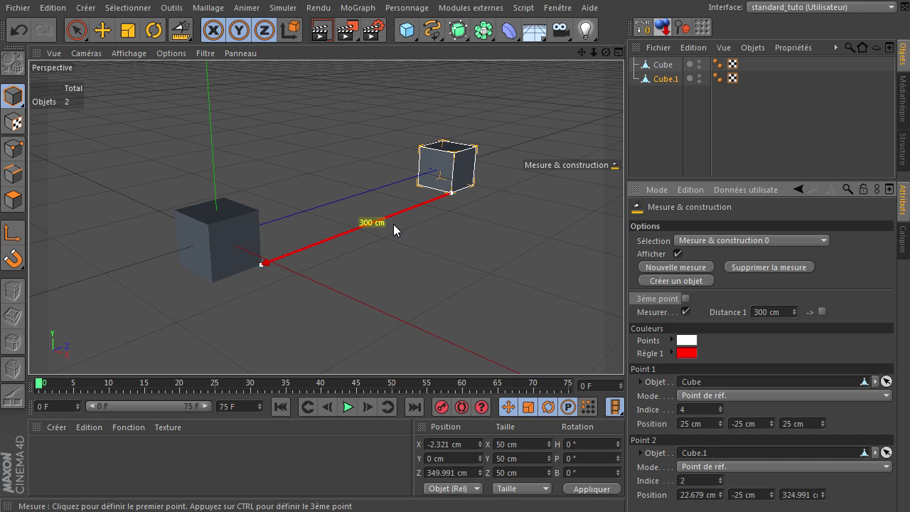
- Enlarge the measure's attribute area, try another hue for the points and set Règle 1's colour to an orange-red with a 19° hue
left_click_drag(837, 179, 825, 111)
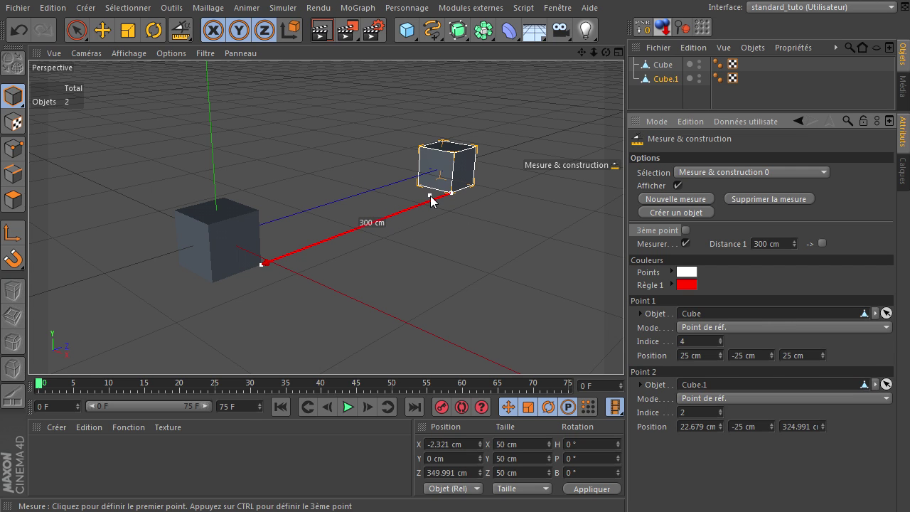
left_click(686, 272)
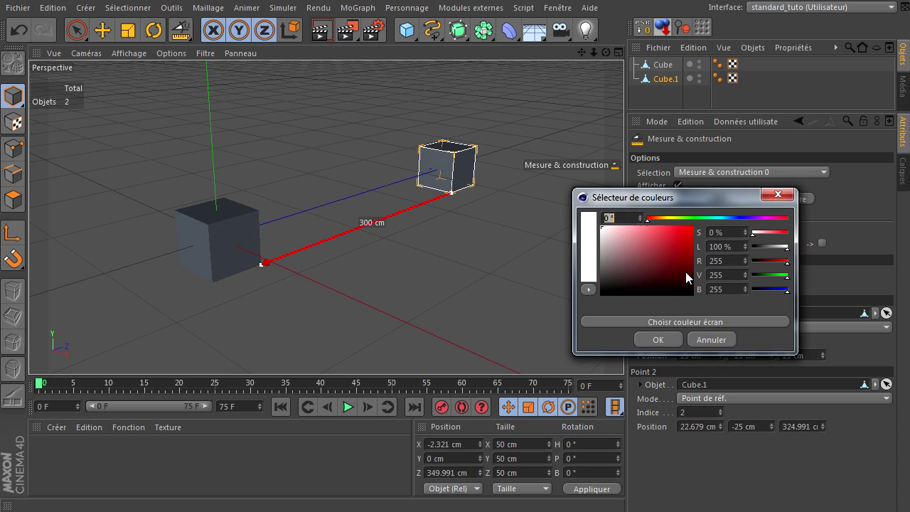
left_click(697, 218)
left_click(658, 339)
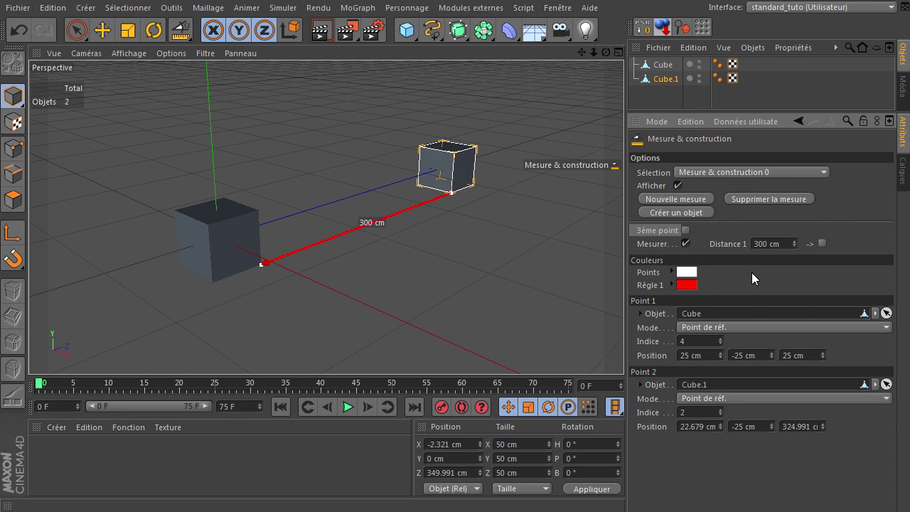
left_click(686, 285)
left_click_drag(667, 228, 661, 231)
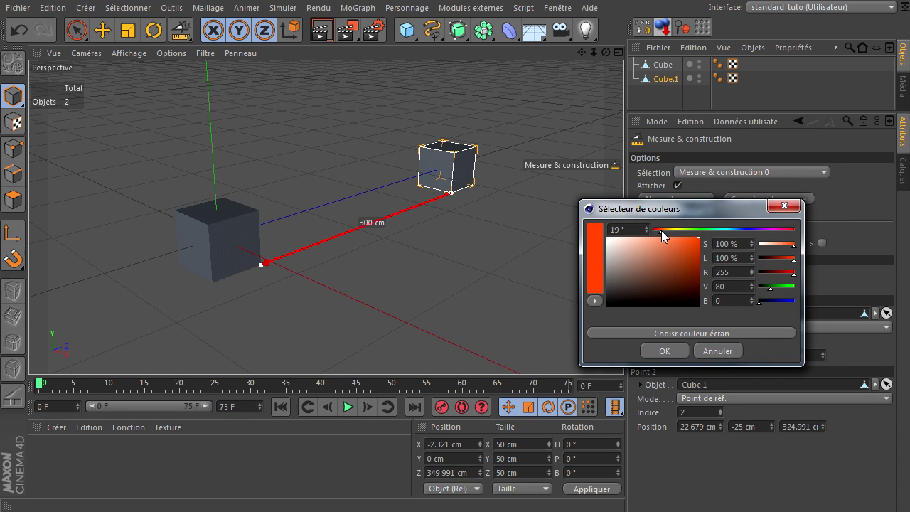
left_click(651, 348)
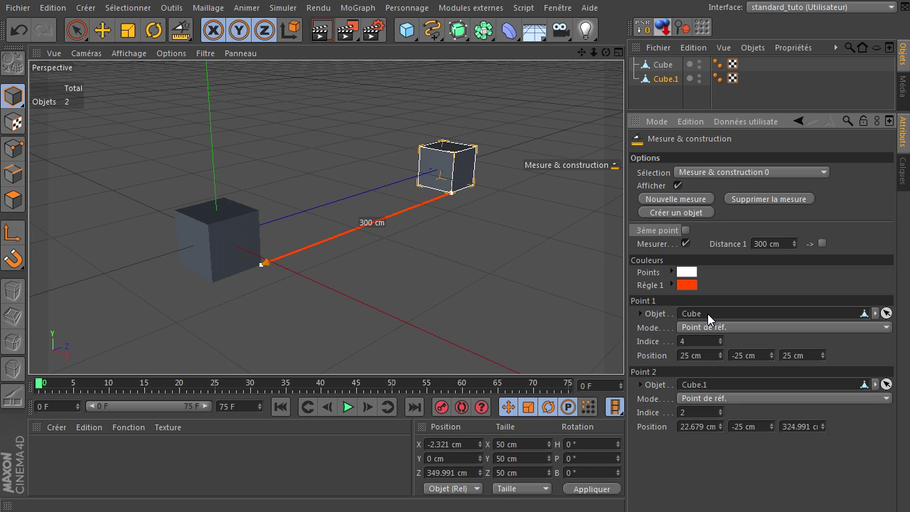
- Select Cube, raise the measure's Point 1 index to 7 and return it to 4
left_click(673, 66)
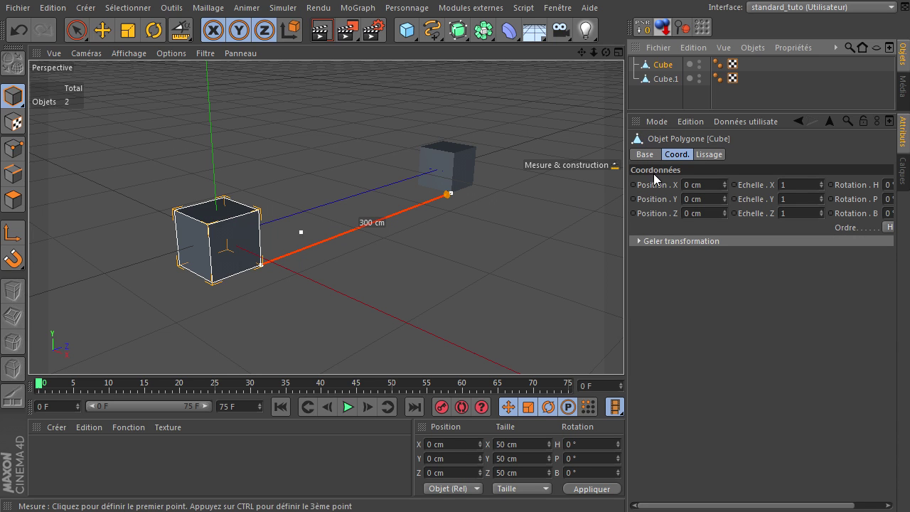
left_click(182, 30)
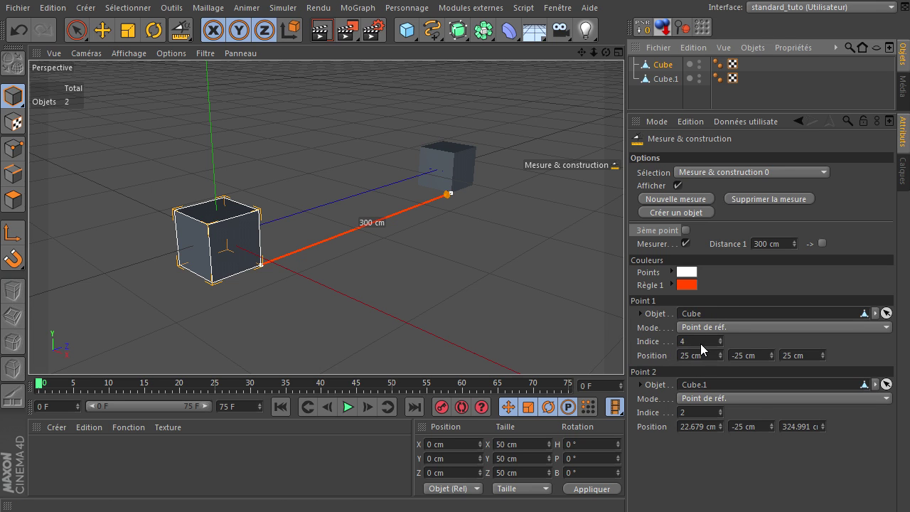
left_click(720, 338)
left_click(720, 338)
left_click(720, 338)
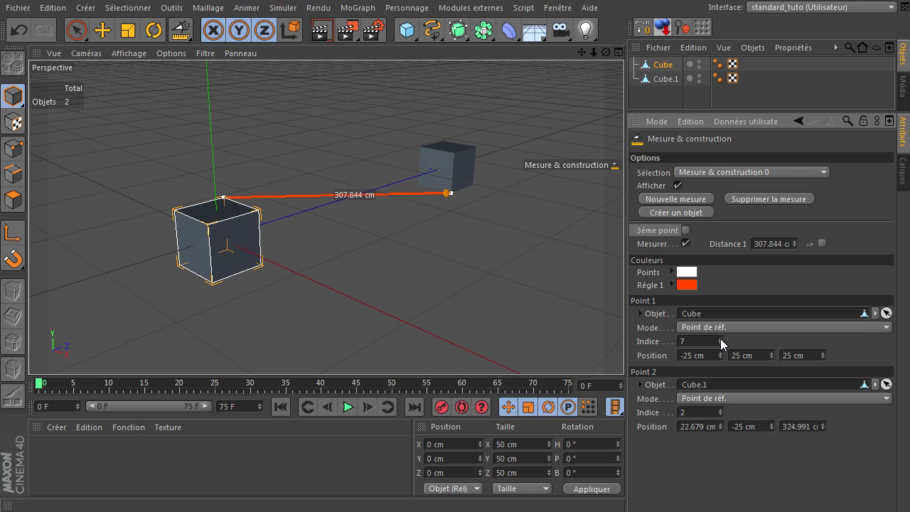
left_click(720, 343)
left_click(719, 343)
left_click(720, 343)
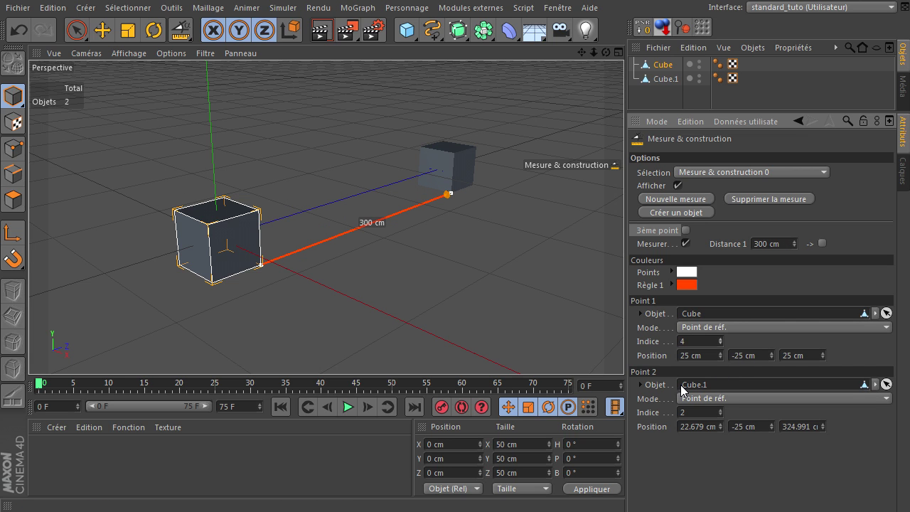
- Cycle the measure's Point 2 index on Cube.1 up and down, returning it to 2
left_click(720, 409)
left_click(720, 415)
left_click(720, 415)
left_click(719, 405)
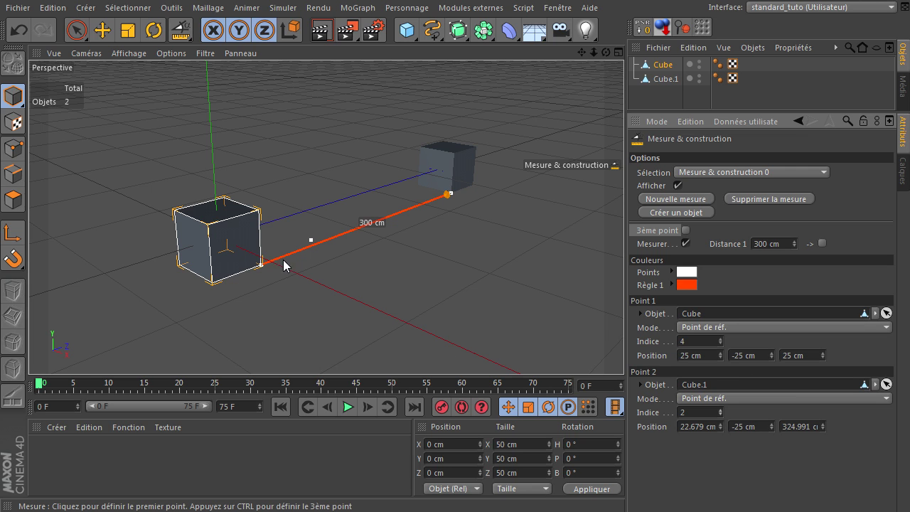
- Show edge lines on the shaded objects and create a new measure with both cubes selected
left_click(129, 54)
left_click(144, 85)
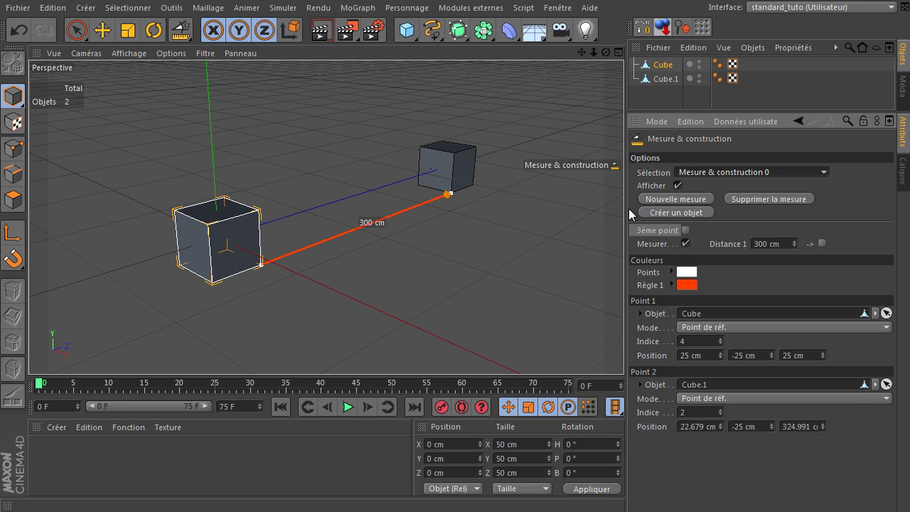
left_click(654, 199)
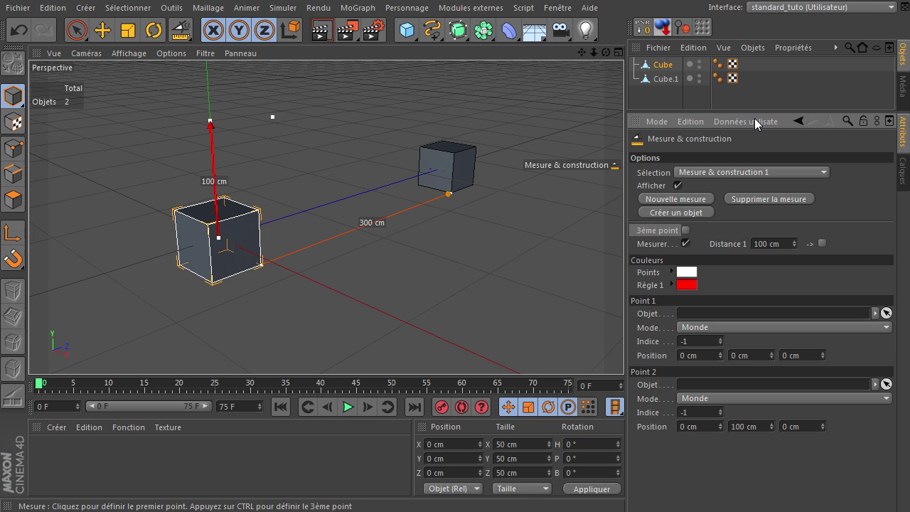
left_click_drag(654, 89, 669, 63)
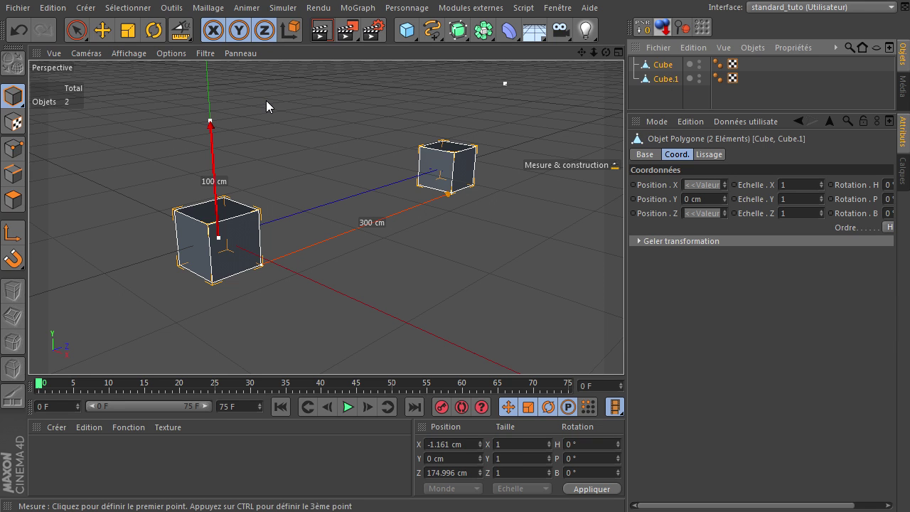
- Snap the new measure between Cube's upper corner point 7 and Cube.1's upper corner point 1, and show its settings
left_click_drag(211, 120, 423, 148)
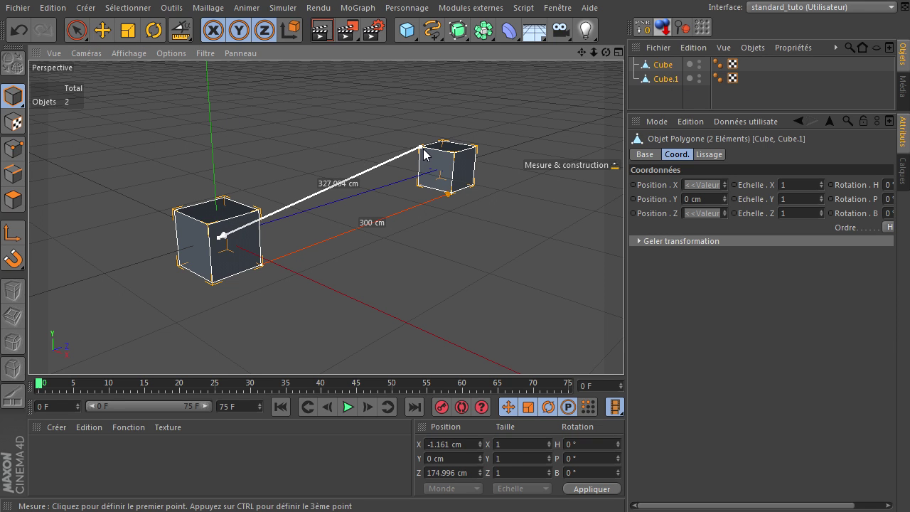
left_click_drag(223, 235, 225, 198)
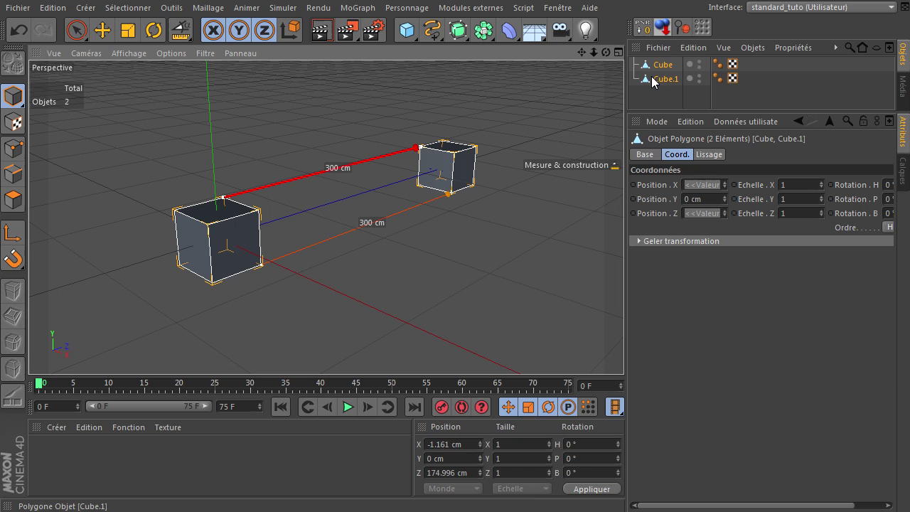
left_click(180, 30)
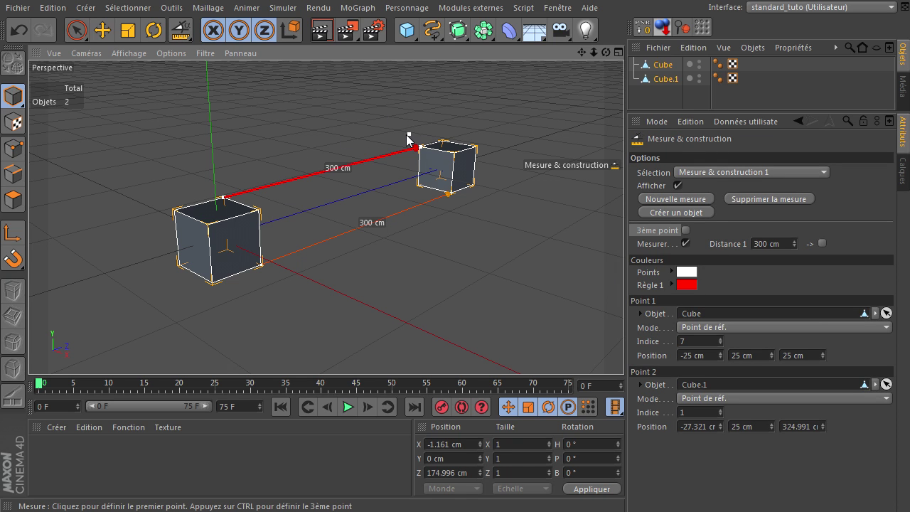
- Examine the settings of Mesure & construction 0 and return to Mesure & construction 1
left_click(809, 171)
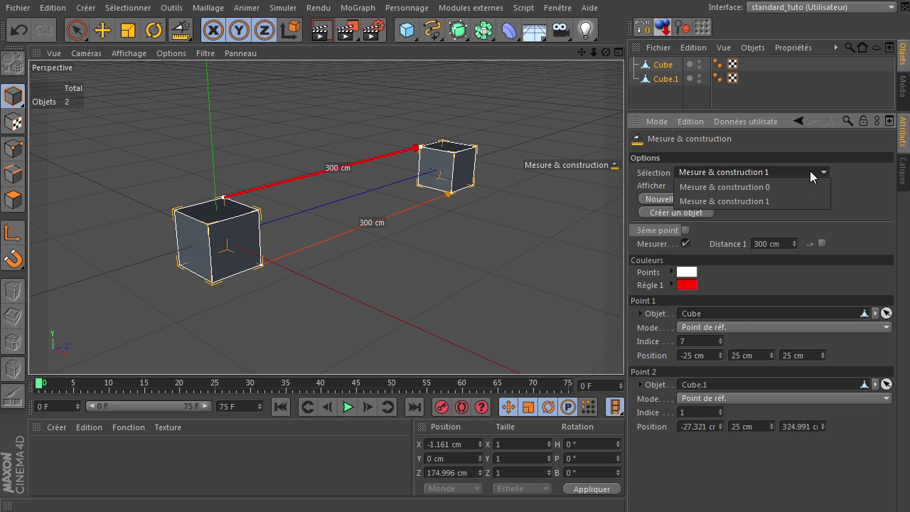
left_click(804, 190)
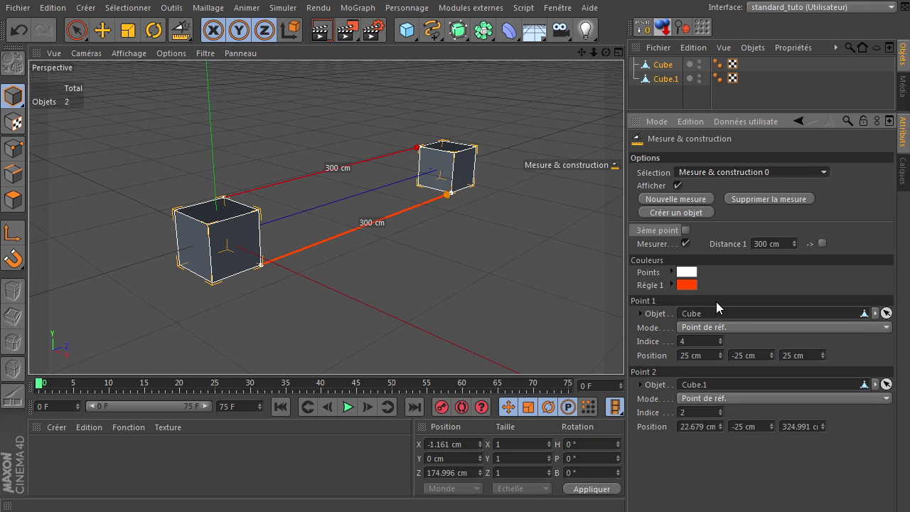
left_click(772, 171)
left_click(766, 199)
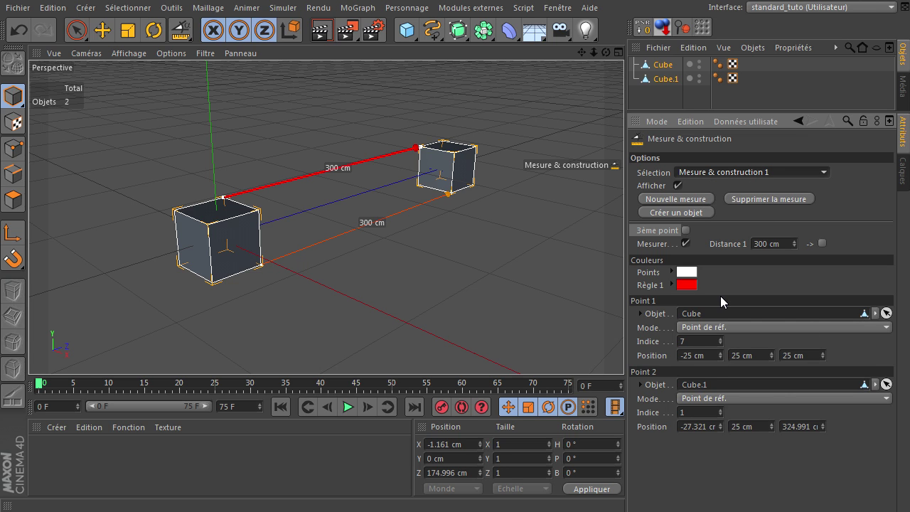
- Hide Mesure & construction 1, switch to Mesure & construction 0 and back, and show Mesure & construction 1 again
left_click(678, 185)
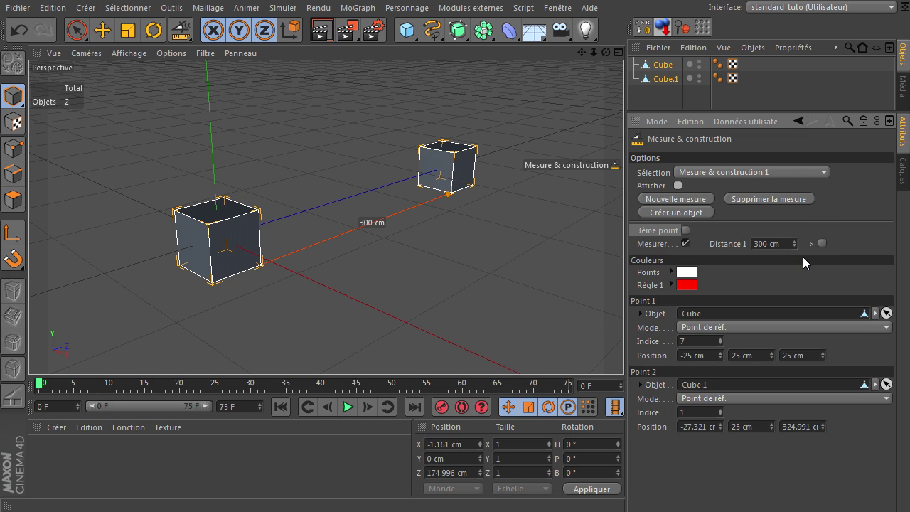
left_click(783, 170)
left_click(787, 186)
left_click(803, 172)
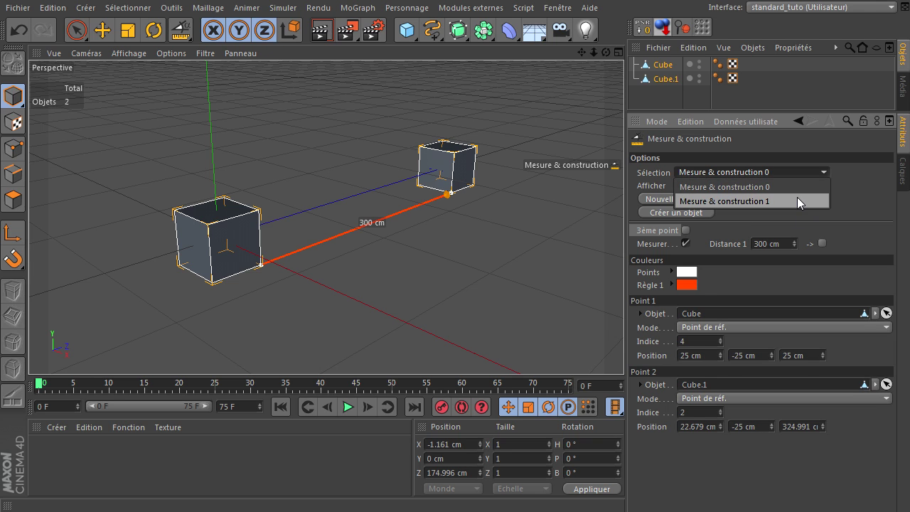
left_click(797, 198)
left_click(678, 185)
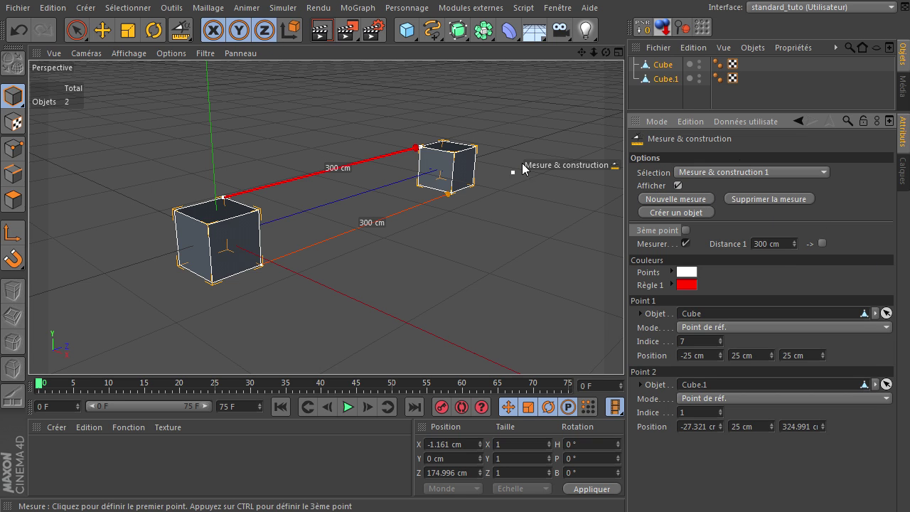
- Delete Mesure & construction 1 and select Mesure & construction 0
left_click(787, 198)
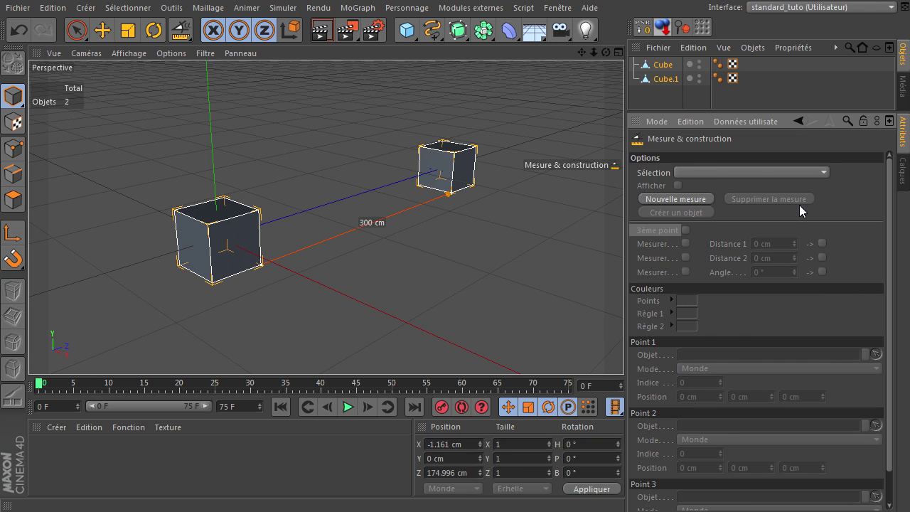
left_click(722, 178)
left_click(720, 185)
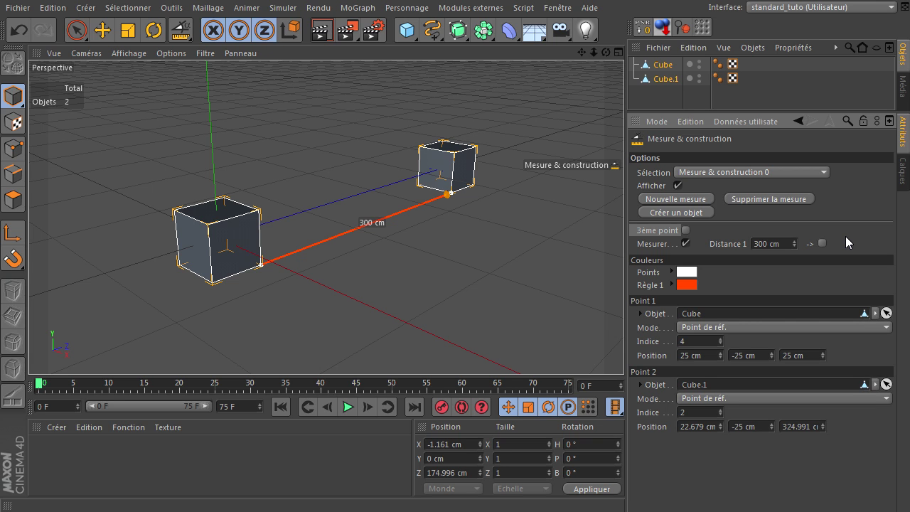
- With only Cube selected, enable the third point of Mesure & construction 0 and snap it to Cube's upper corner above point 1
left_click(658, 65)
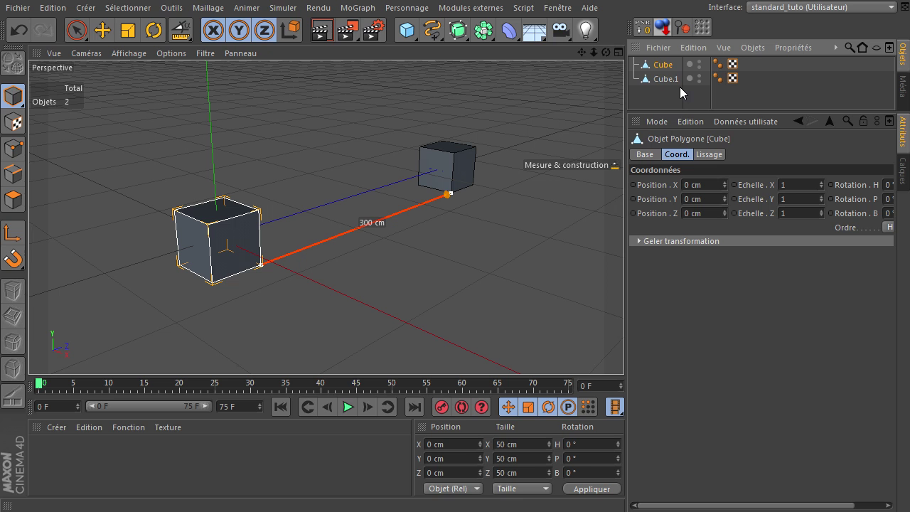
left_click(181, 30)
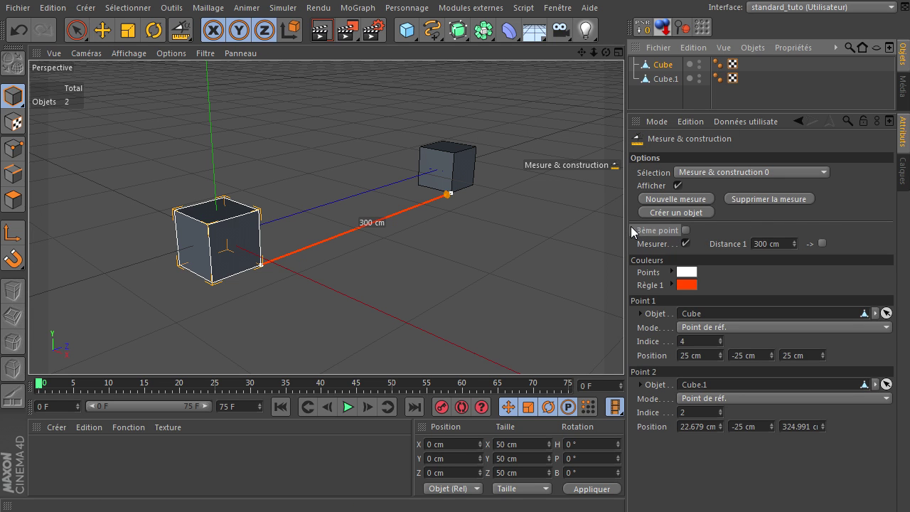
left_click(685, 231)
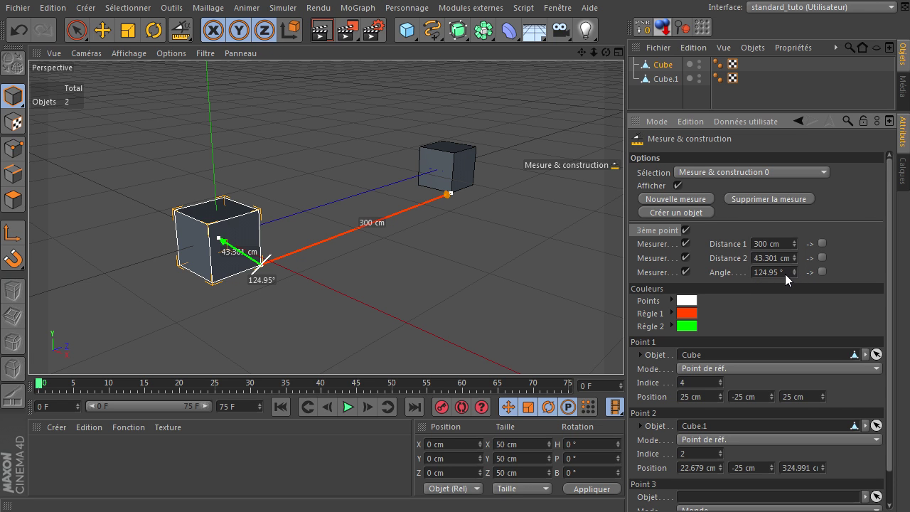
left_click_drag(606, 53, 329, 439)
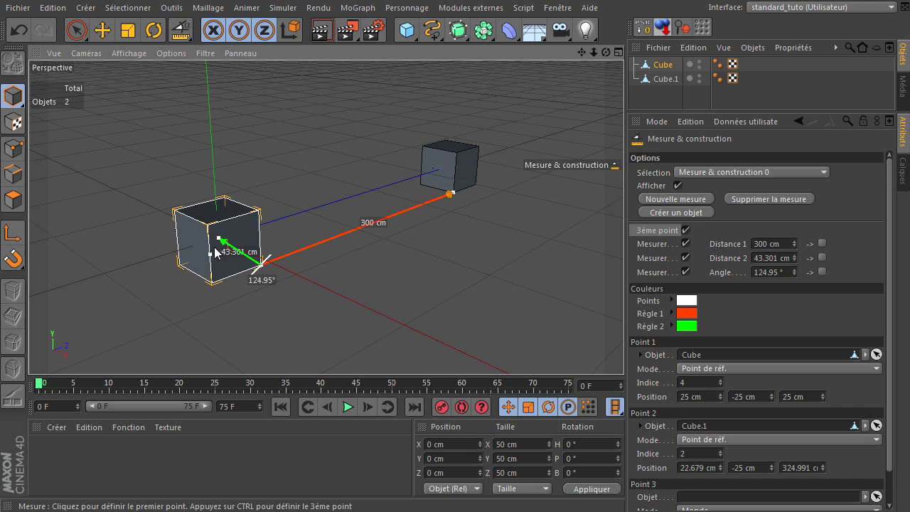
left_click_drag(219, 241, 260, 215)
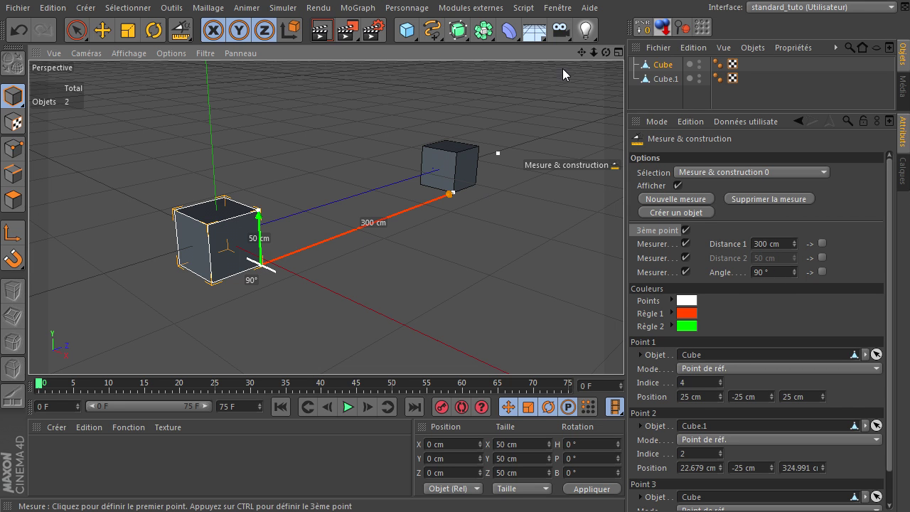
left_click_drag(605, 53, 618, 342)
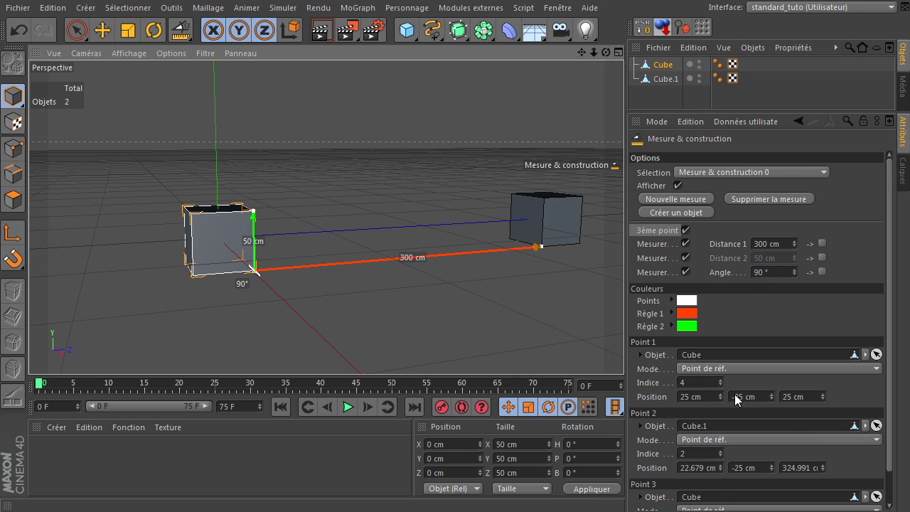
- Deselect all objects and examine the Point 3 settings of Mesure & construction 0, keeping Indice at 5
left_click(760, 108)
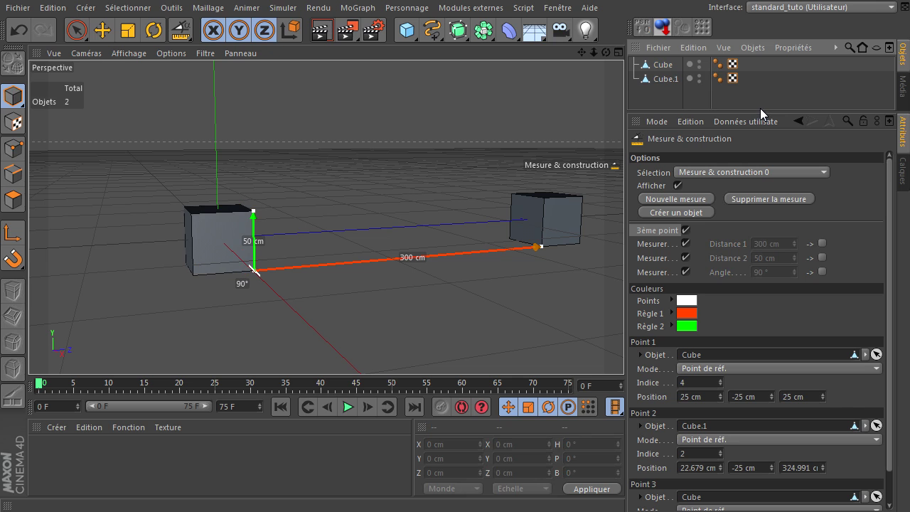
left_click_drag(757, 111, 754, 99)
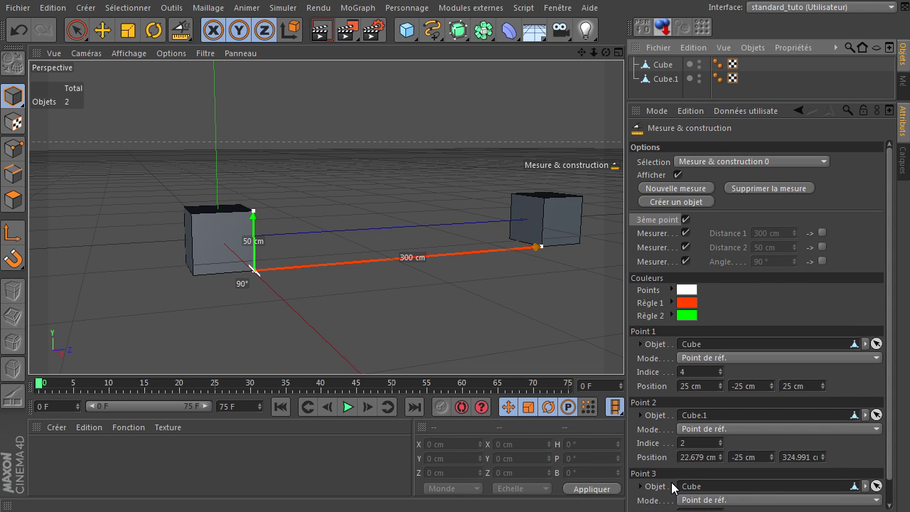
scroll(892, 363, "down", 1)
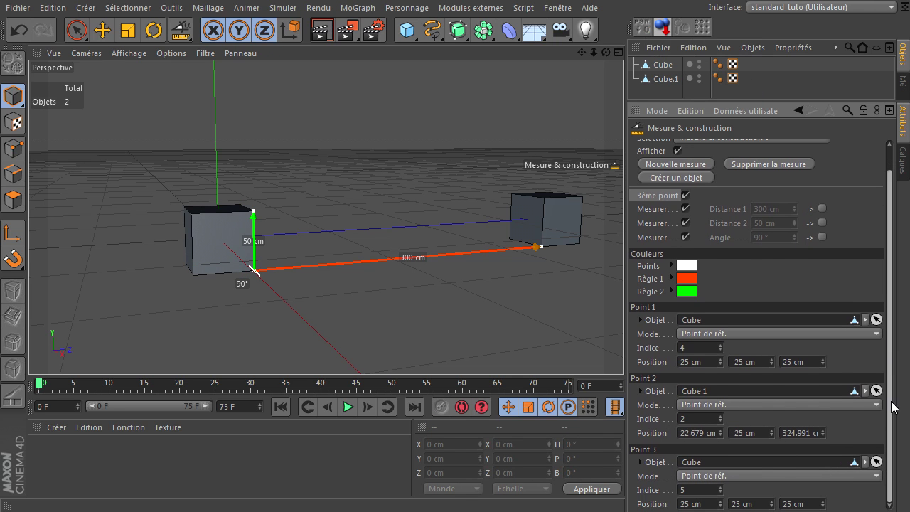
left_click(696, 490)
type("5")
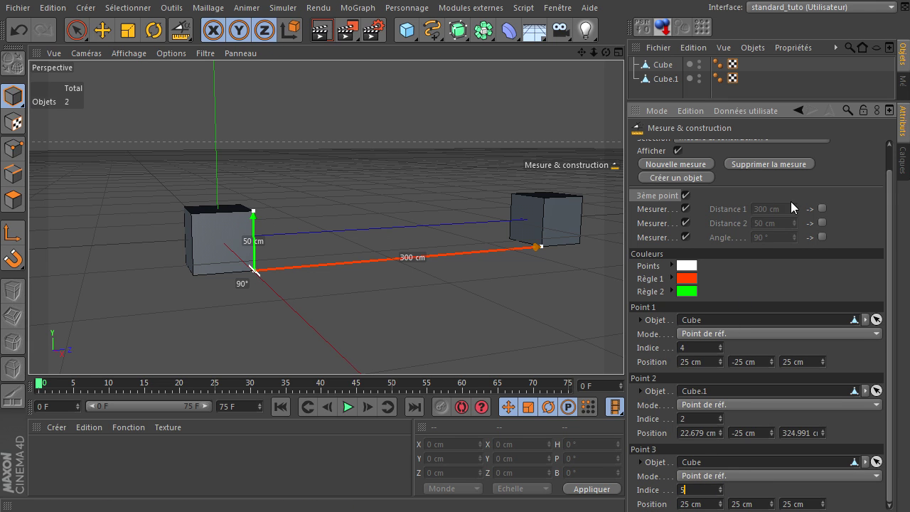
scroll(894, 176, "up", 1)
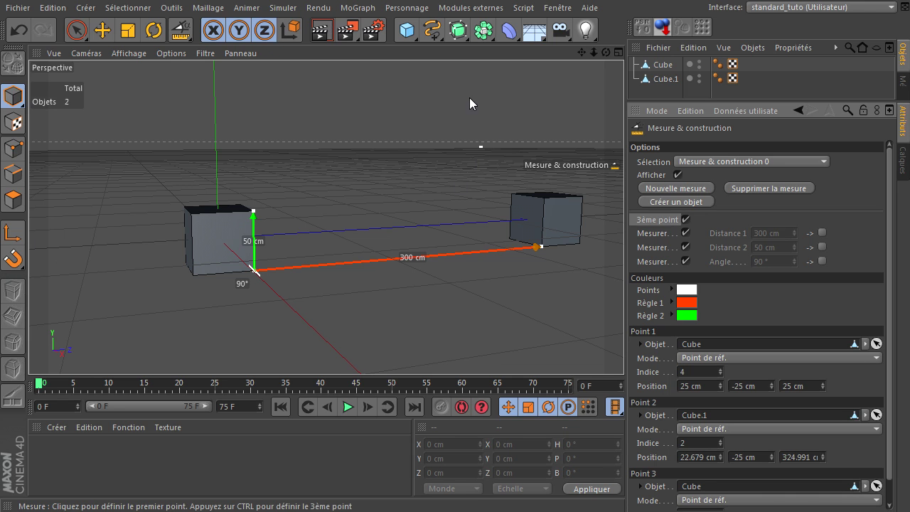
- Add a Plan de construction object and raise it along the Y axis to about 20.9 cm
left_click(407, 30)
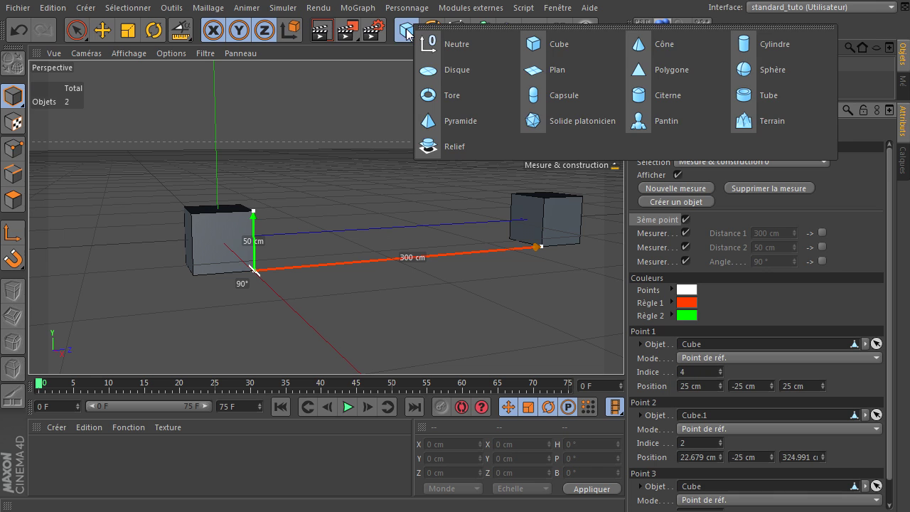
left_click(530, 32)
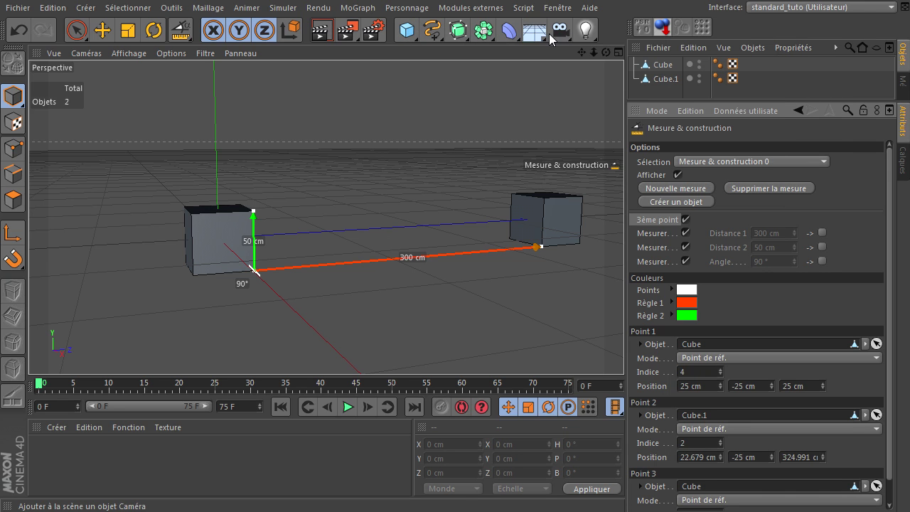
left_click(508, 31)
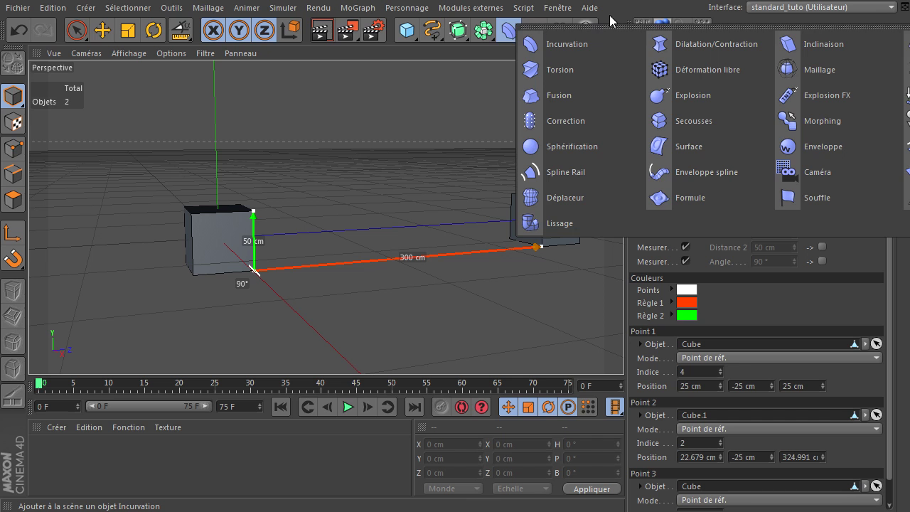
left_click(484, 31)
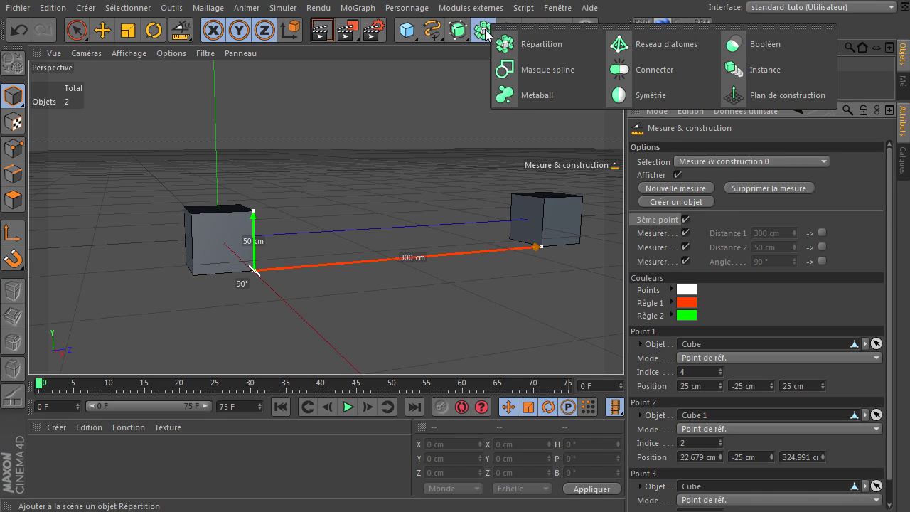
left_click(749, 93)
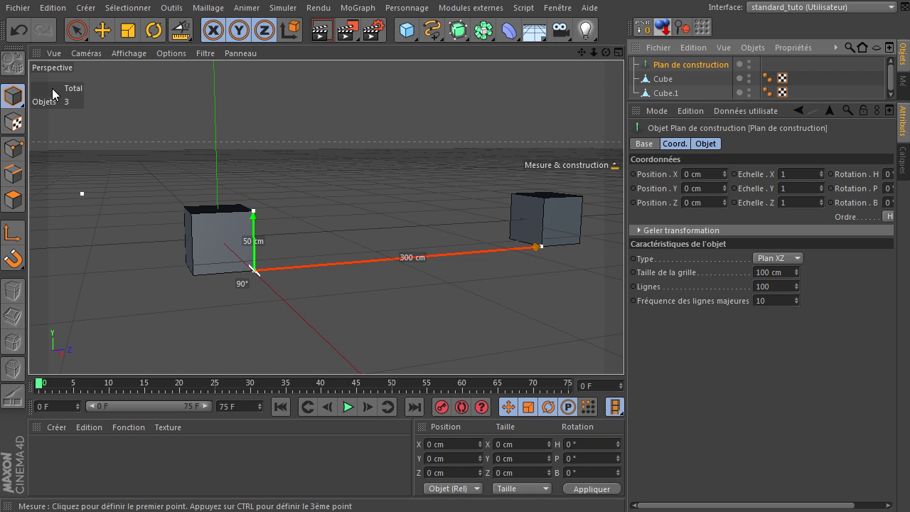
left_click(102, 30)
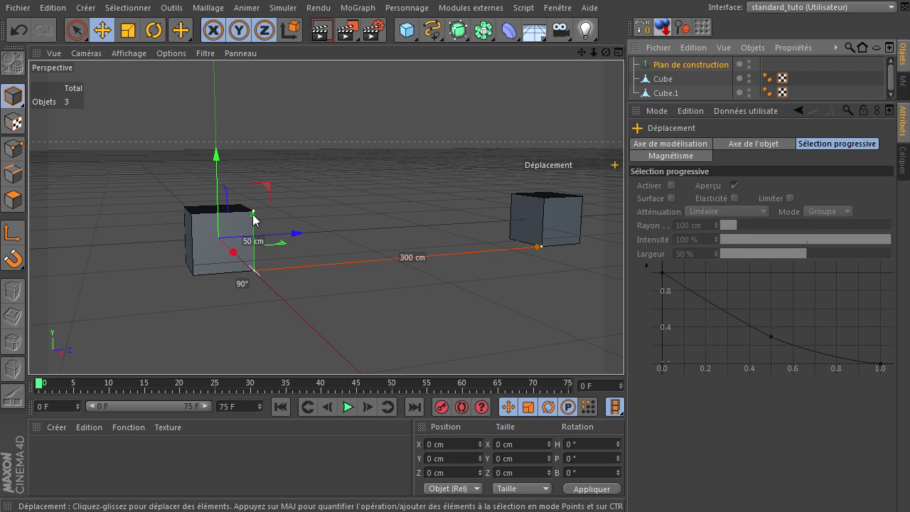
left_click_drag(217, 197, 308, 160)
- Set the construction plane's Taille de la grille to 20 cm, try 10 Lignes, and settle on 50
left_click(705, 64)
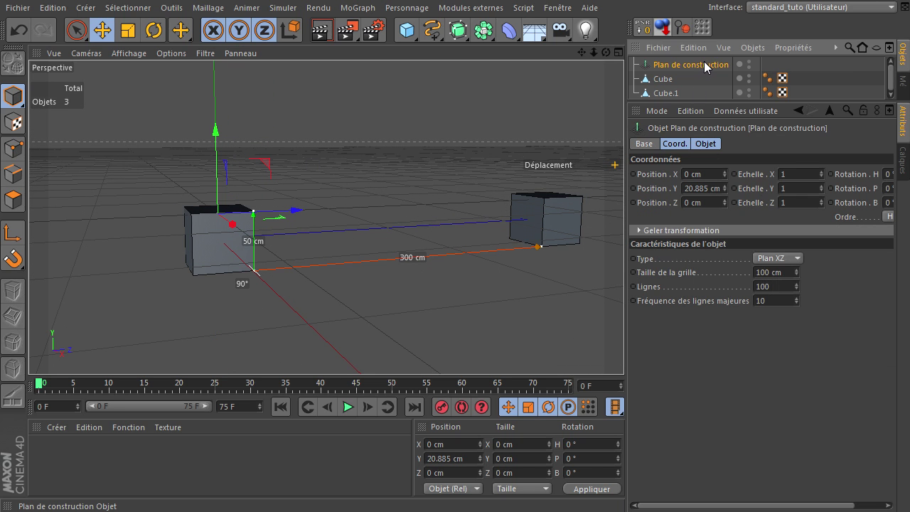
left_click(781, 272)
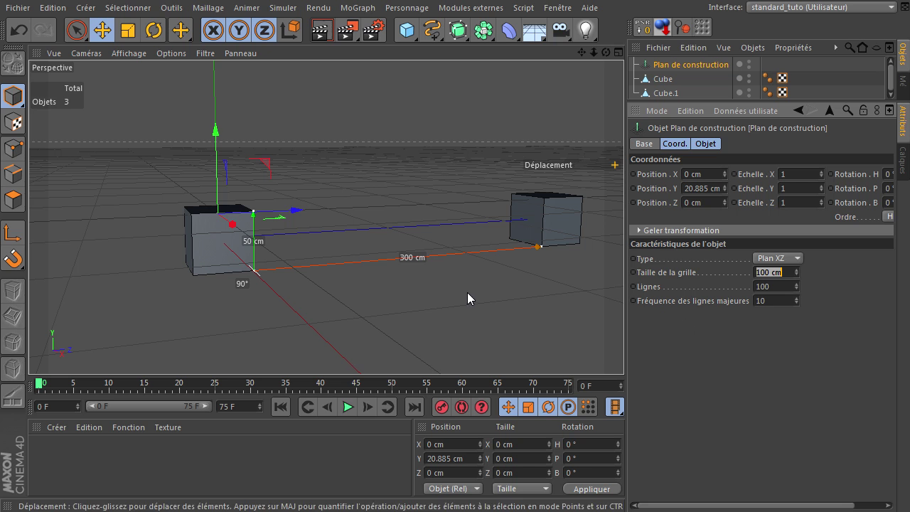
type("20")
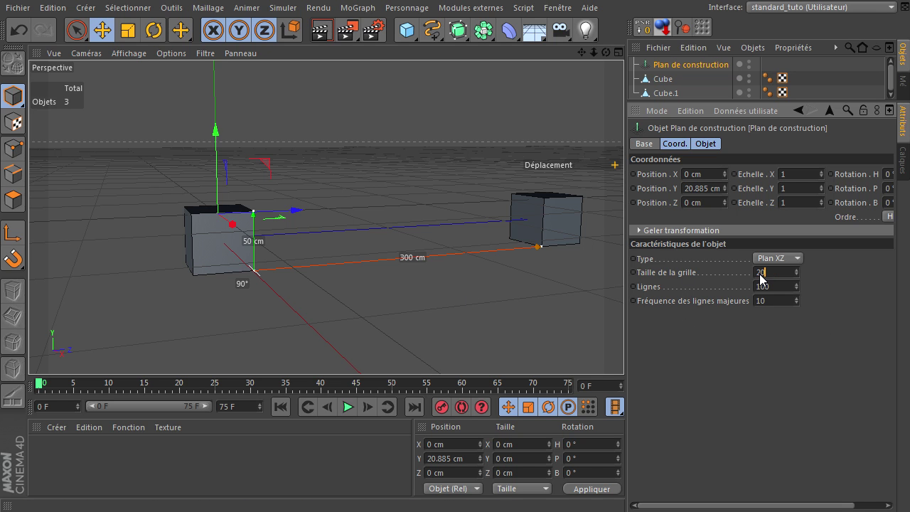
key("Return")
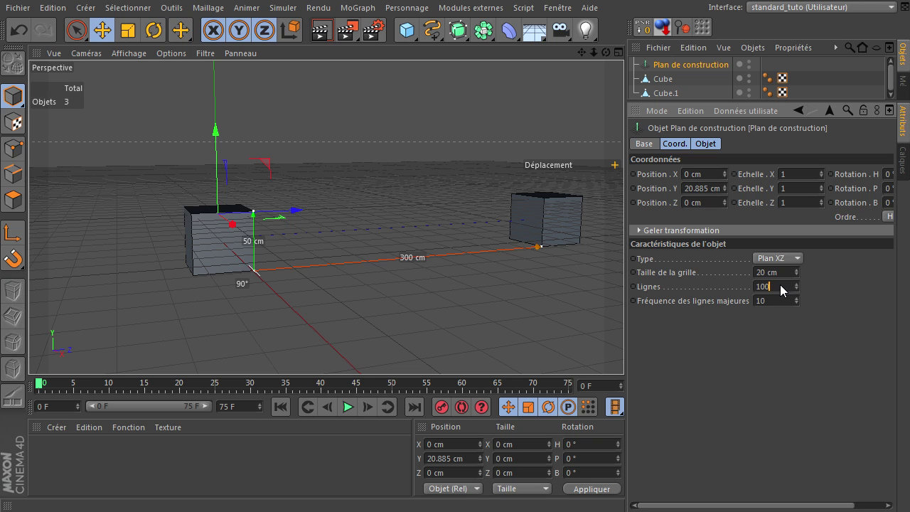
key("BackSpace")
key("Return")
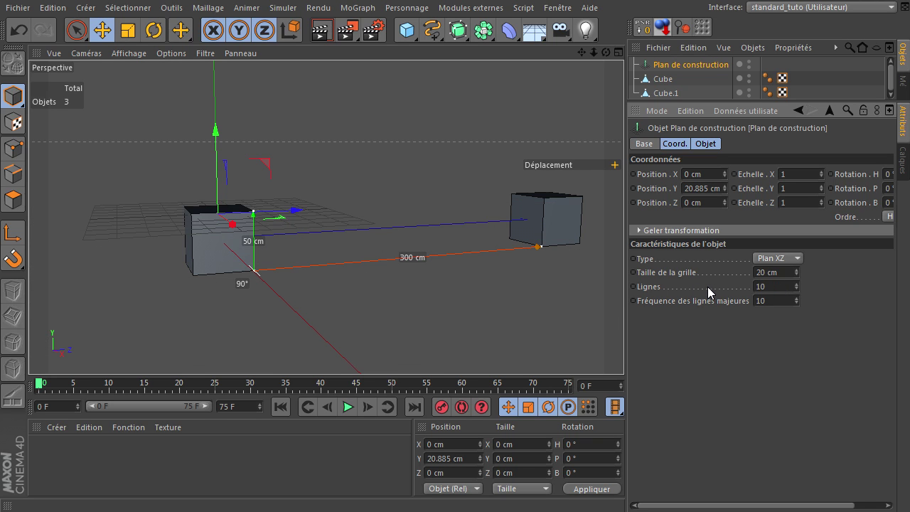
double_click(760, 286)
key("Return")
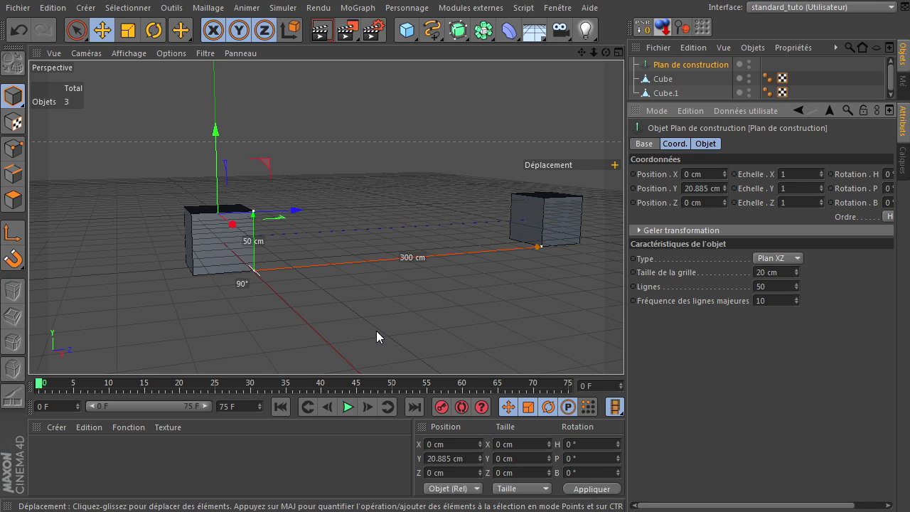
- Try Fréquence des lignes majeures values of 5 and 1 on the construction plane, and set it to 2
double_click(778, 298)
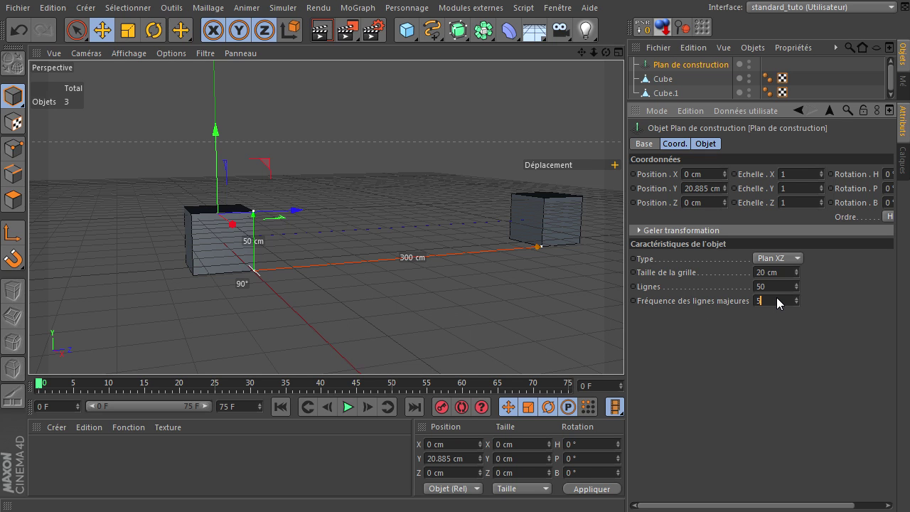
left_click_drag(773, 300, 725, 301)
type("1")
key("Return")
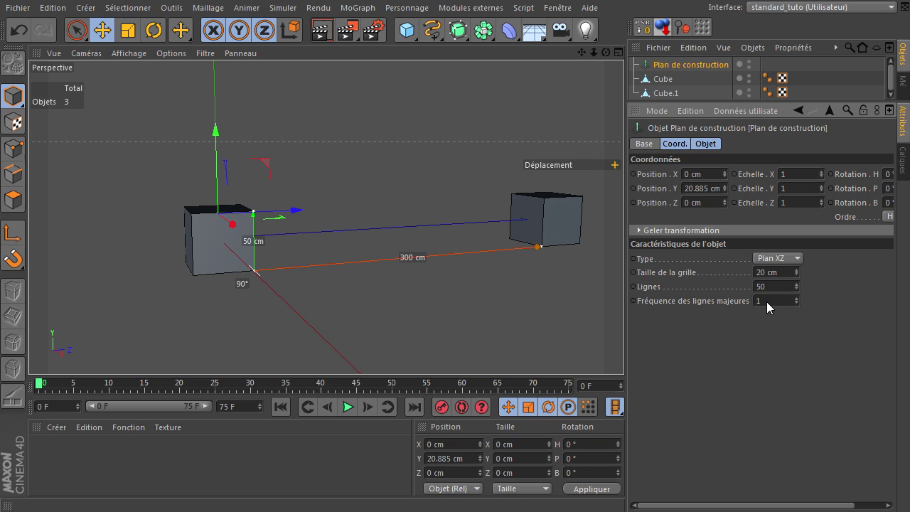
type("2")
key("Return")
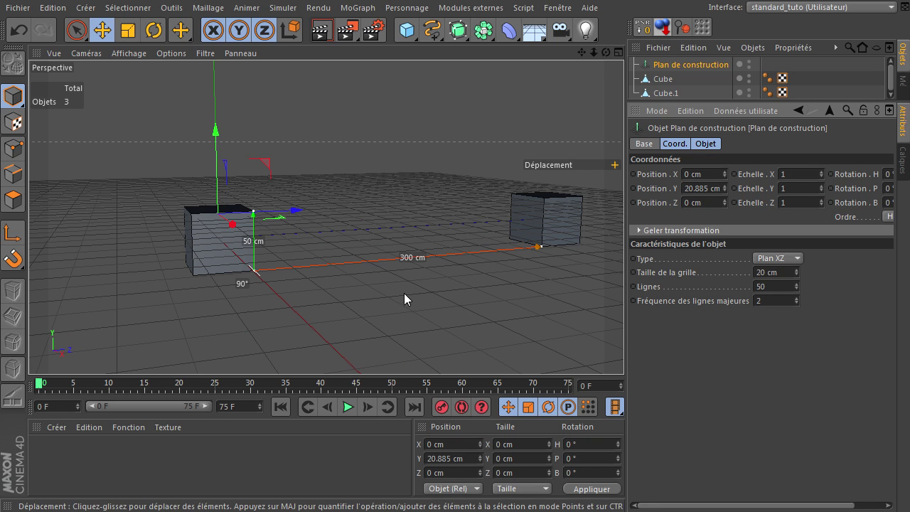
- Switch the construction plane's Type to Plan XY, Plan ZY and back to Plan XZ
left_click(791, 259)
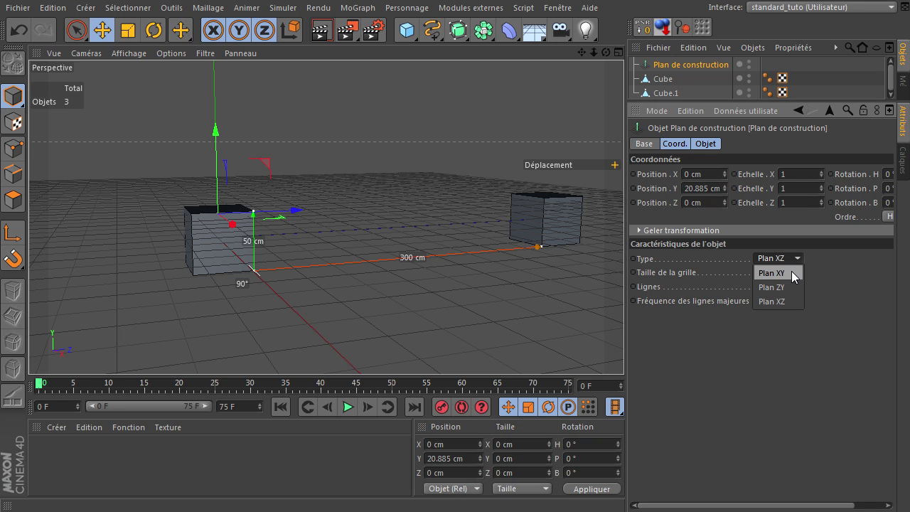
left_click(786, 272)
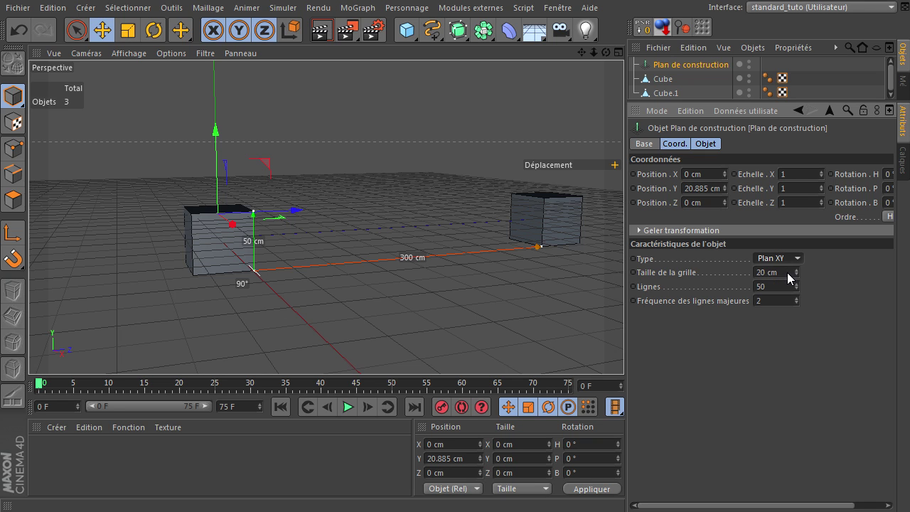
left_click(795, 259)
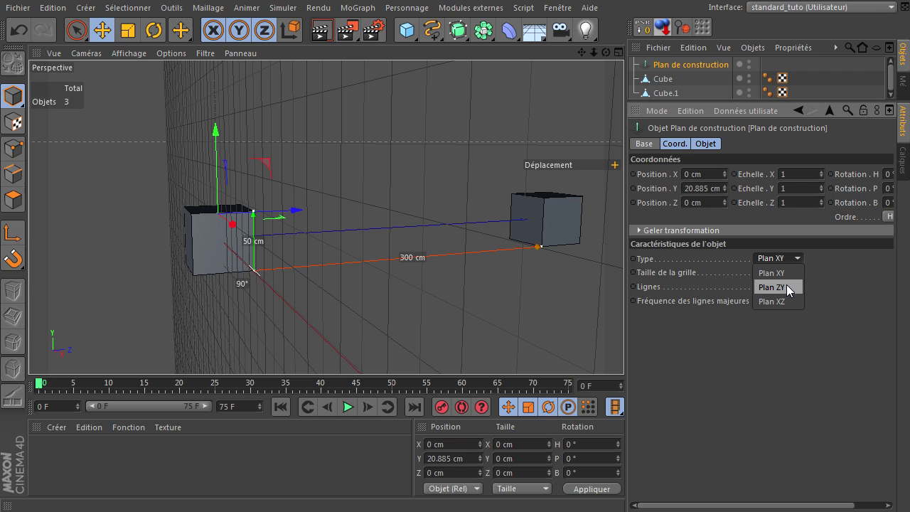
left_click(786, 287)
left_click(792, 259)
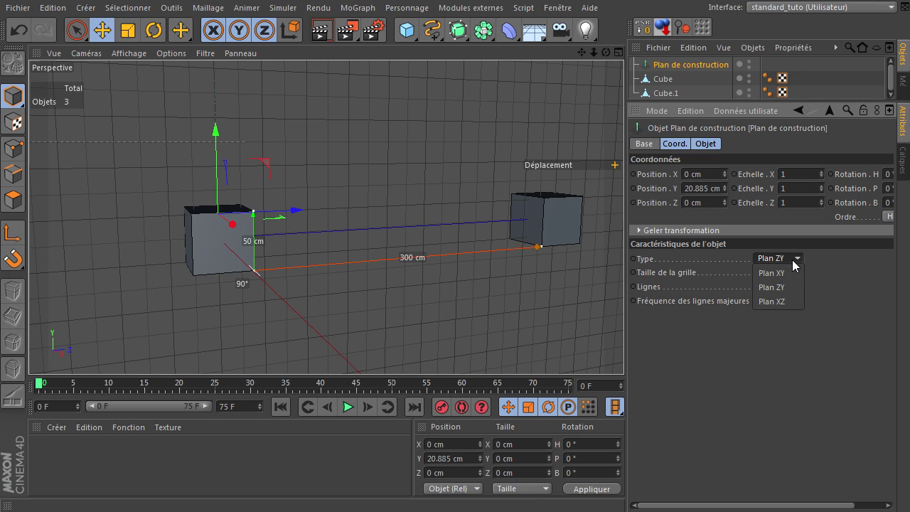
left_click(788, 300)
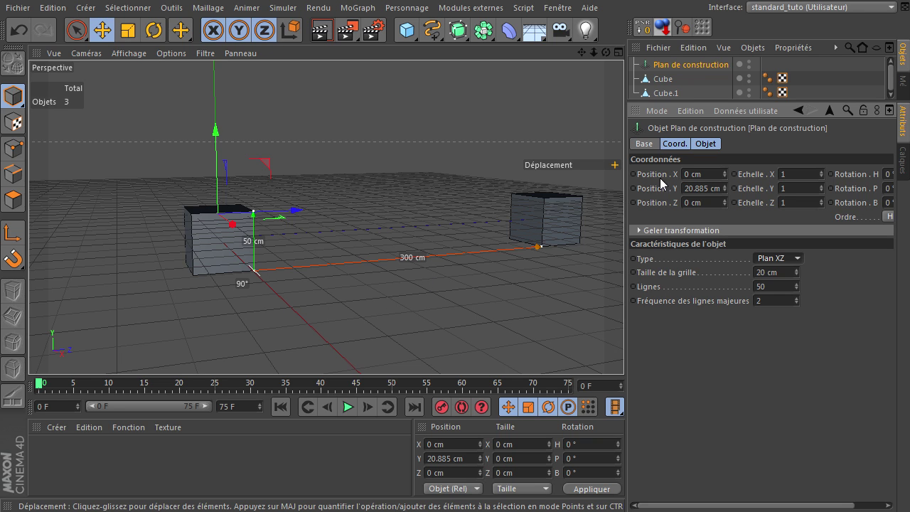
- Delete the construction plane and reactivate the Mesure & construction tool
key("Delete")
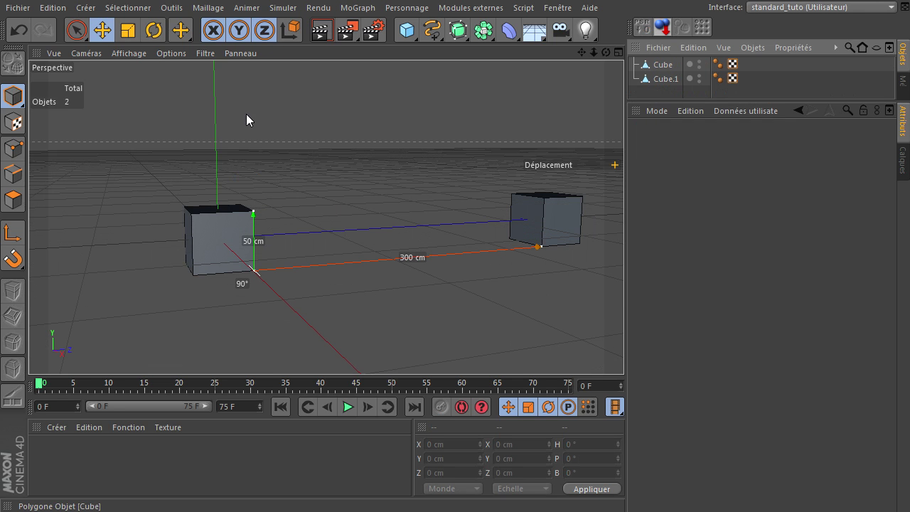
left_click(180, 29)
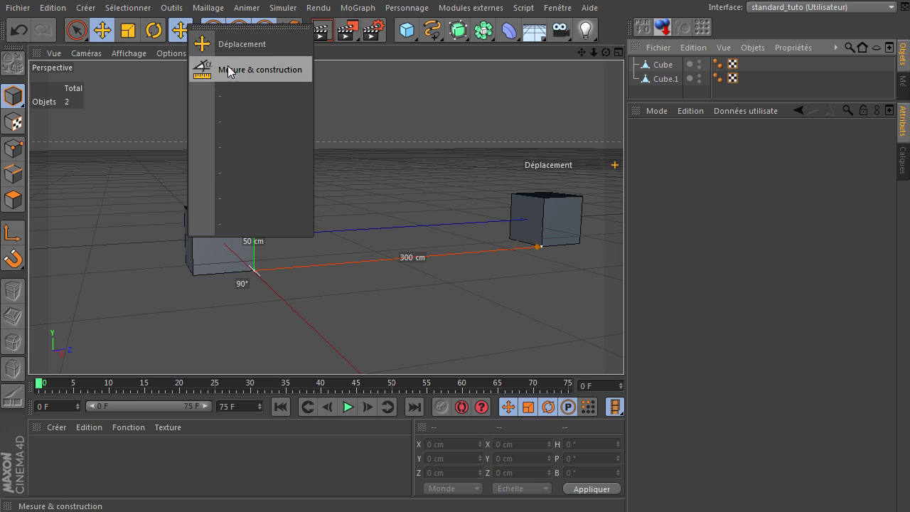
left_click(223, 69)
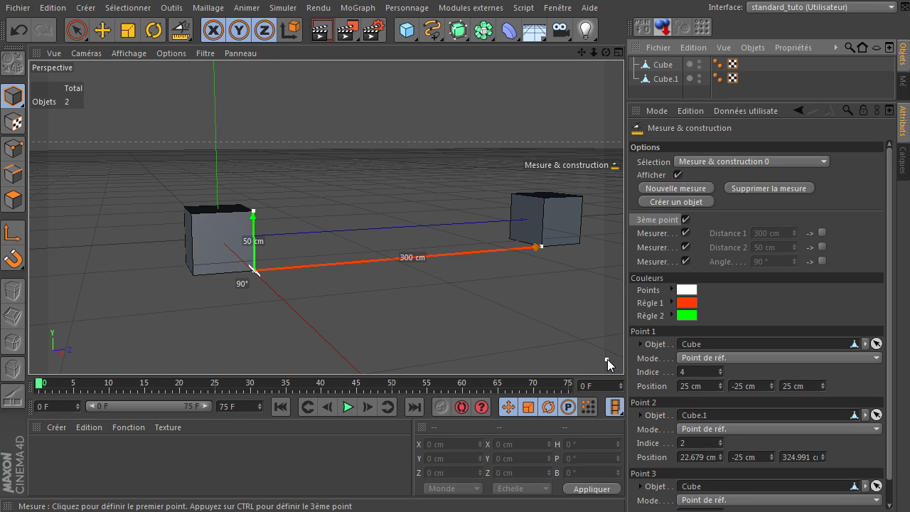